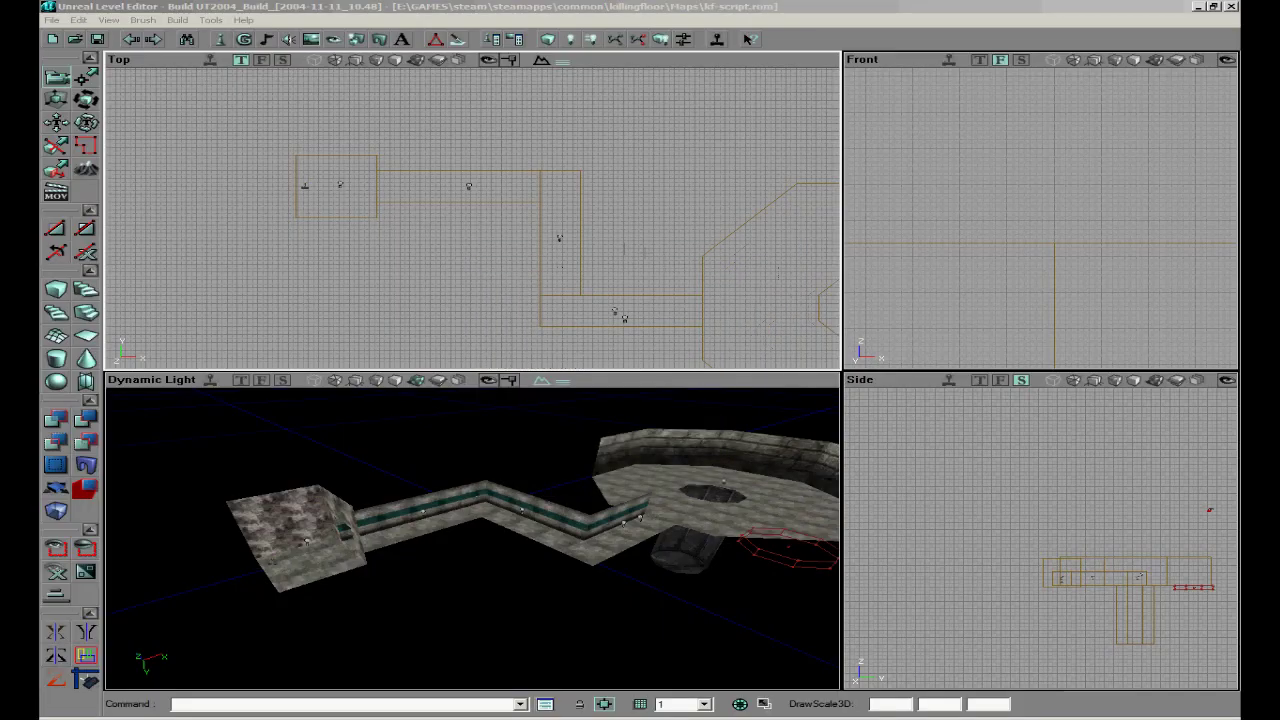
- Switch to Winamp, start playback of the loaded track, and minimise the player
{"action": "right_click_drag", "start_coordinate": [465, 493], "coordinate": [543, 470]}
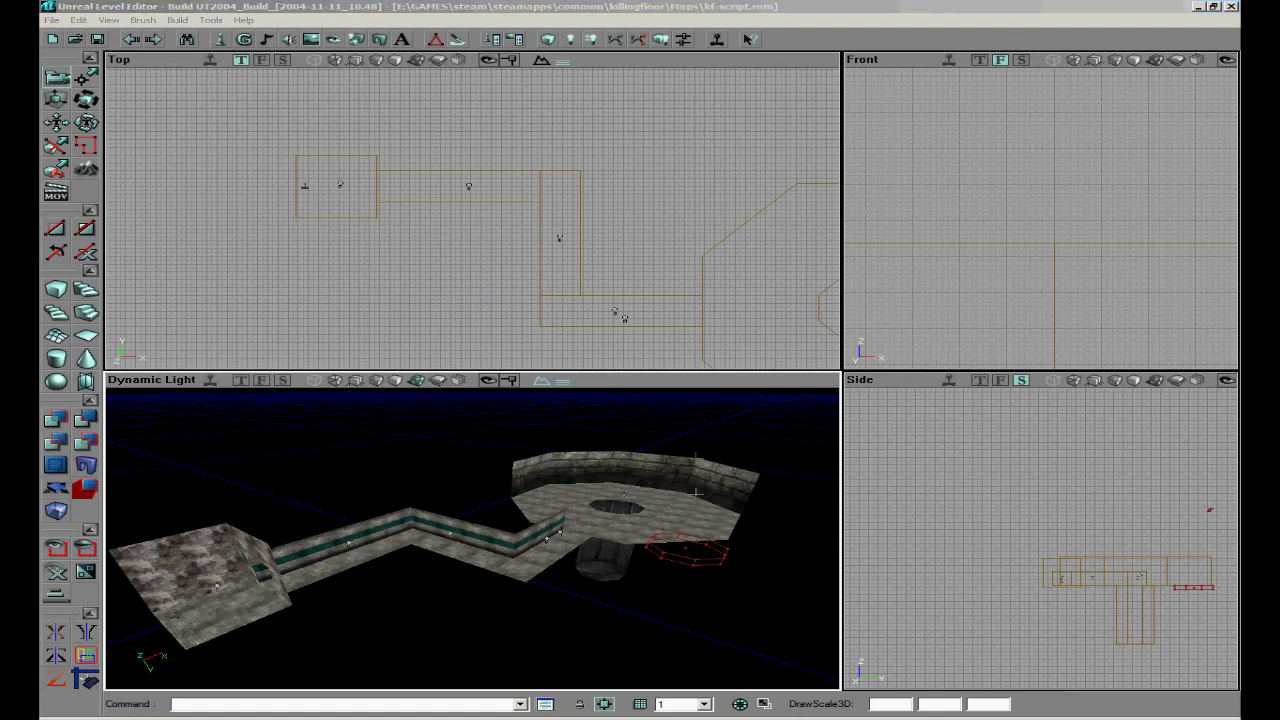
{"action": "key", "text": "alt+Tab"}
{"action": "left_click", "coordinate": [829, 203]}
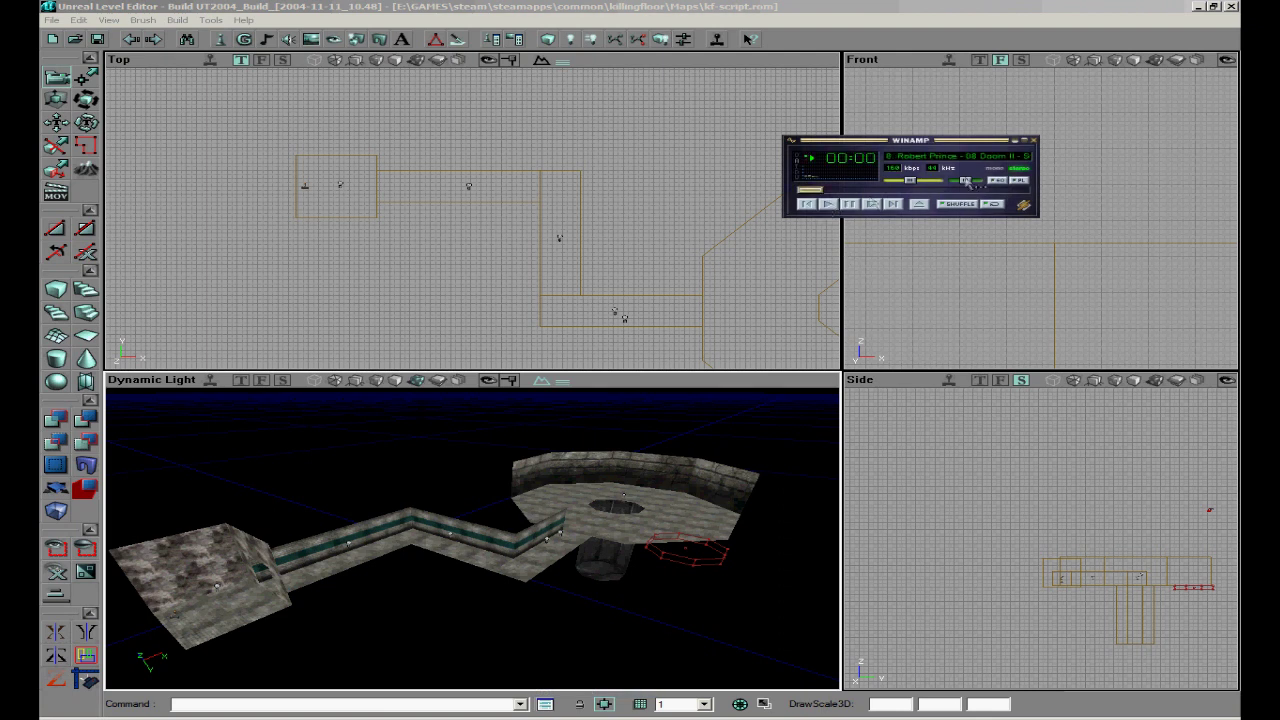
{"action": "left_click", "coordinate": [1024, 141]}
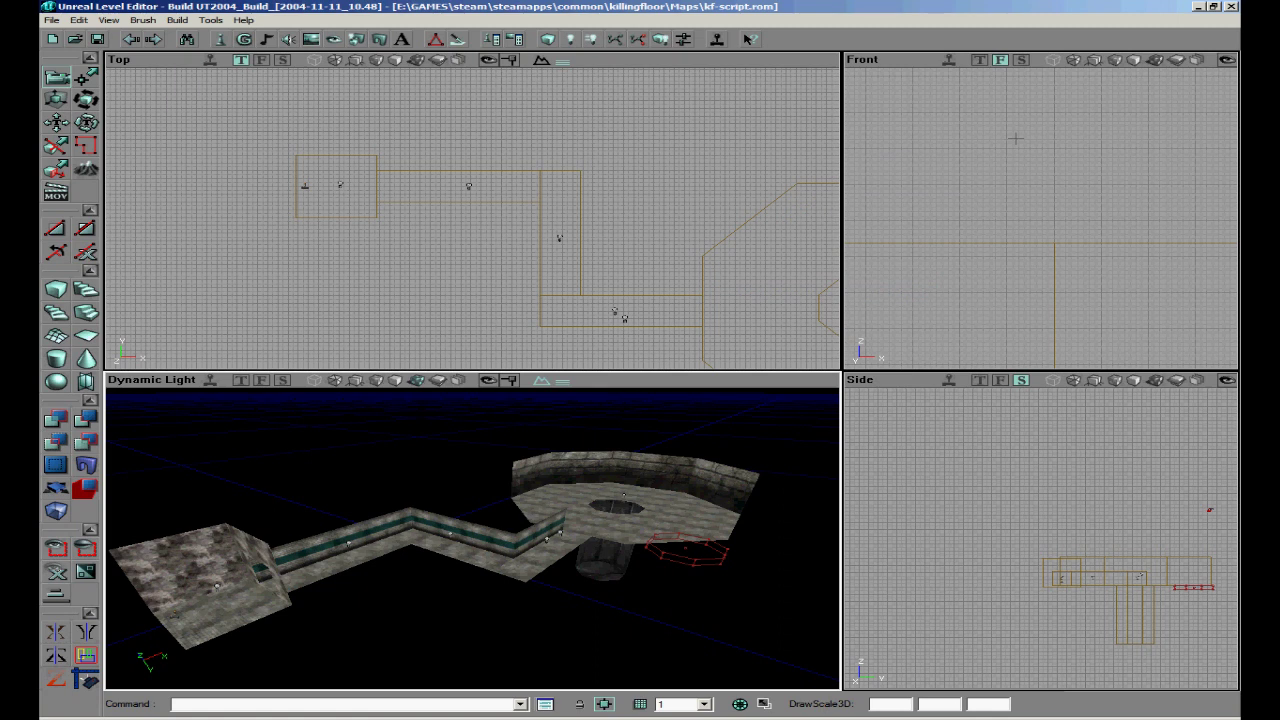
- Open the actor class browser and choose AK47Pickup from the KFWeaponPickup classes, keeping the start room in view
{"action": "right_click_drag", "start_coordinate": [598, 451], "coordinate": [472, 538]}
{"action": "left_click_drag", "start_coordinate": [472, 538], "coordinate": [442, 550]}
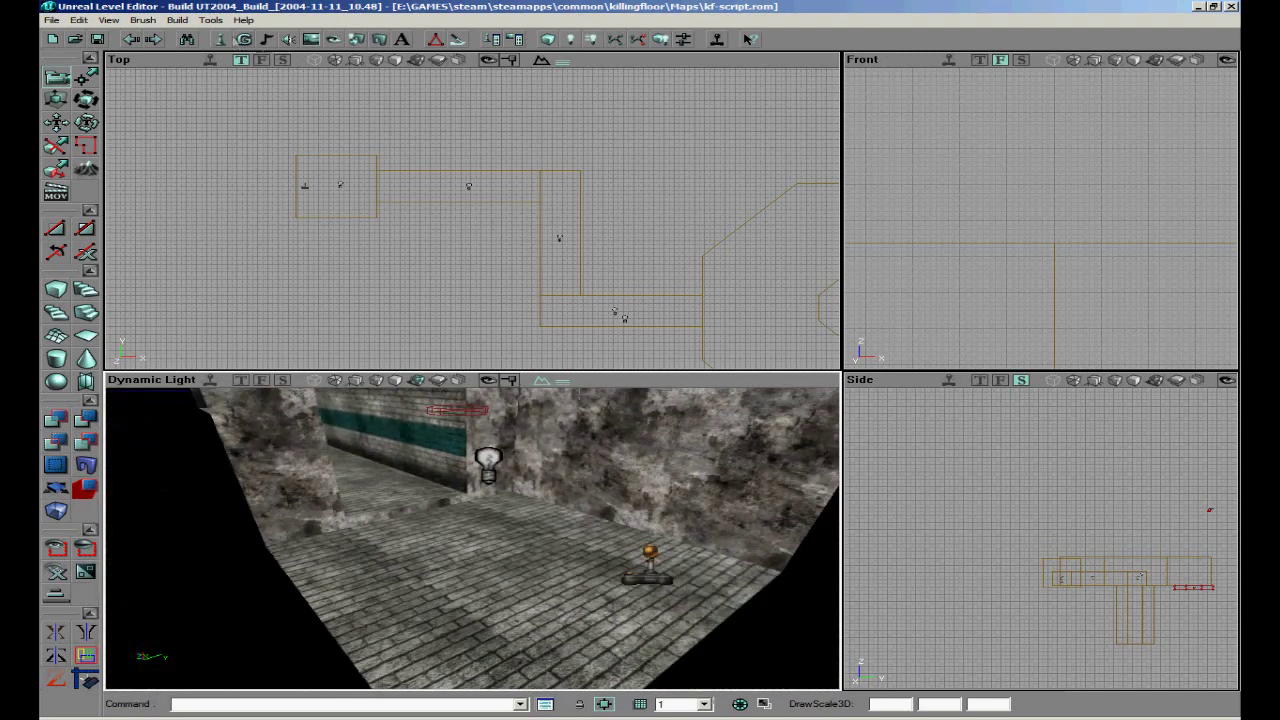
{"action": "left_click", "coordinate": [224, 39]}
{"action": "left_click", "coordinate": [235, 406]}
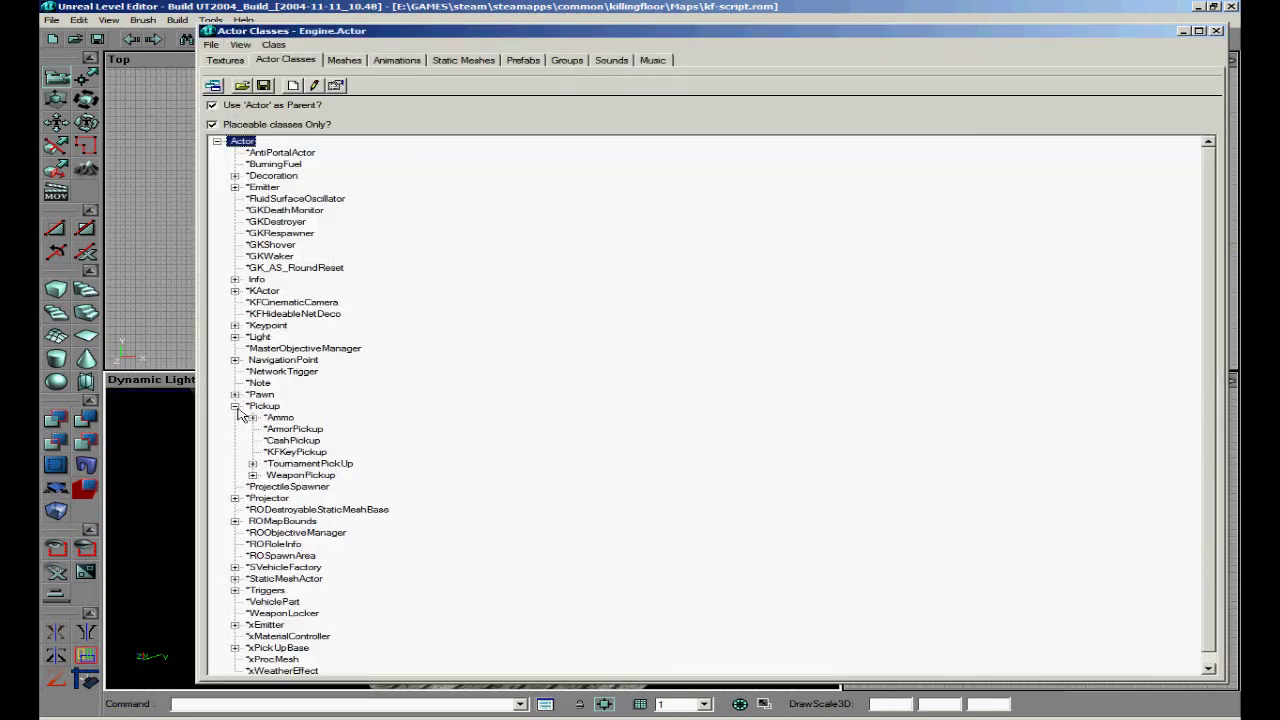
{"action": "left_click", "coordinate": [254, 476]}
{"action": "left_click", "coordinate": [270, 487]}
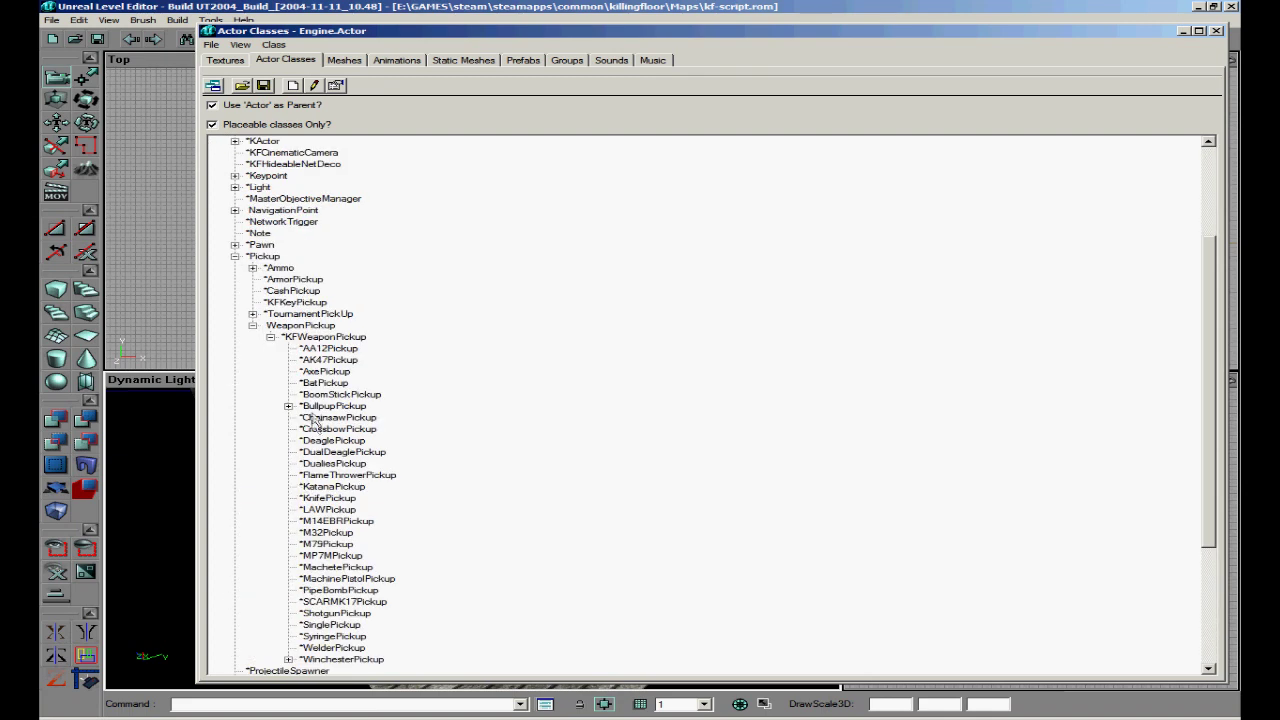
{"action": "left_click", "coordinate": [320, 359]}
{"action": "left_click_drag", "start_coordinate": [300, 30], "coordinate": [870, 12]}
- Place an AK47Pickup on the floor of the square start room, near the corridor opening
{"action": "right_click", "coordinate": [341, 491]}
{"action": "left_click", "coordinate": [306, 542]}
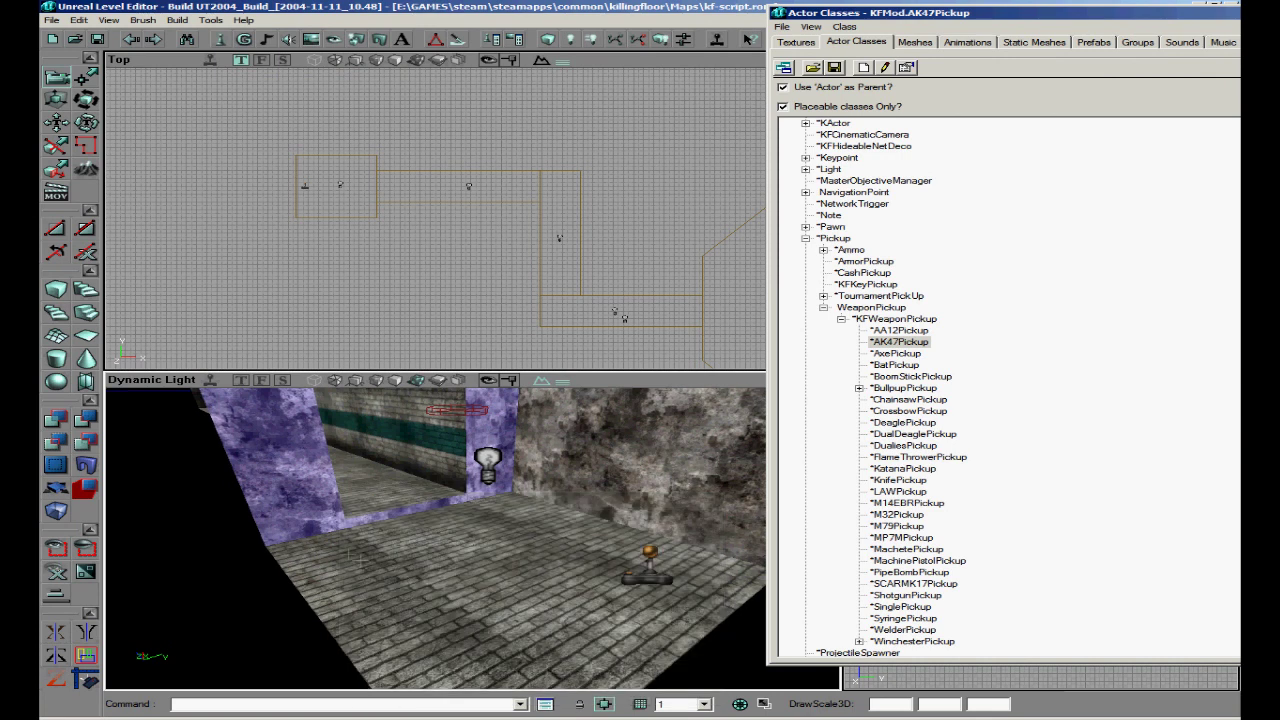
{"action": "left_click", "coordinate": [362, 560], "text": "ctrl"}
{"action": "right_click", "coordinate": [363, 560]}
{"action": "left_click", "coordinate": [399, 388]}
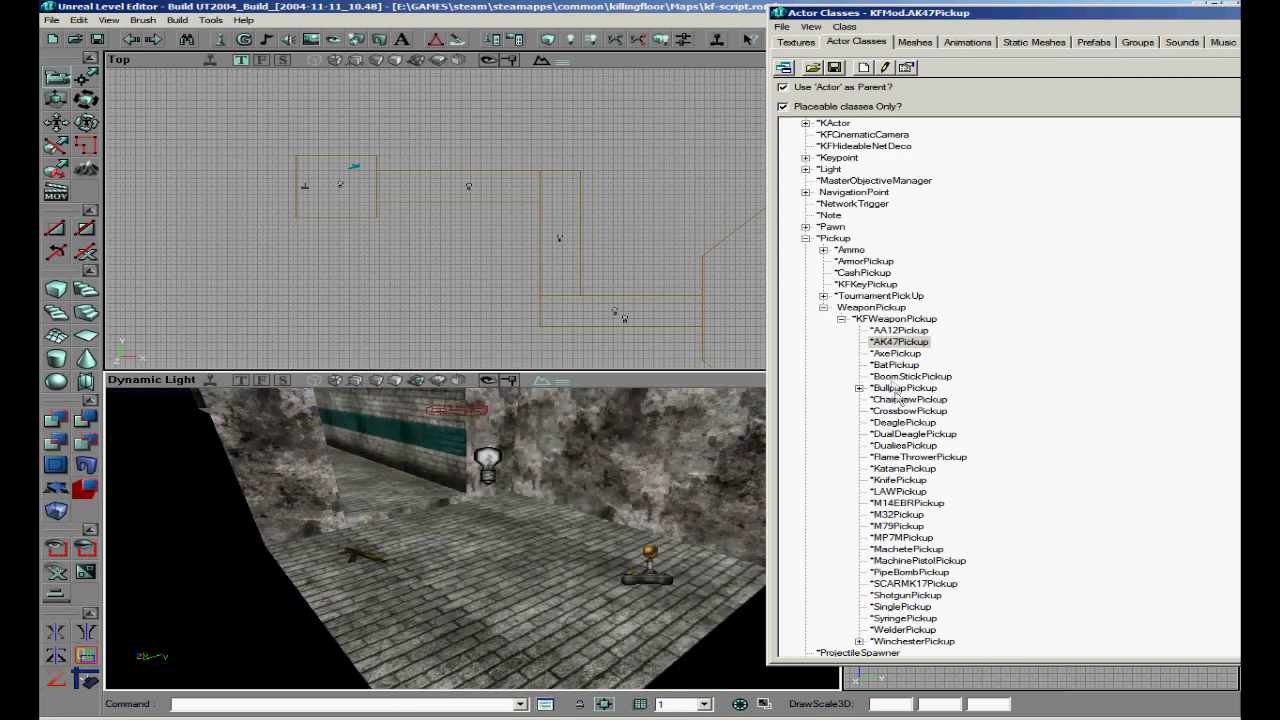
- Choose ShotgunPickup among the weapon pickup classes and place one on the start room floor, across from the AK47
{"action": "left_click", "coordinate": [898, 514]}
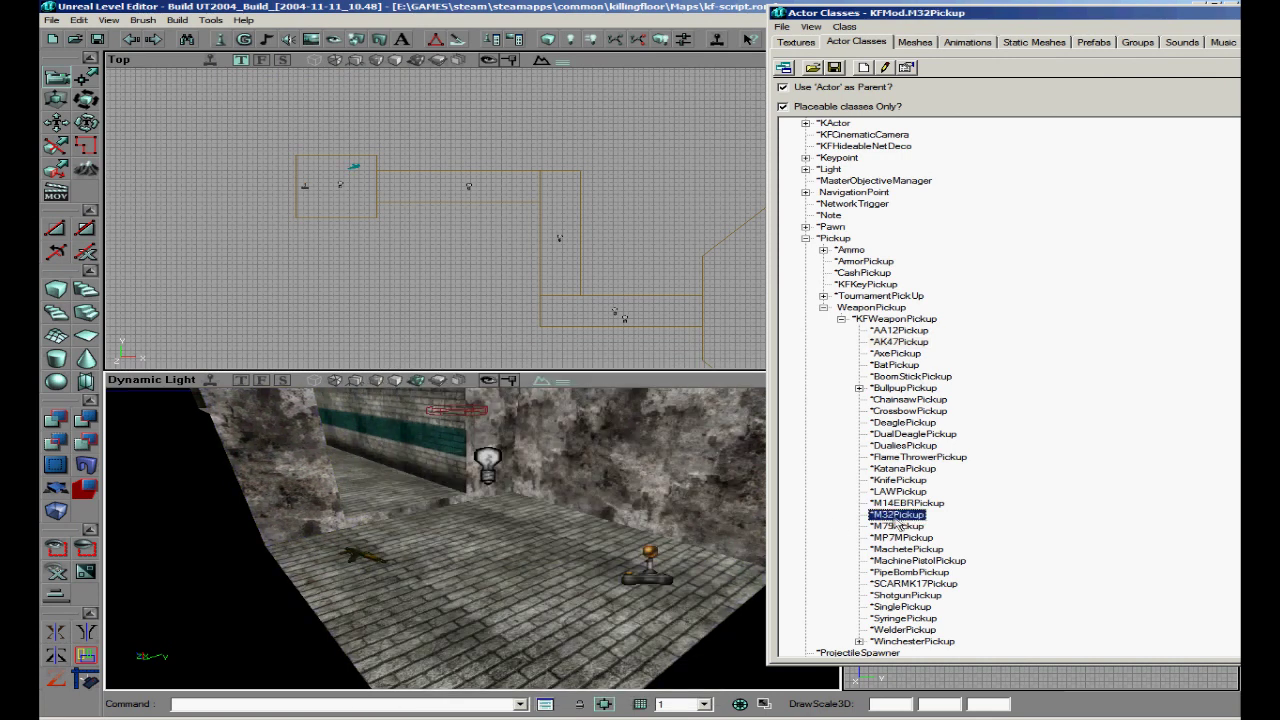
{"action": "left_click", "coordinate": [913, 526]}
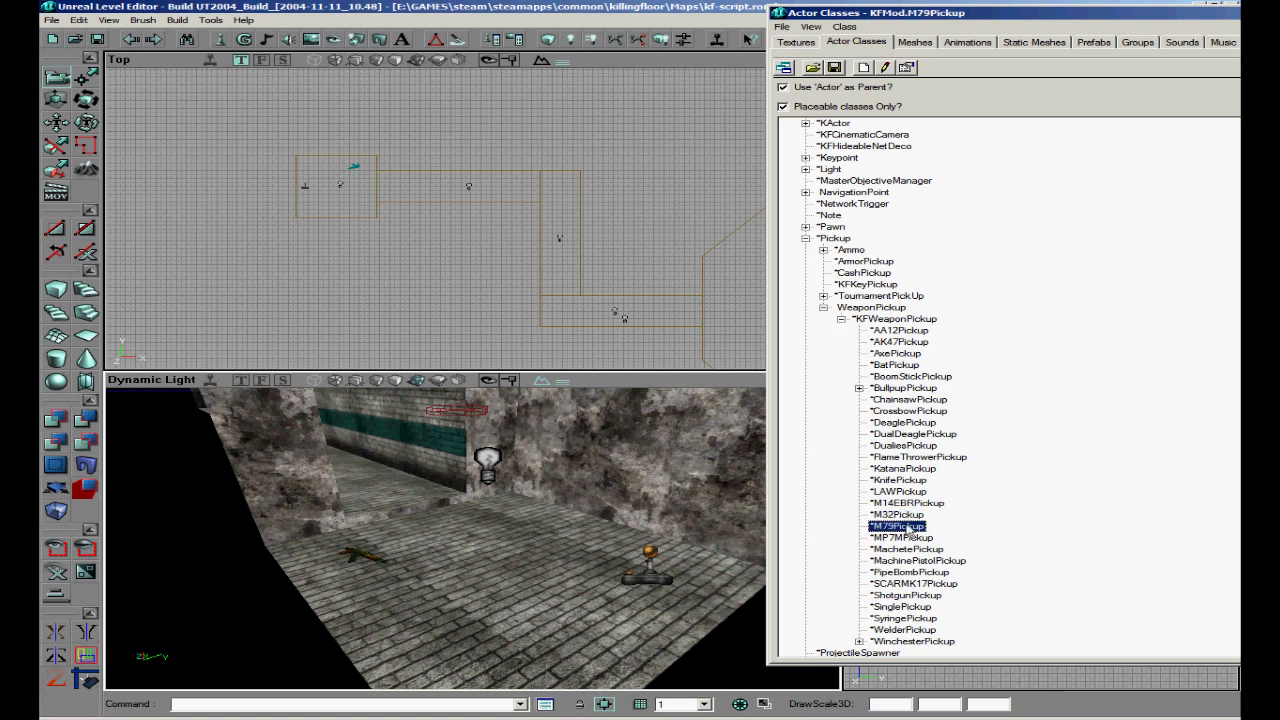
{"action": "left_click", "coordinate": [910, 595]}
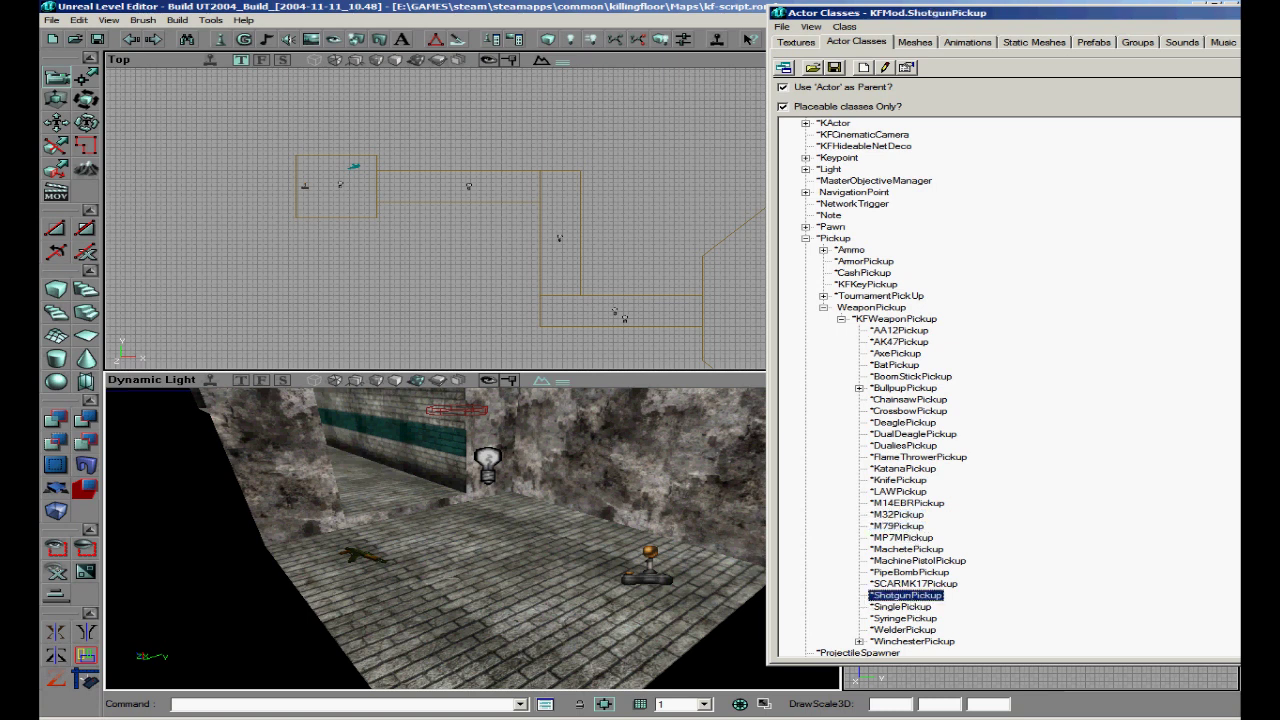
{"action": "right_click", "coordinate": [516, 524]}
{"action": "left_click", "coordinate": [594, 563]}
- Collapse the weapon pickup classes and choose ScriptedTrigger, found beneath Keypoint, AIScript and ScriptedSequence
{"action": "left_click_drag", "start_coordinate": [594, 563], "coordinate": [481, 532]}
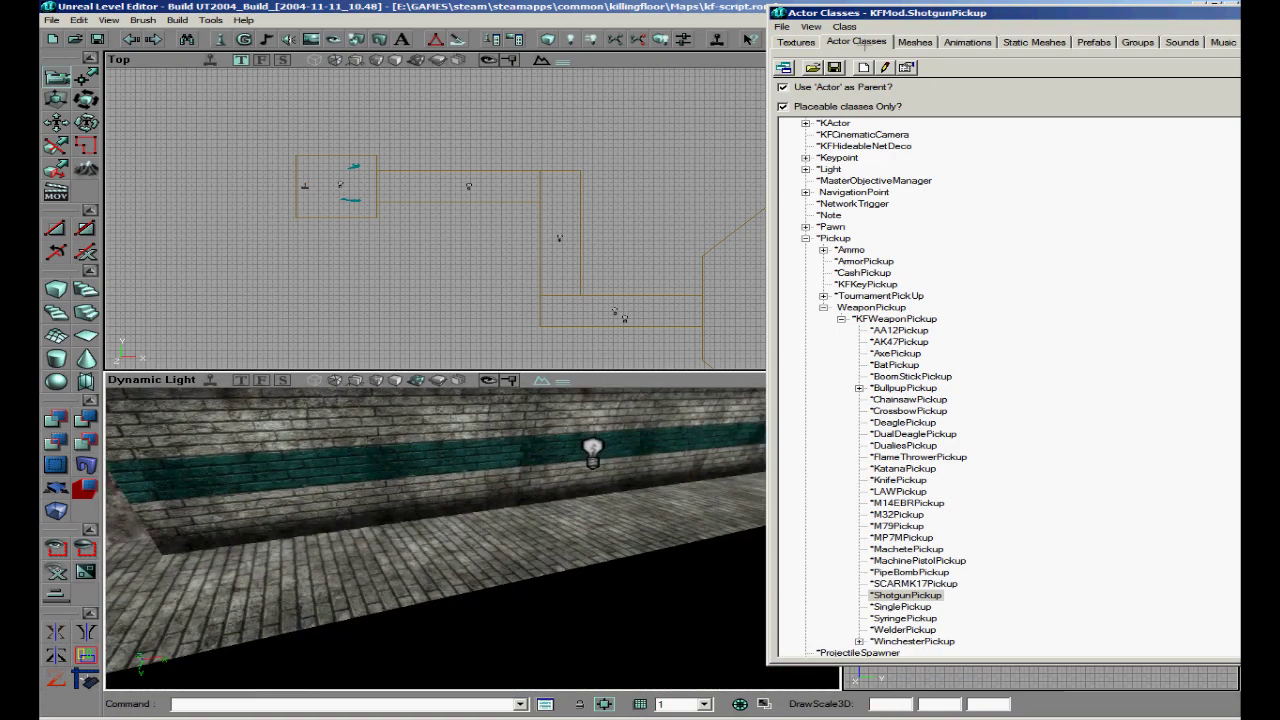
{"action": "left_click_drag", "start_coordinate": [898, 14], "coordinate": [618, 14]}
{"action": "double_click", "coordinate": [548, 302]}
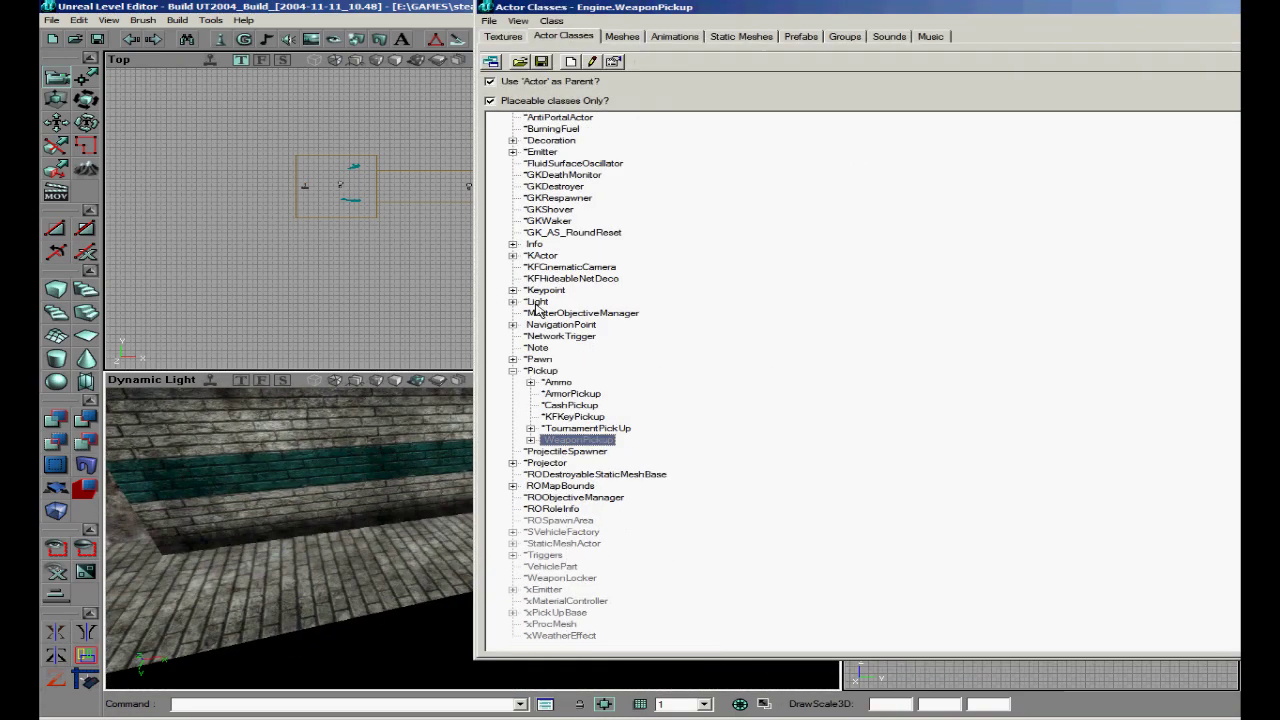
{"action": "scroll", "coordinate": [512, 153], "scroll_direction": "up", "scroll_amount": 1}
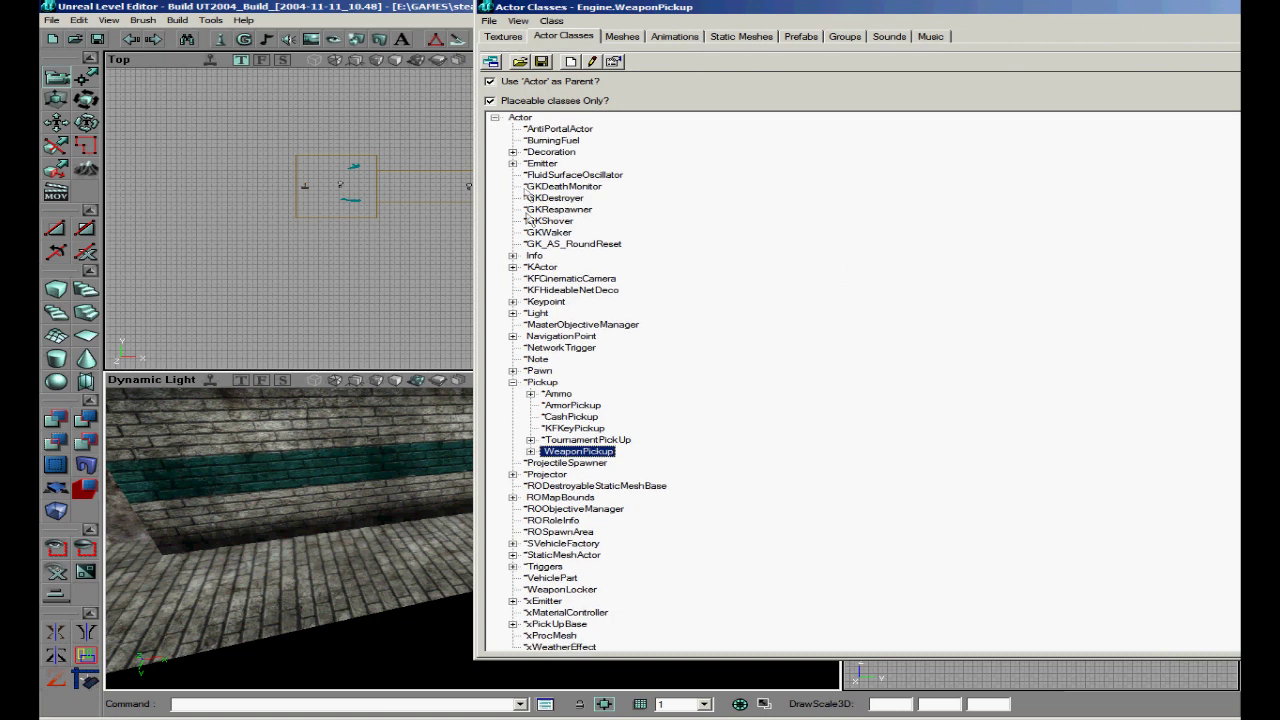
{"action": "left_click", "coordinate": [512, 302]}
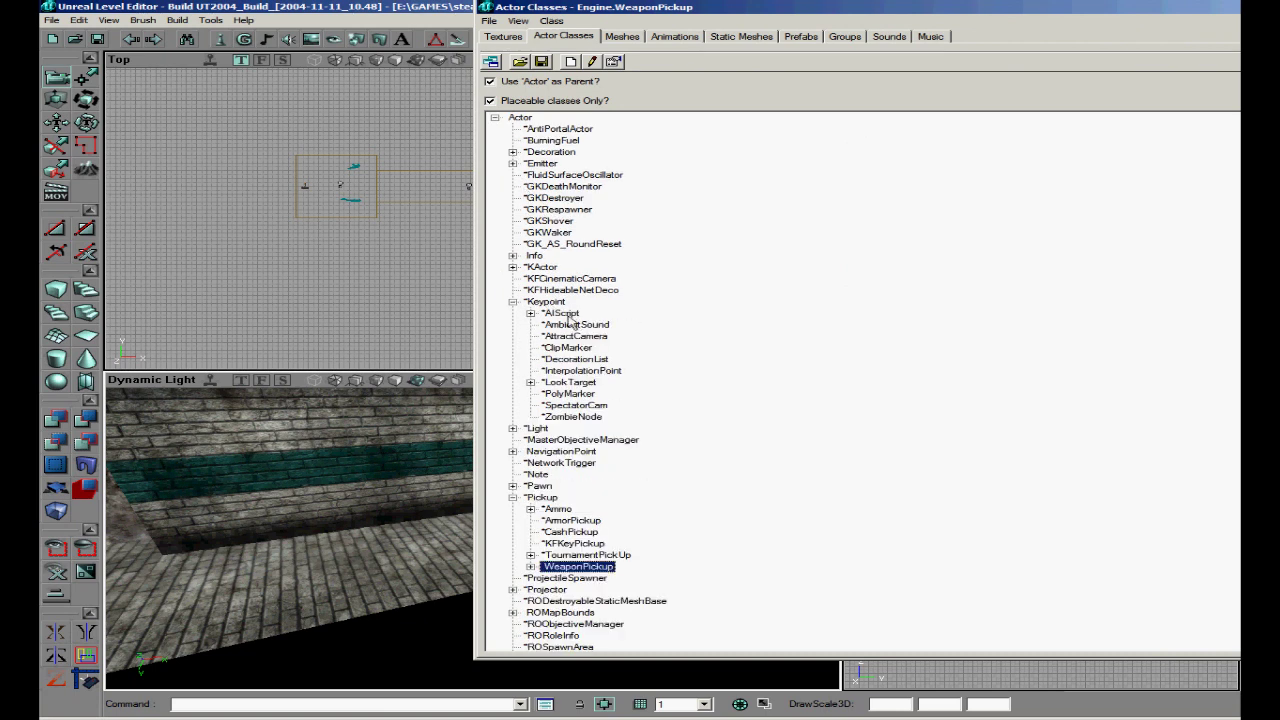
{"action": "left_click", "coordinate": [531, 313]}
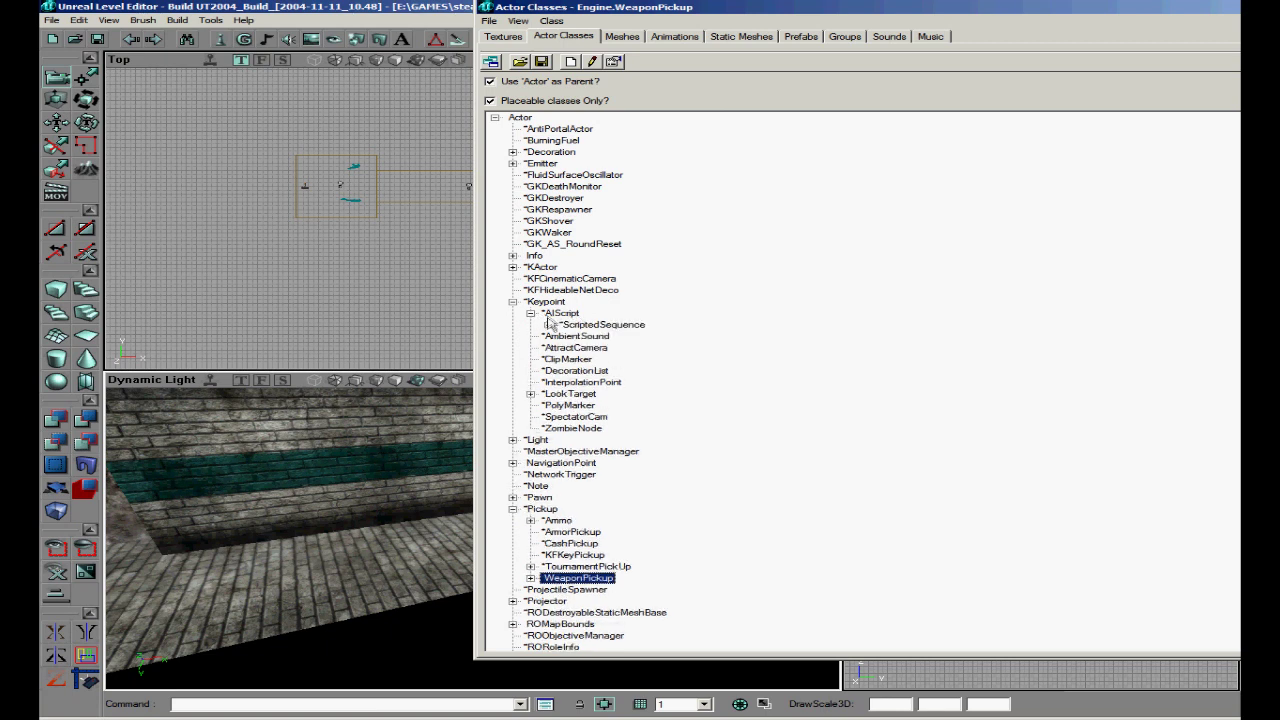
{"action": "left_click", "coordinate": [548, 325]}
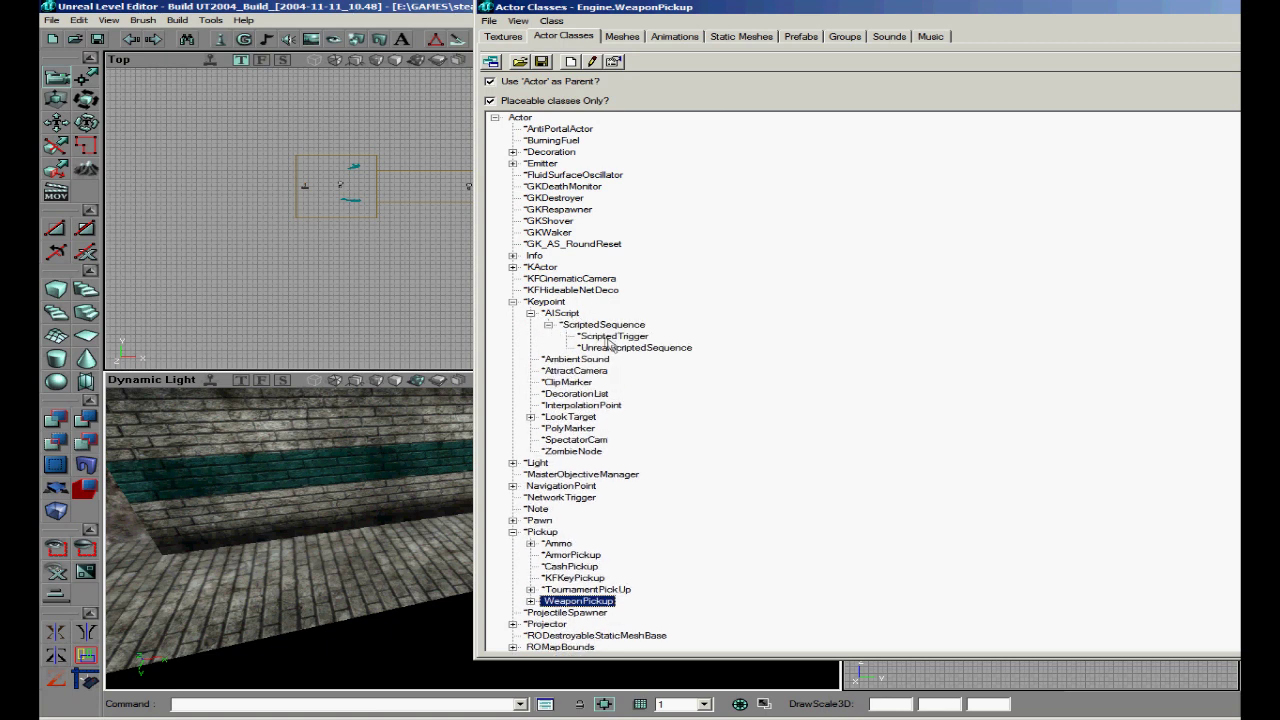
{"action": "left_click", "coordinate": [610, 337]}
- Place a ScriptedTrigger on the floor of the large octagonal room, beside the central pit
{"action": "left_click_drag", "start_coordinate": [349, 558], "coordinate": [474, 540]}
{"action": "right_click_drag", "start_coordinate": [474, 538], "coordinate": [424, 636]}
{"action": "right_click", "coordinate": [424, 636]}
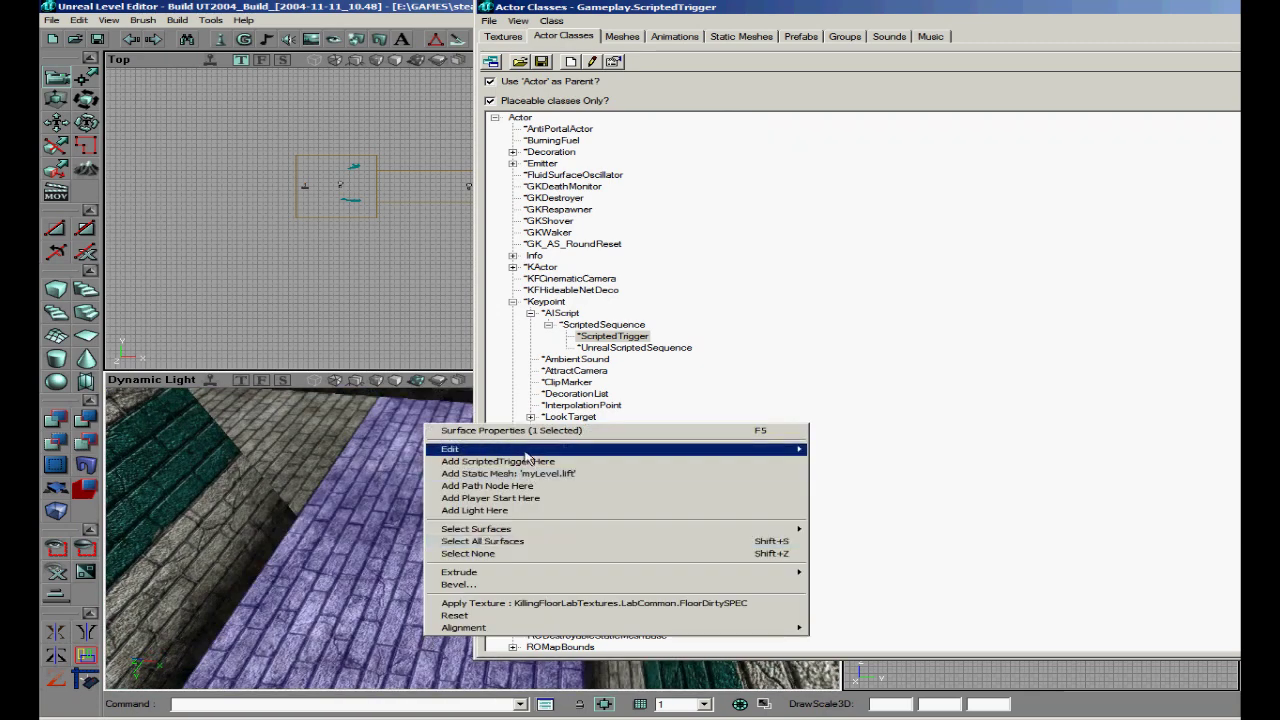
{"action": "left_click", "coordinate": [498, 461]}
{"action": "left_click_drag", "start_coordinate": [498, 461], "coordinate": [492, 480]}
{"action": "left_click_drag", "start_coordinate": [452, 540], "coordinate": [372, 580]}
{"action": "right_click", "coordinate": [385, 550]}
{"action": "left_click", "coordinate": [477, 376]}
{"action": "left_click_drag", "start_coordinate": [380, 500], "coordinate": [380, 620]}
{"action": "right_click", "coordinate": [380, 408]}
{"action": "left_click", "coordinate": [430, 436]}
- Close the actor class browser and move the ScriptedTrigger from the octagonal room into the middle corridor near its light
{"action": "left_click_drag", "start_coordinate": [1160, 12], "coordinate": [1000, 11]}
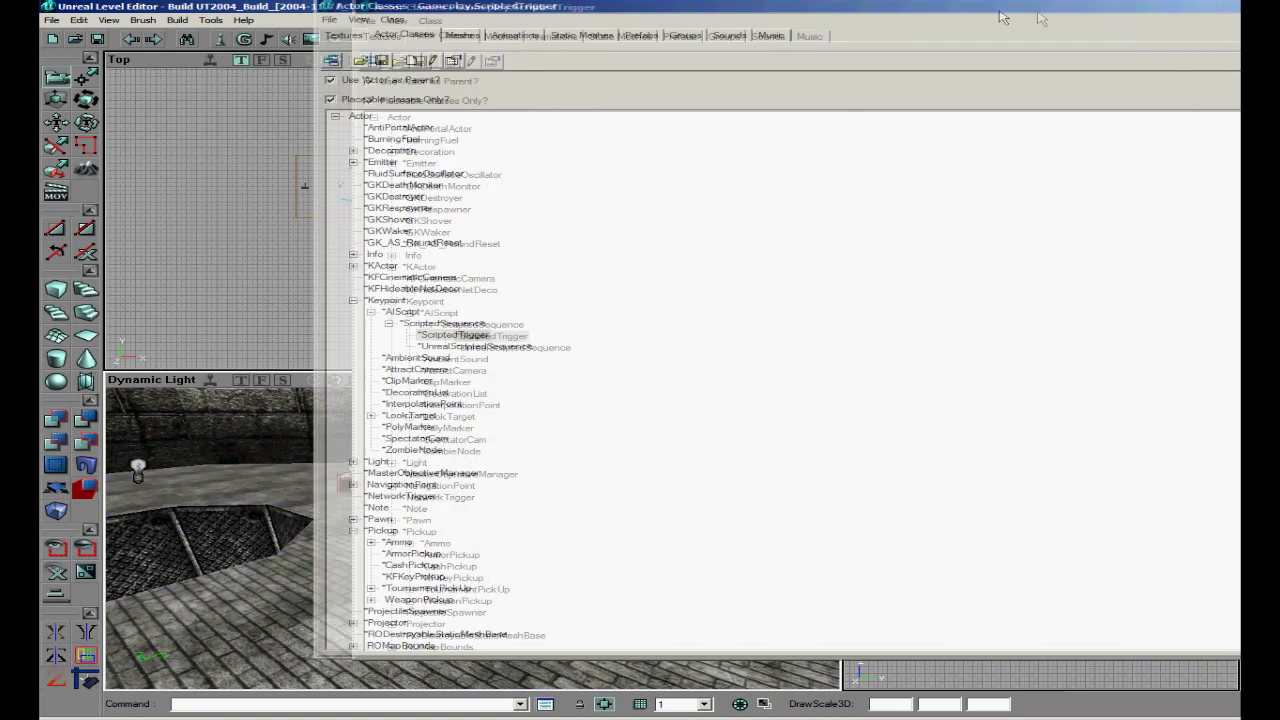
{"action": "left_click_drag", "start_coordinate": [883, 7], "coordinate": [763, 24]}
{"action": "left_click", "coordinate": [1215, 21]}
{"action": "left_click", "coordinate": [354, 481]}
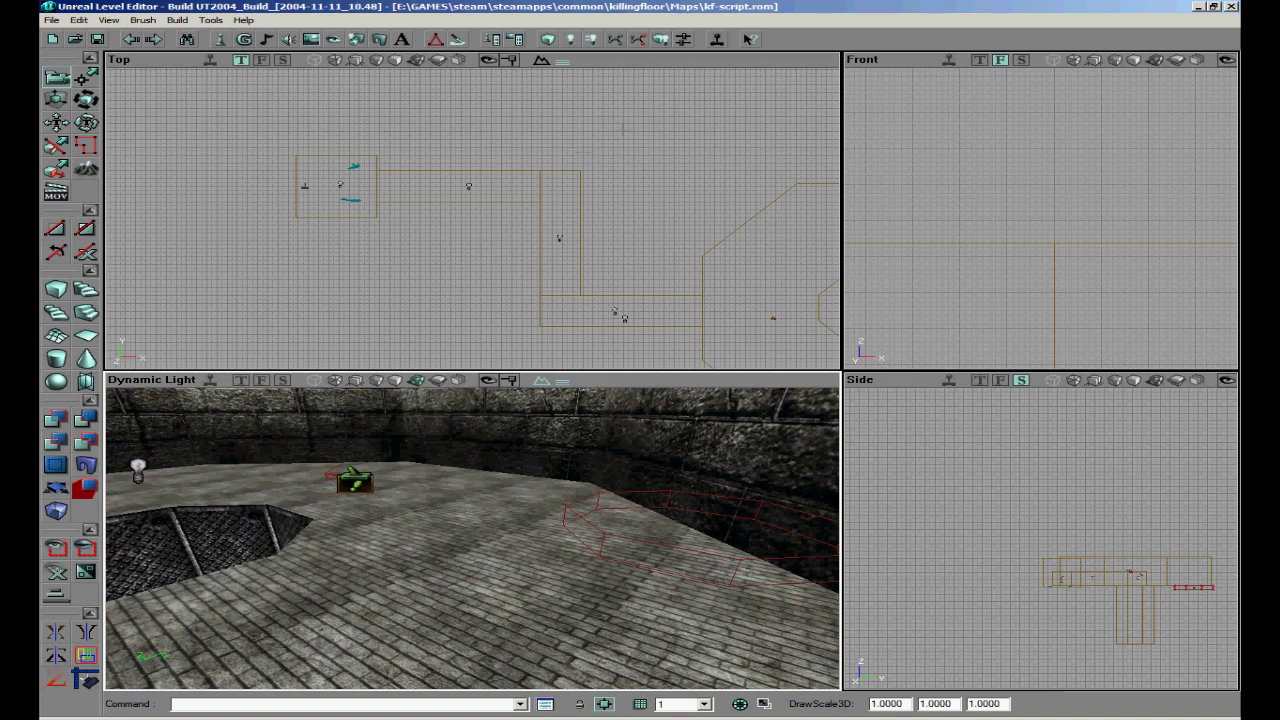
{"action": "scroll", "coordinate": [528, 178], "scroll_direction": "down", "scroll_amount": 3}
{"action": "scroll", "coordinate": [528, 178], "scroll_direction": "up", "scroll_amount": 2}
{"action": "left_click_drag", "start_coordinate": [528, 178], "coordinate": [613, 242]}
{"action": "scroll", "coordinate": [472, 218], "scroll_direction": "up", "scroll_amount": 8}
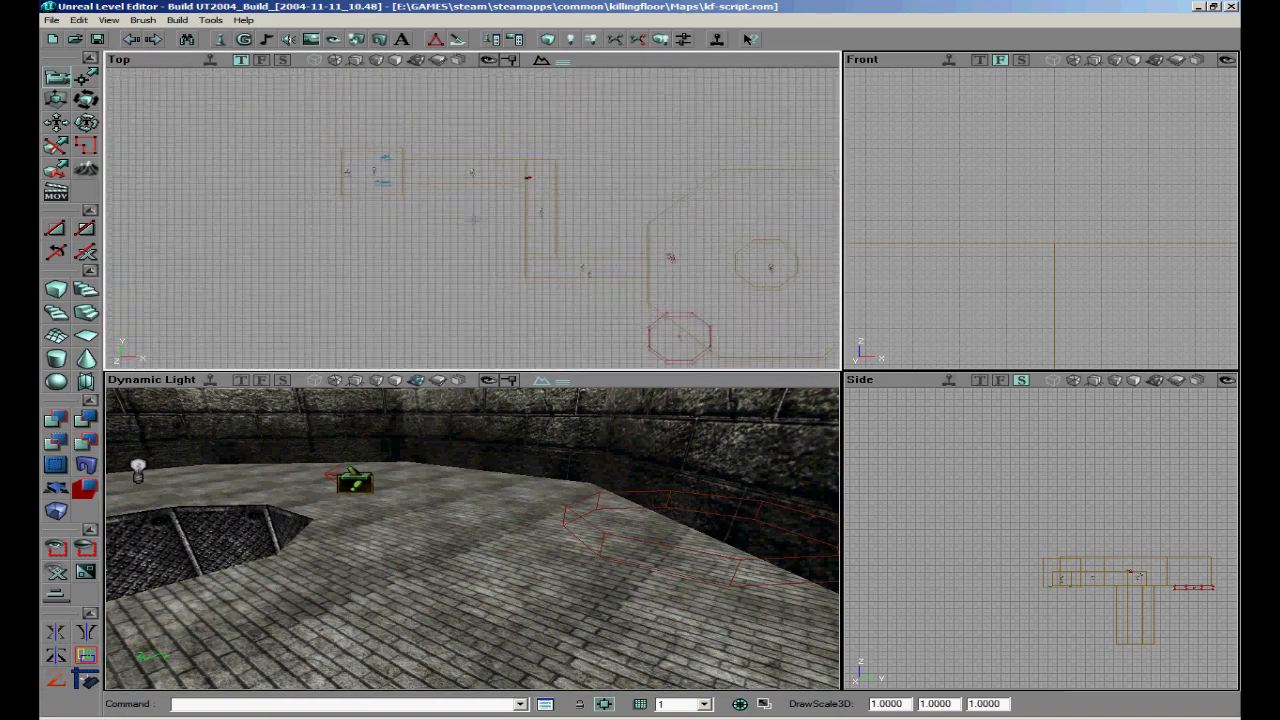
{"action": "scroll", "coordinate": [474, 217], "scroll_direction": "up", "scroll_amount": 4}
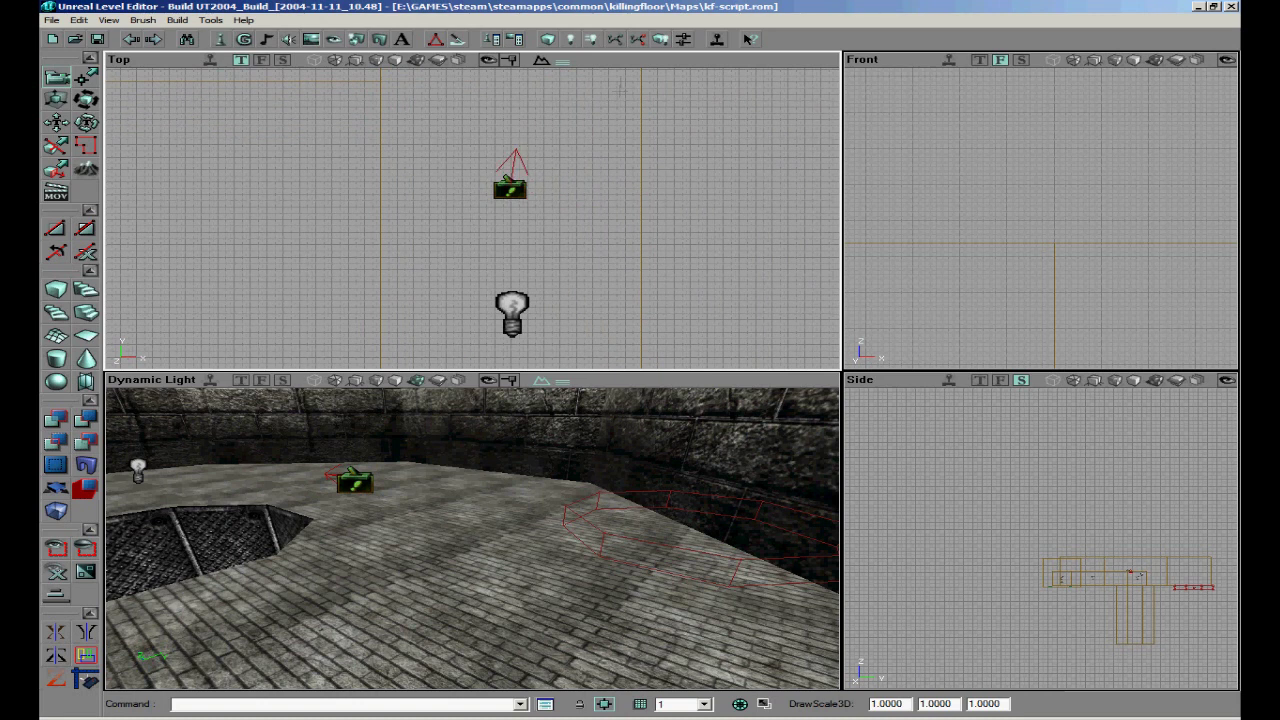
- Switch the Top viewport's actor display to Radii View, then nudge and rotate the ScriptedTrigger to point straight along the corridor
{"action": "right_click", "coordinate": [614, 61]}
{"action": "mouse_move", "coordinate": [662, 93]}
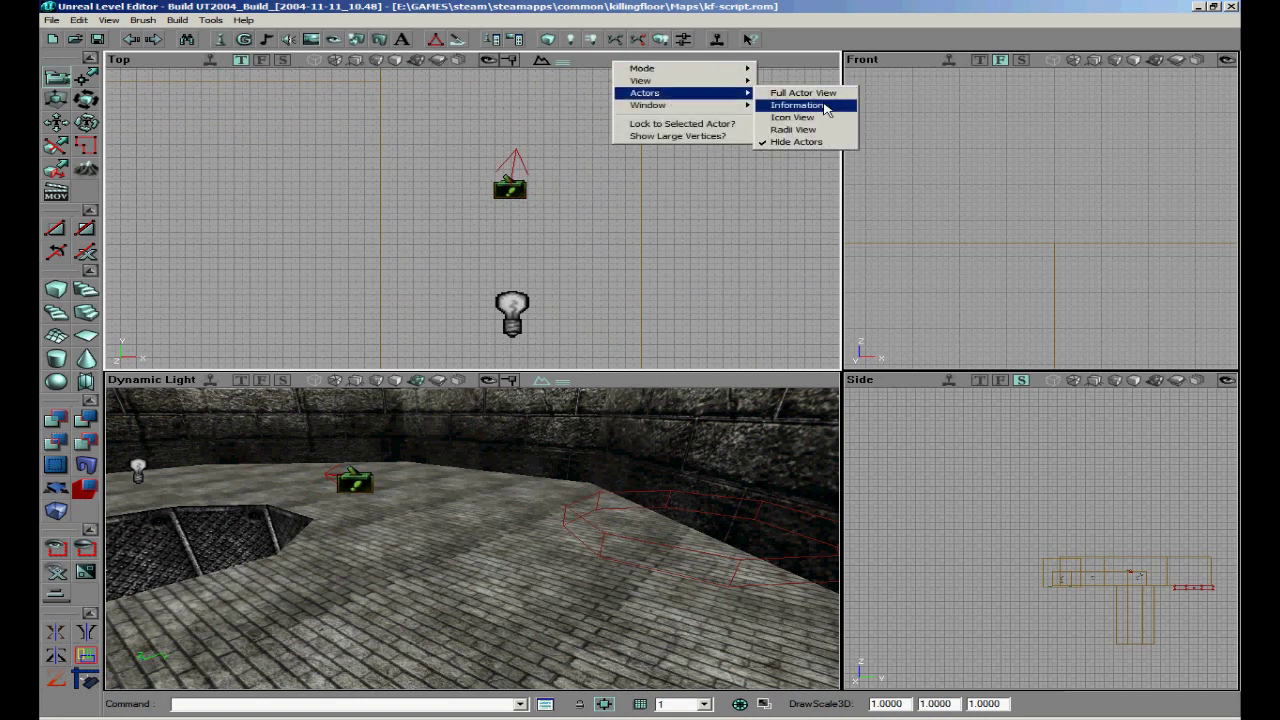
{"action": "left_click", "coordinate": [793, 129]}
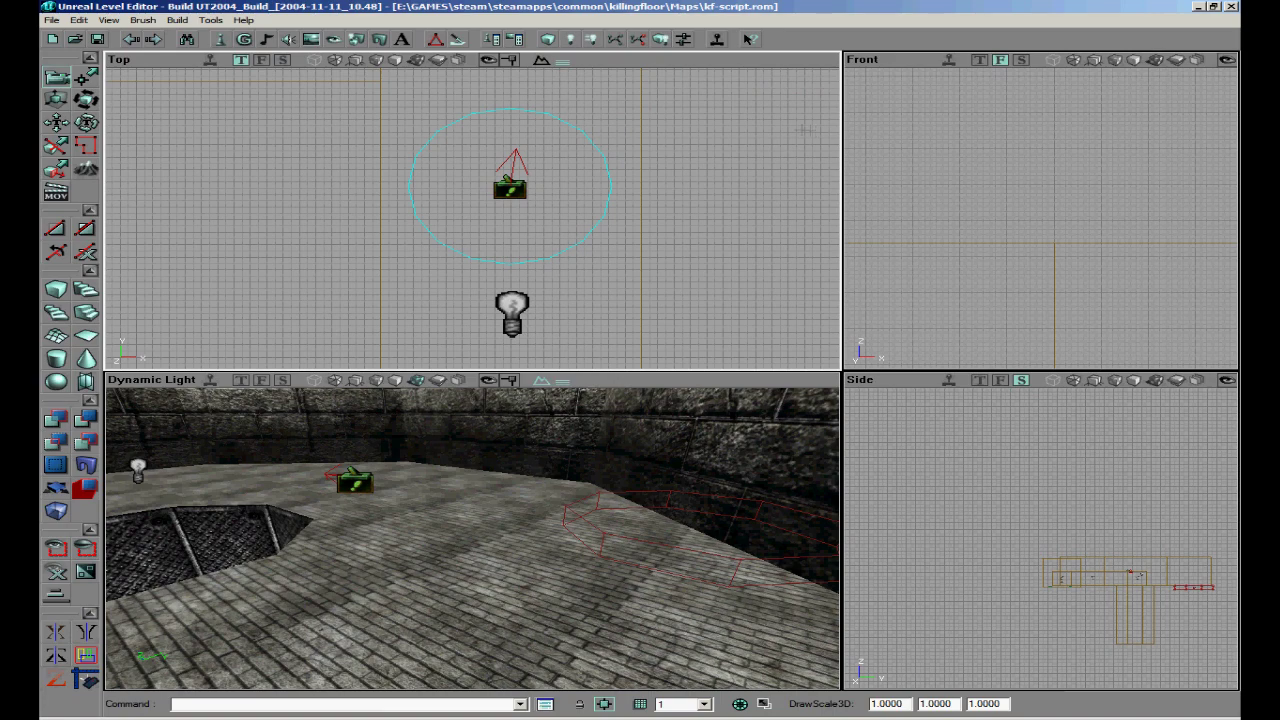
{"action": "left_click_drag", "start_coordinate": [472, 218], "coordinate": [482, 235], "text": "ctrl+shift"}
{"action": "right_click_drag", "start_coordinate": [472, 218], "coordinate": [464, 218], "text": "ctrl"}
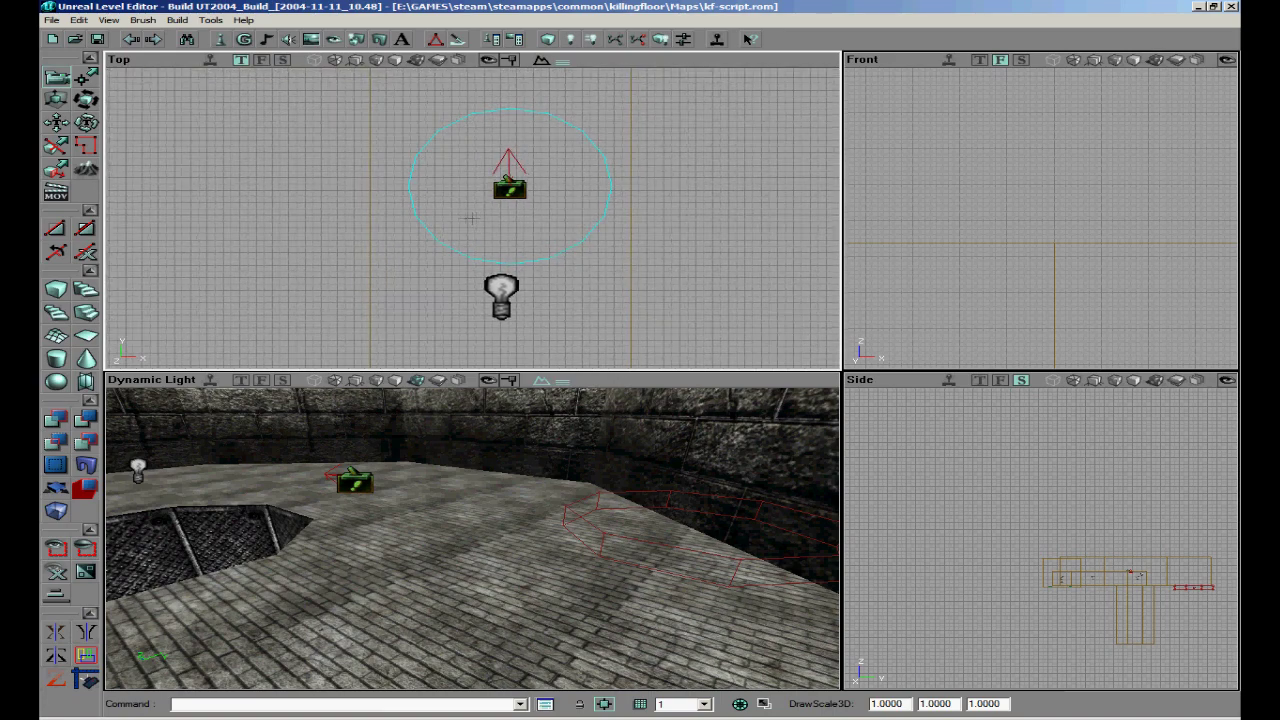
- Open the ScriptedTrigger's properties in the corridor and expand the AIScript category to its Actions entry
{"action": "left_click_drag", "start_coordinate": [464, 541], "coordinate": [479, 544]}
{"action": "right_click_drag", "start_coordinate": [479, 544], "coordinate": [472, 538]}
{"action": "left_click_drag", "start_coordinate": [471, 537], "coordinate": [459, 539], "text": "ctrl"}
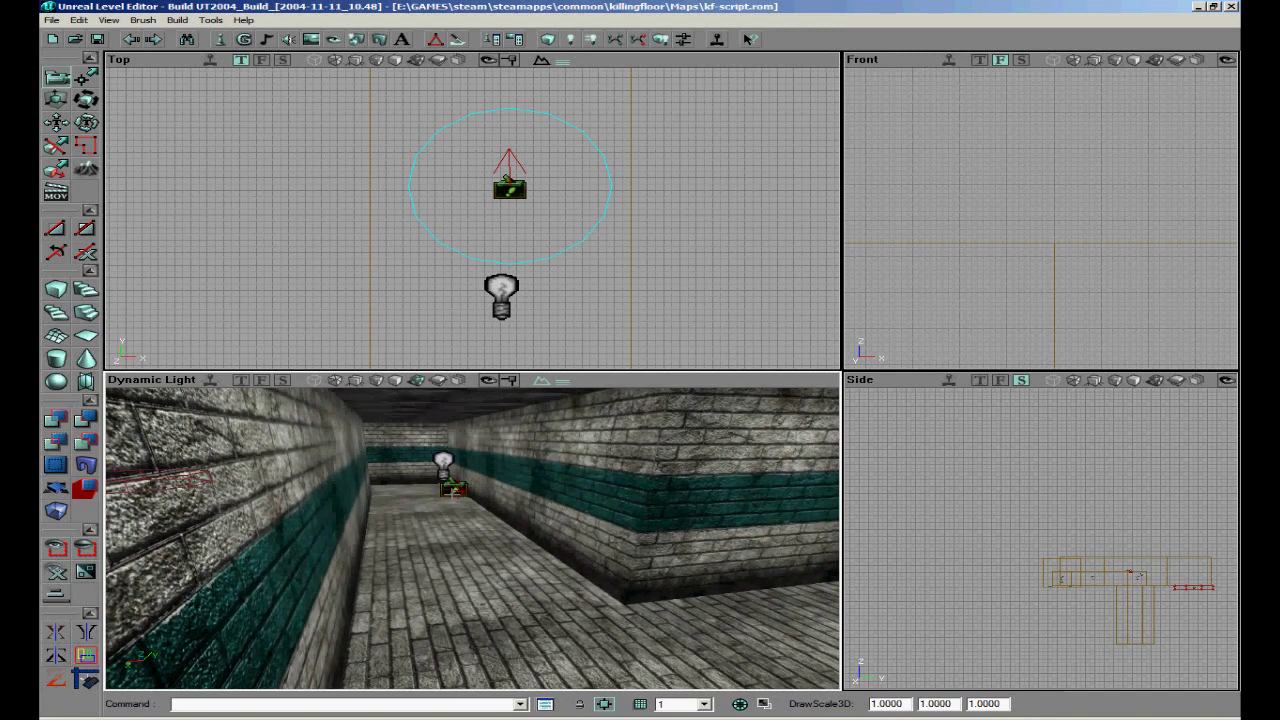
{"action": "right_click", "coordinate": [450, 494]}
{"action": "left_click", "coordinate": [526, 198]}
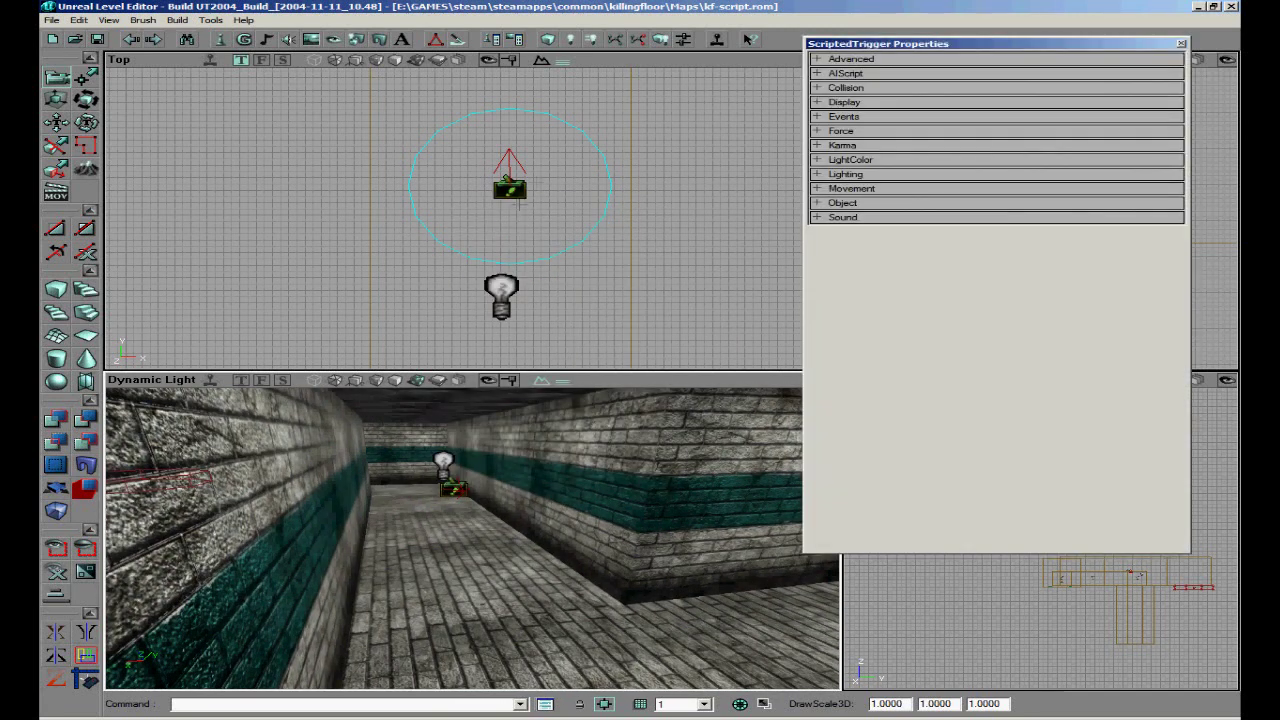
{"action": "left_click", "coordinate": [826, 74]}
{"action": "left_click", "coordinate": [855, 87]}
- Reopen the actor class browser, collapse Keypoint, choose the Trigger class under Triggers, and close the browser
{"action": "scroll", "coordinate": [505, 230], "scroll_direction": "down", "scroll_amount": 6}
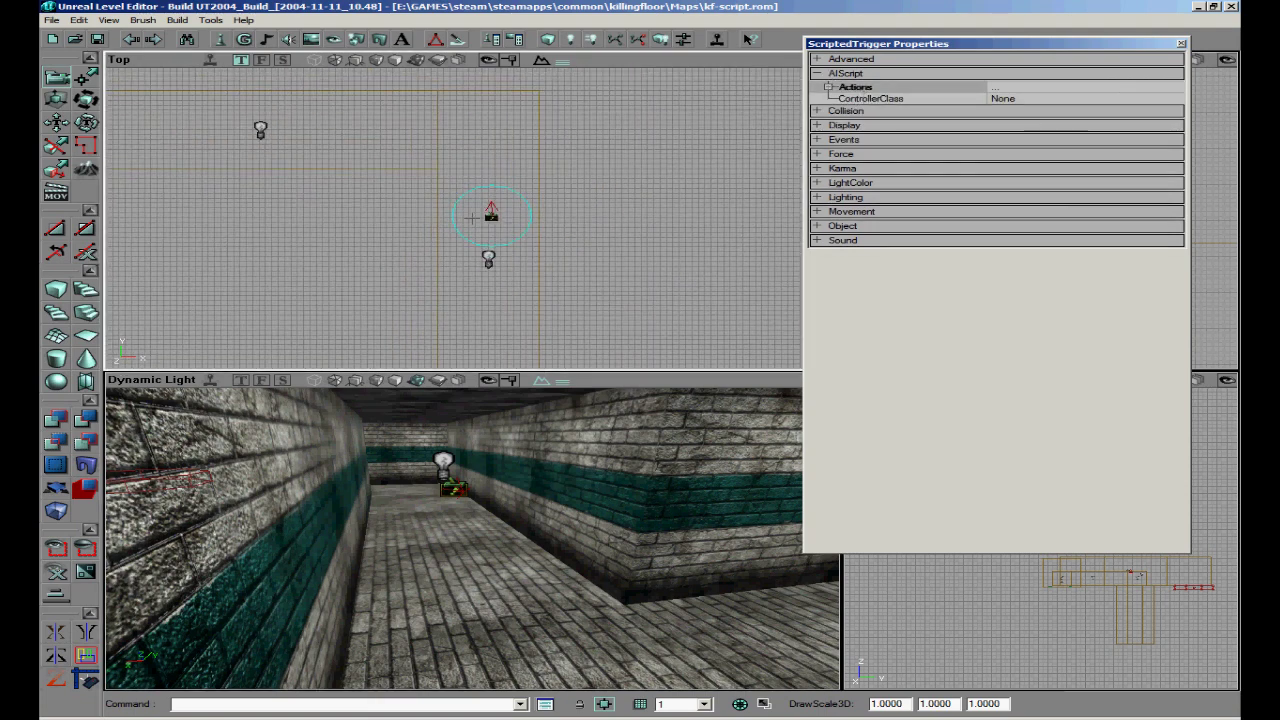
{"action": "right_click_drag", "start_coordinate": [543, 500], "coordinate": [672, 520]}
{"action": "left_click", "coordinate": [240, 39]}
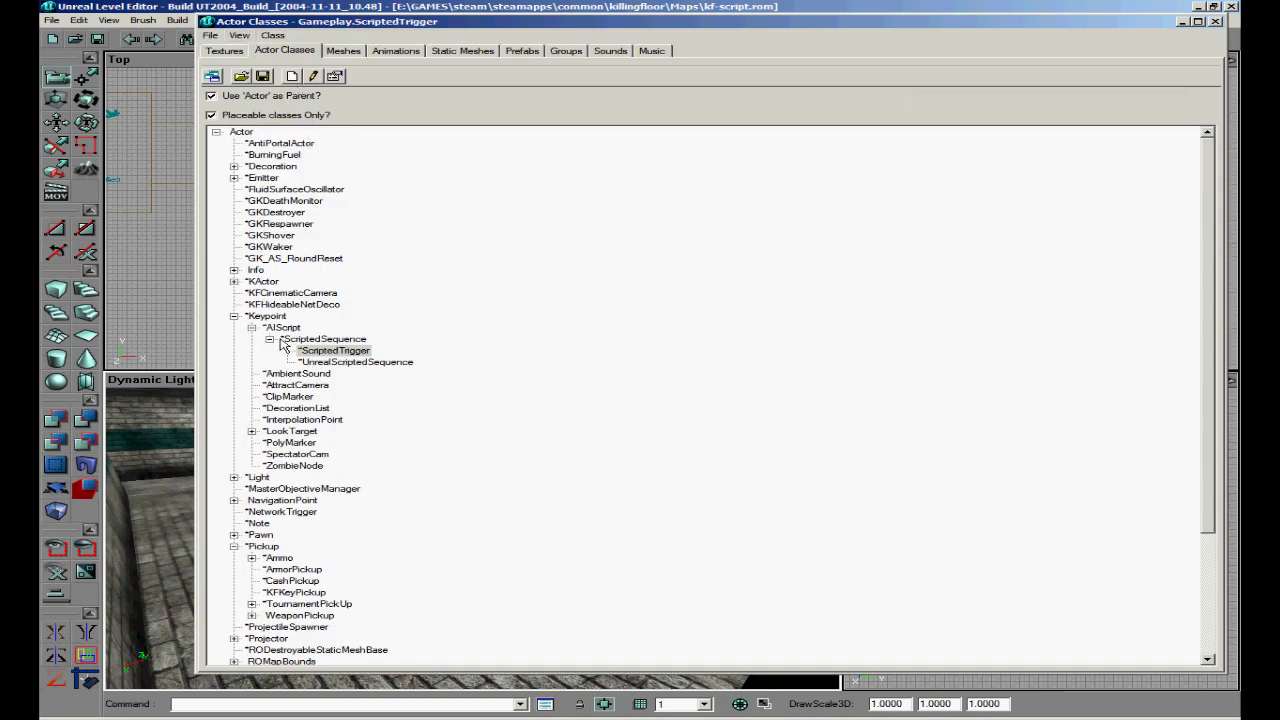
{"action": "left_click", "coordinate": [234, 316]}
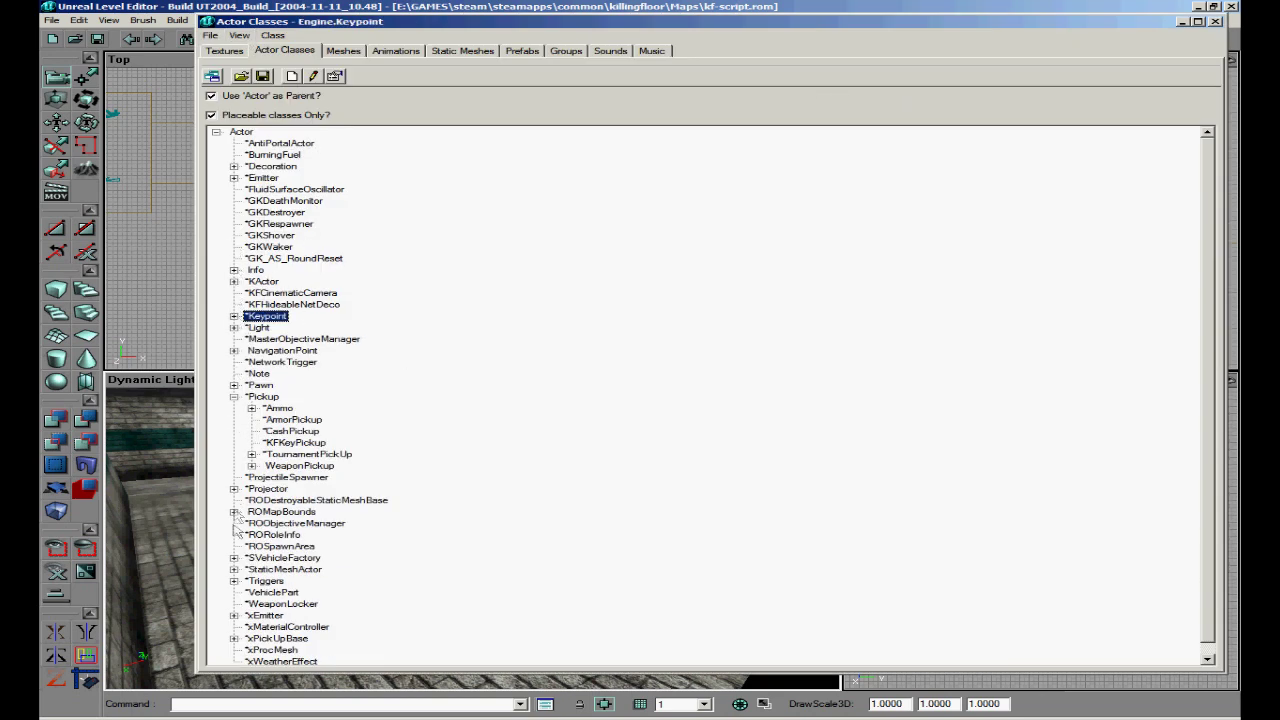
{"action": "left_click", "coordinate": [232, 581]}
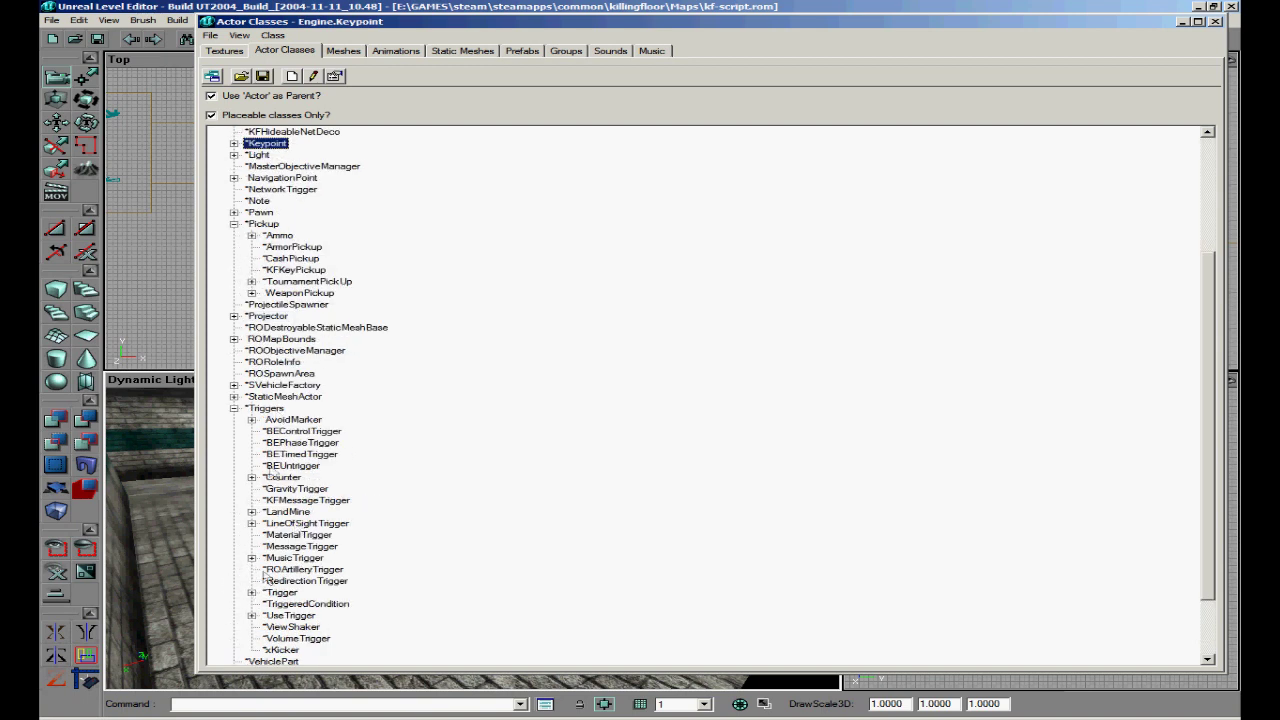
{"action": "left_click", "coordinate": [252, 592]}
{"action": "left_click", "coordinate": [281, 581]}
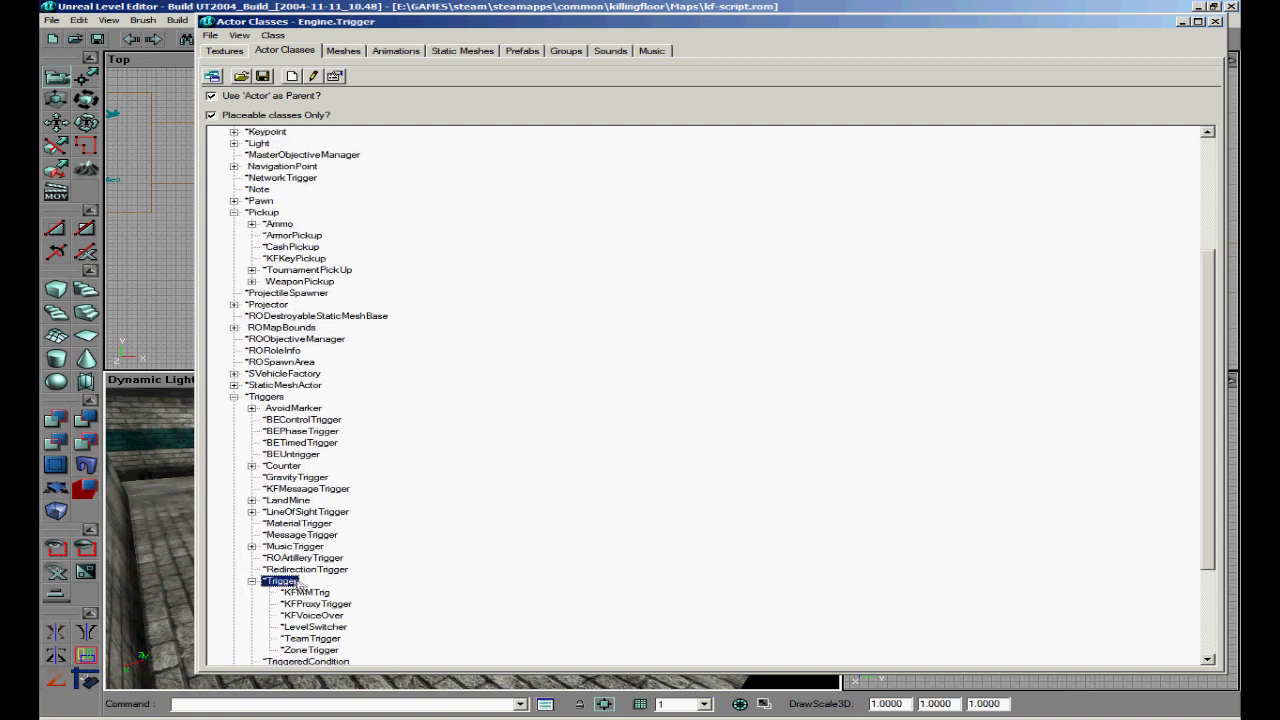
{"action": "left_click", "coordinate": [1216, 21]}
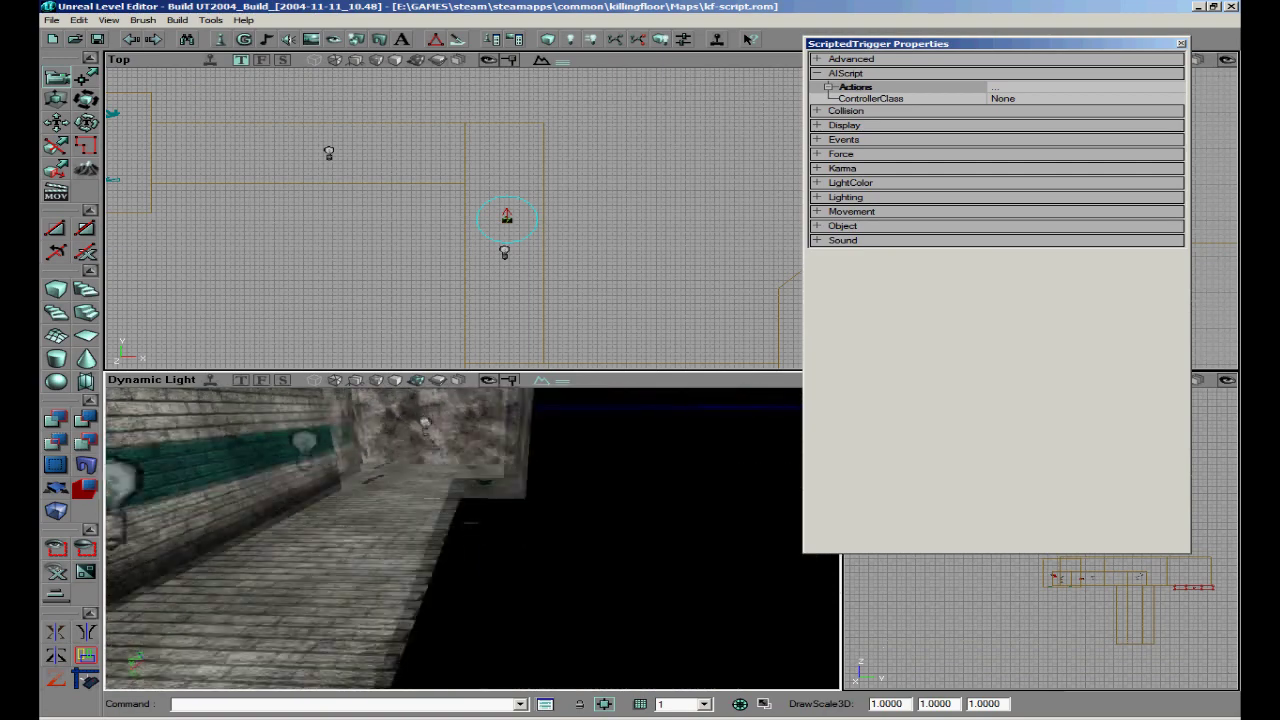
- Place a Trigger on the floor of the first corridor, just outside the start room
{"action": "mouse_move", "coordinate": [472, 538]}
{"action": "left_mouse_down"}
{"action": "mouse_move", "coordinate": [472, 600]}
{"action": "mouse_move", "coordinate": [472, 538]}
{"action": "left_mouse_up"}
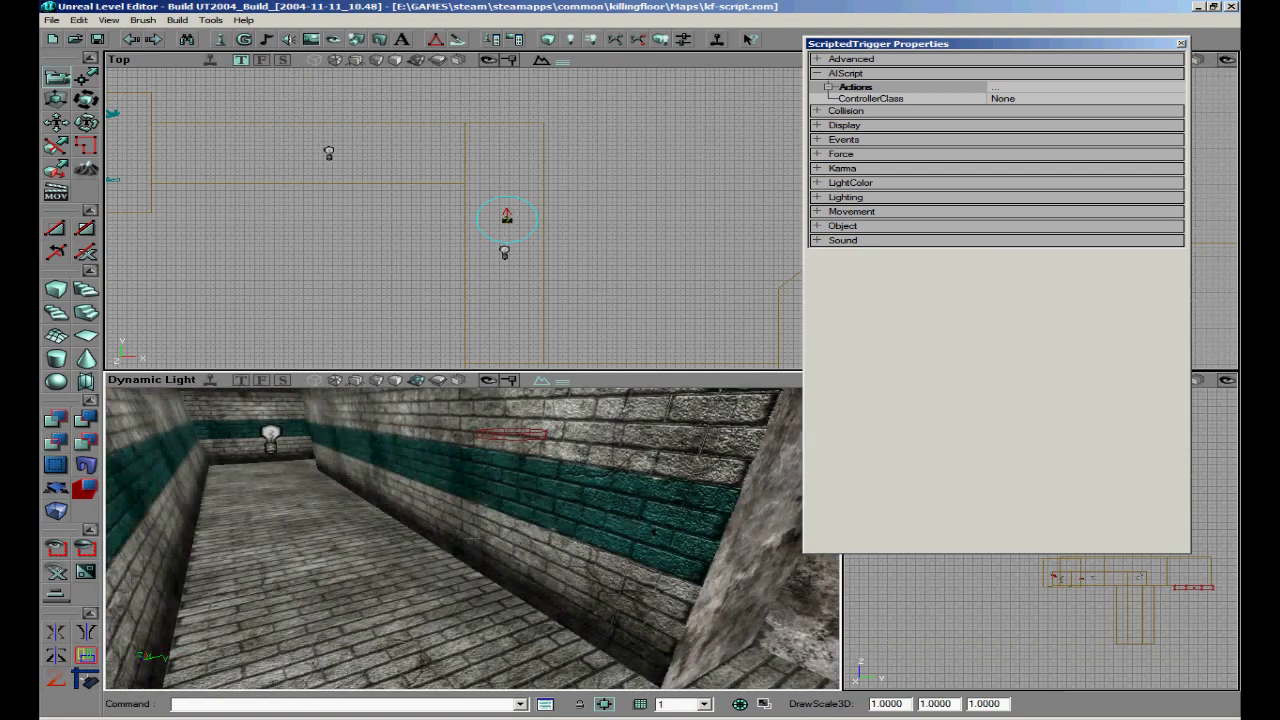
{"action": "right_click", "coordinate": [410, 430]}
{"action": "left_click", "coordinate": [457, 466]}
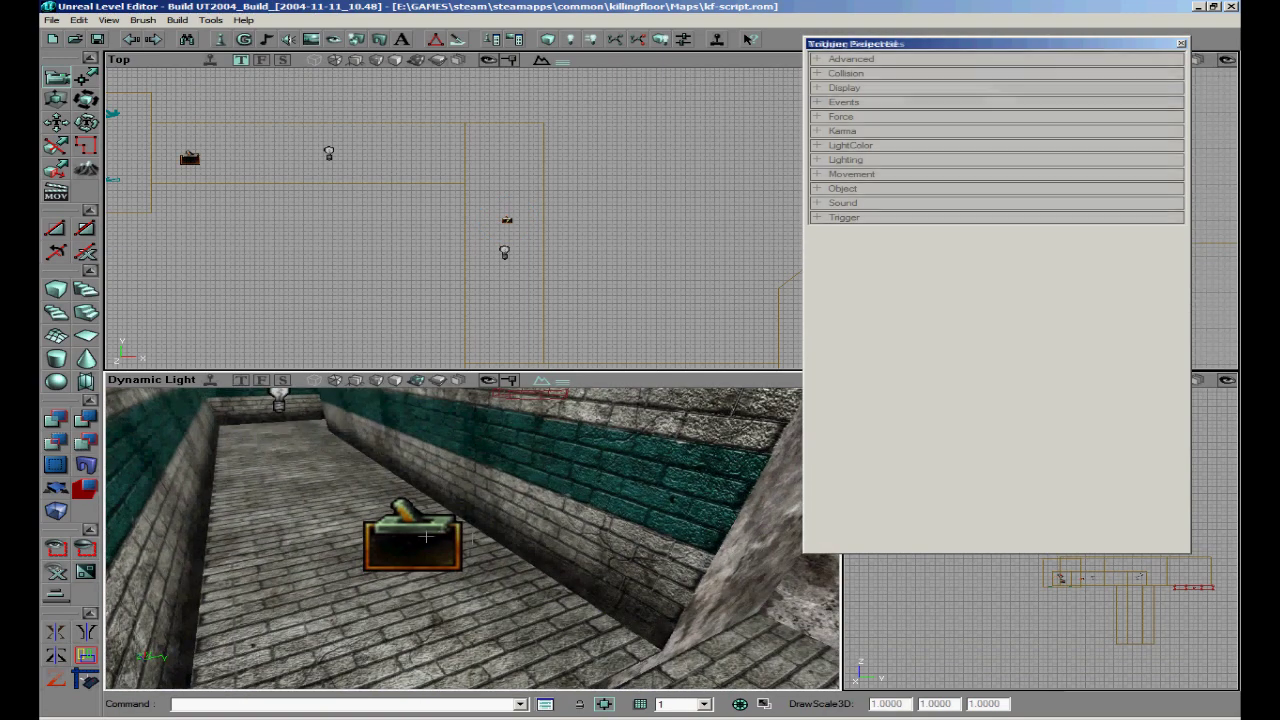
- Switch the Dynamic Light viewport's actor display to Radii View and nudge the Trigger into line with the corridor
{"action": "right_click", "coordinate": [676, 381]}
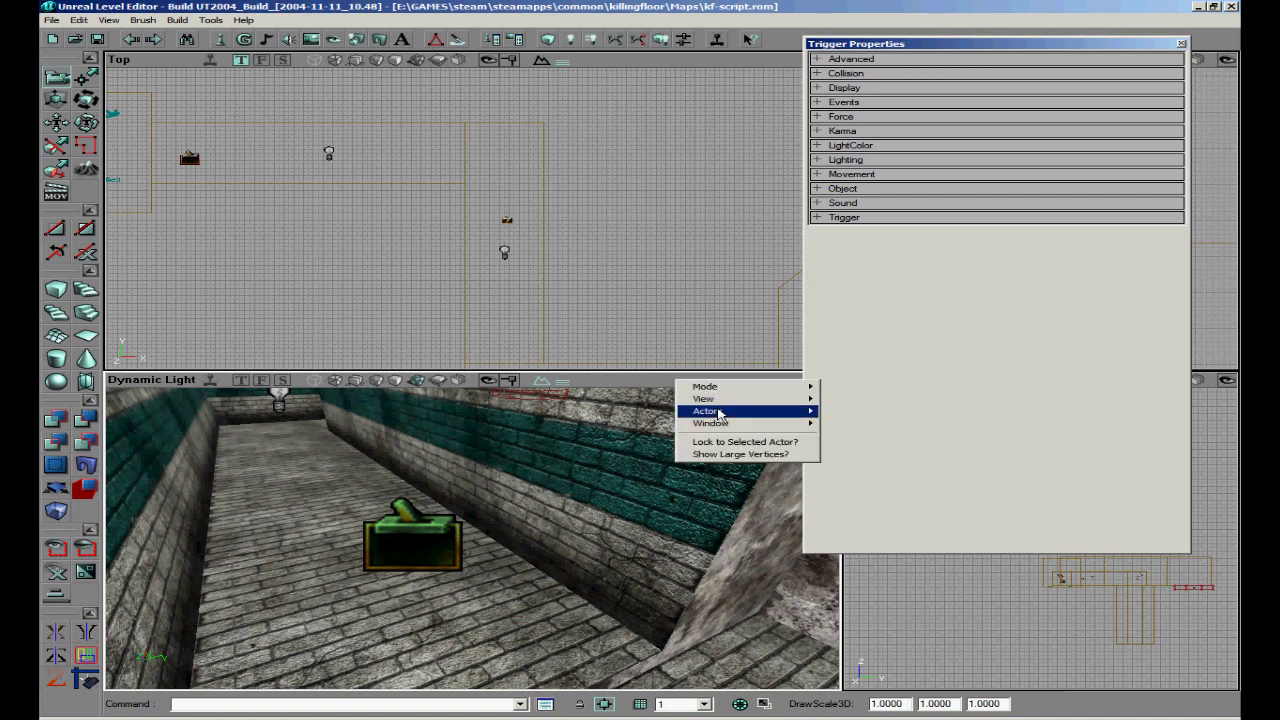
{"action": "mouse_move", "coordinate": [720, 411]}
{"action": "left_click", "coordinate": [873, 449]}
{"action": "left_click_drag", "start_coordinate": [452, 394], "coordinate": [420, 470]}
{"action": "scroll", "coordinate": [472, 216], "scroll_direction": "down", "scroll_amount": 5}
{"action": "left_click_drag", "start_coordinate": [472, 216], "coordinate": [602, 266]}
{"action": "scroll", "coordinate": [472, 216], "scroll_direction": "up", "scroll_amount": 8}
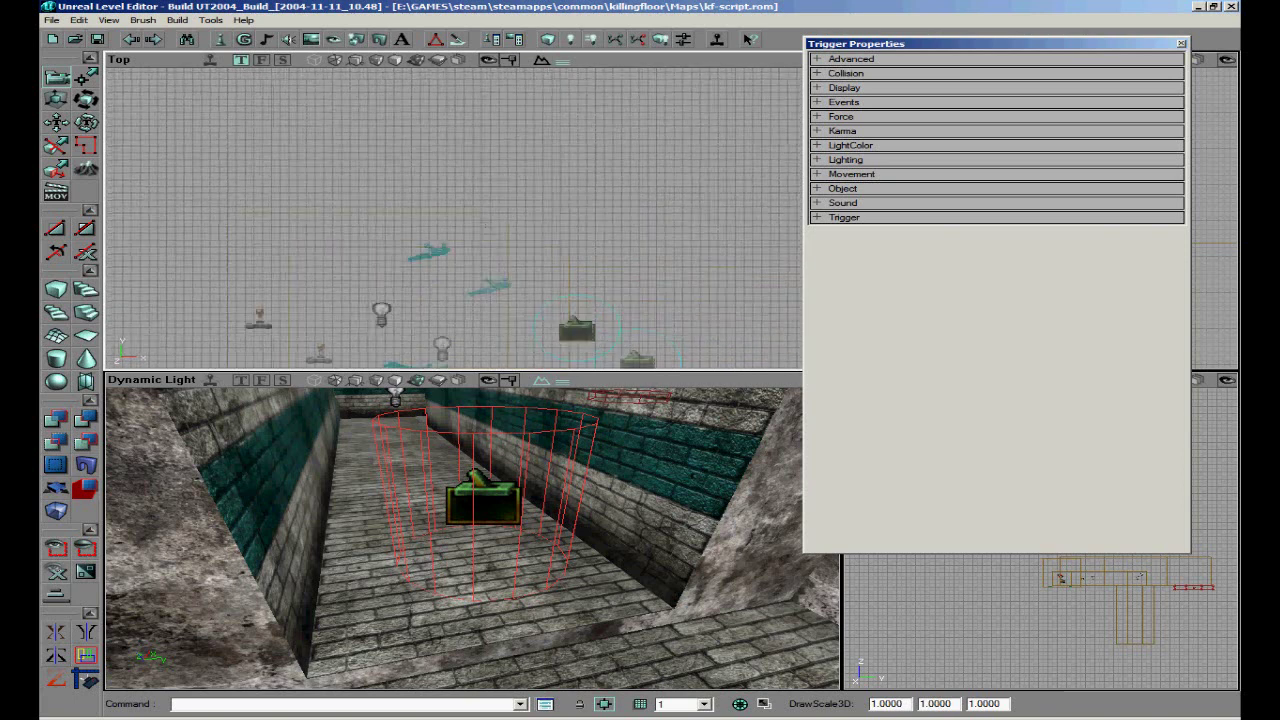
{"action": "left_click_drag", "start_coordinate": [472, 216], "coordinate": [390, 100]}
{"action": "left_click_drag", "start_coordinate": [472, 216], "coordinate": [469, 207], "text": "ctrl"}
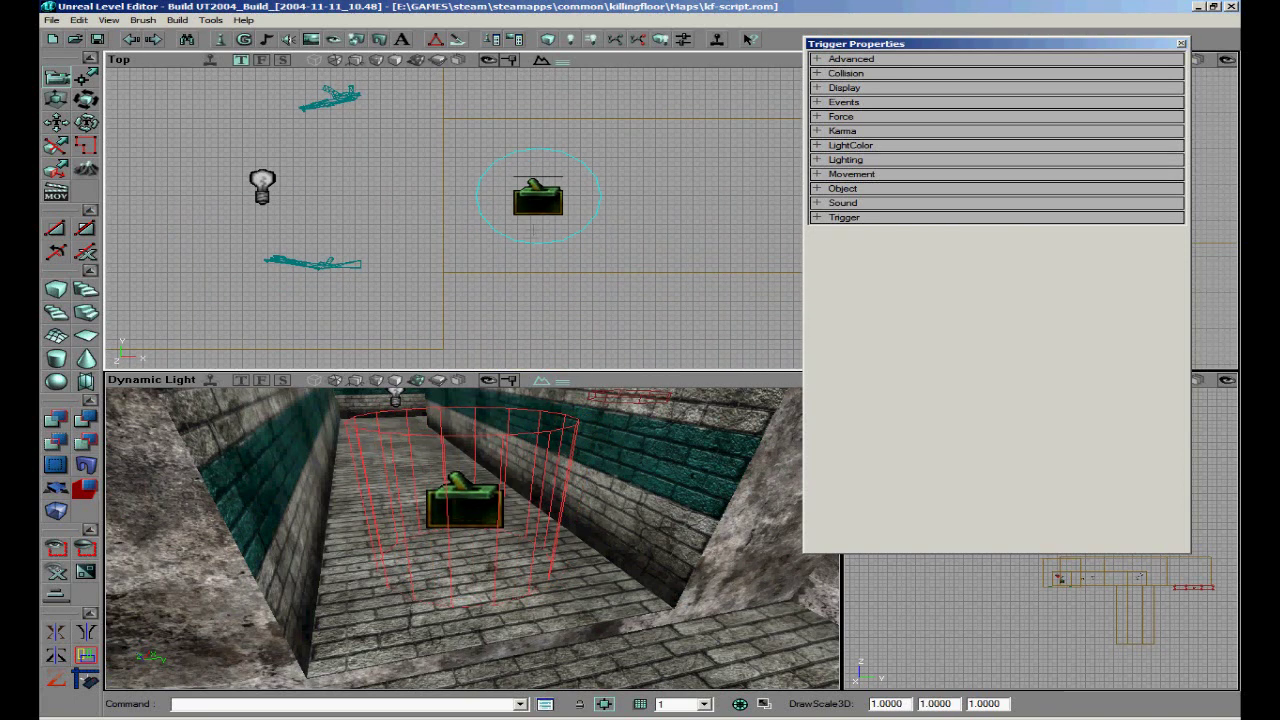
- Set the Trigger's CollisionRadius to 120 and move it further into the corridor so its radius clears the start room
{"action": "right_click", "coordinate": [532, 215]}
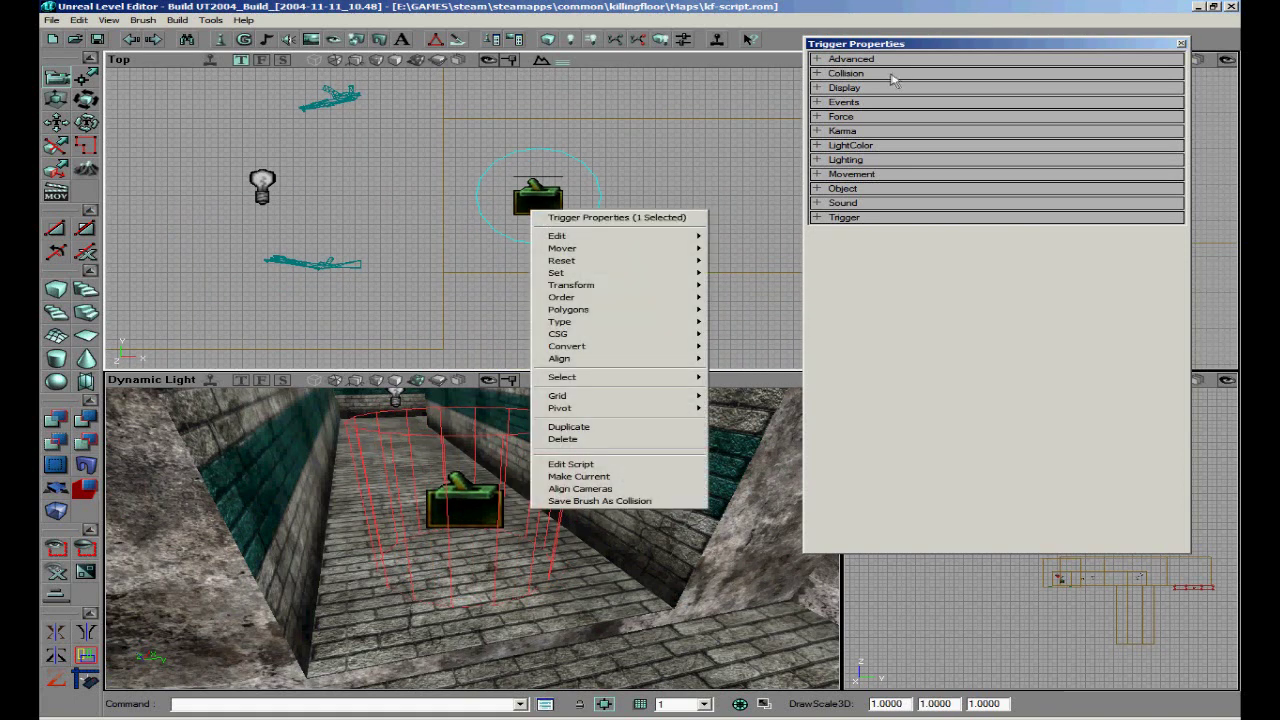
{"action": "left_click", "coordinate": [893, 75]}
{"action": "left_click", "coordinate": [1018, 202]}
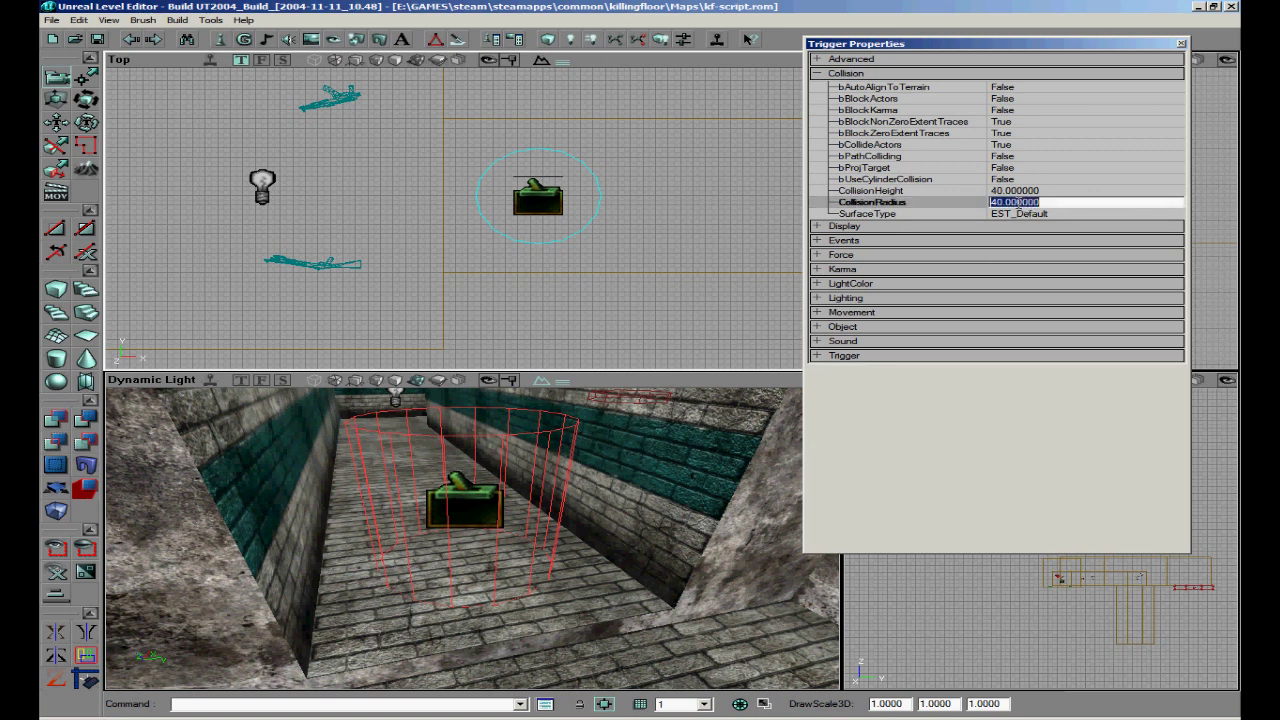
{"action": "type", "text": "120"}
{"action": "key", "text": "Return"}
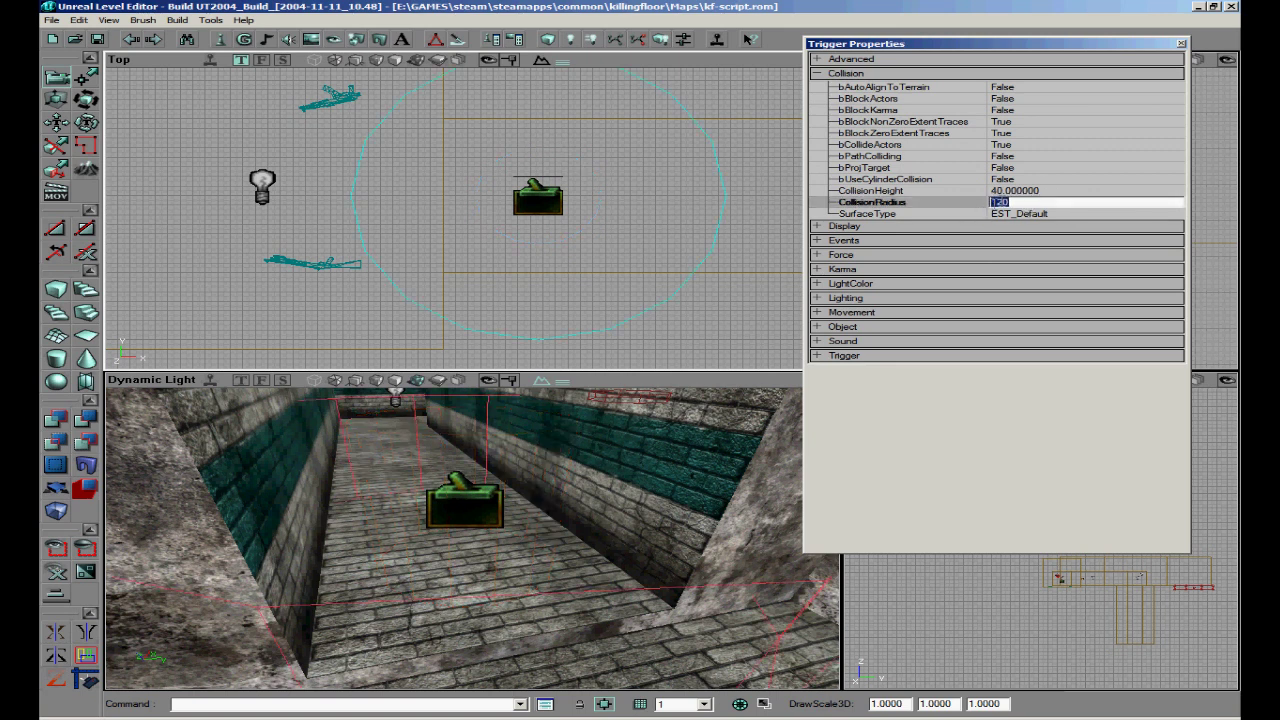
{"action": "left_click_drag", "start_coordinate": [506, 188], "coordinate": [597, 190], "text": "ctrl"}
{"action": "left_click", "coordinate": [846, 73]}
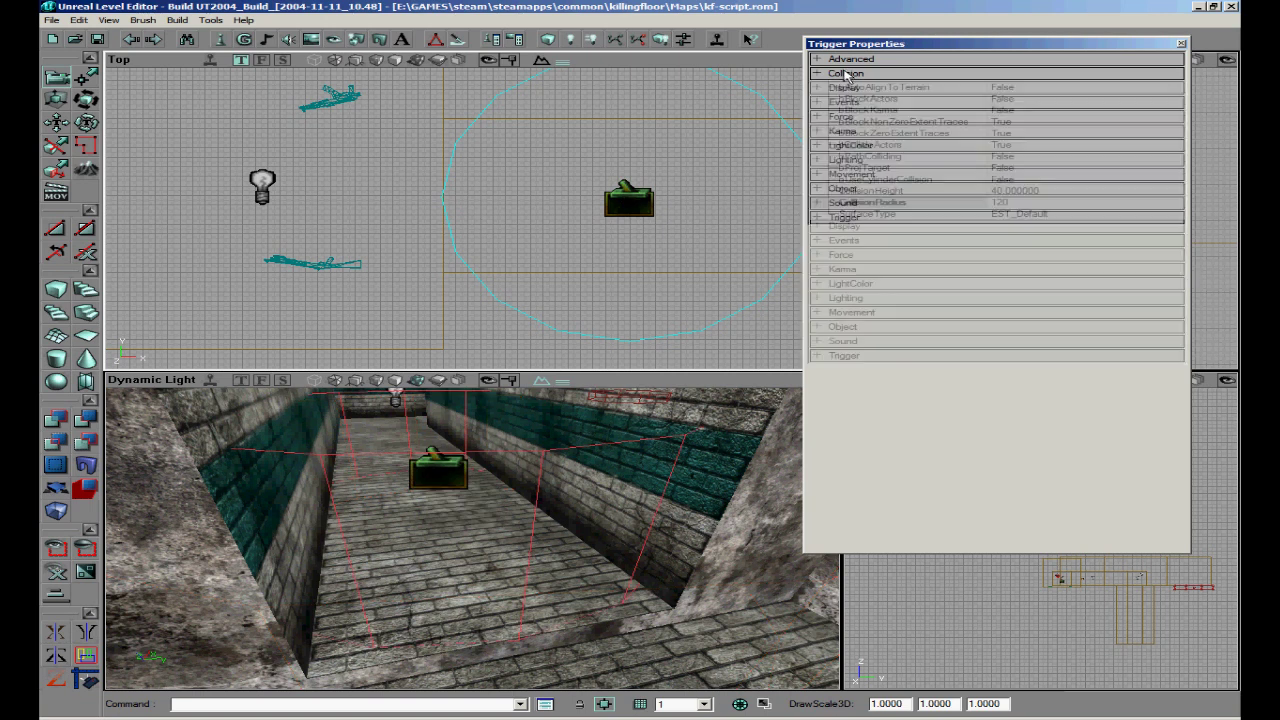
- Set the Trigger's Event name to start in its Events properties
{"action": "left_click", "coordinate": [845, 102]}
{"action": "left_click", "coordinate": [1000, 116]}
{"action": "type", "text": "start"}
{"action": "left_click", "coordinate": [874, 104]}
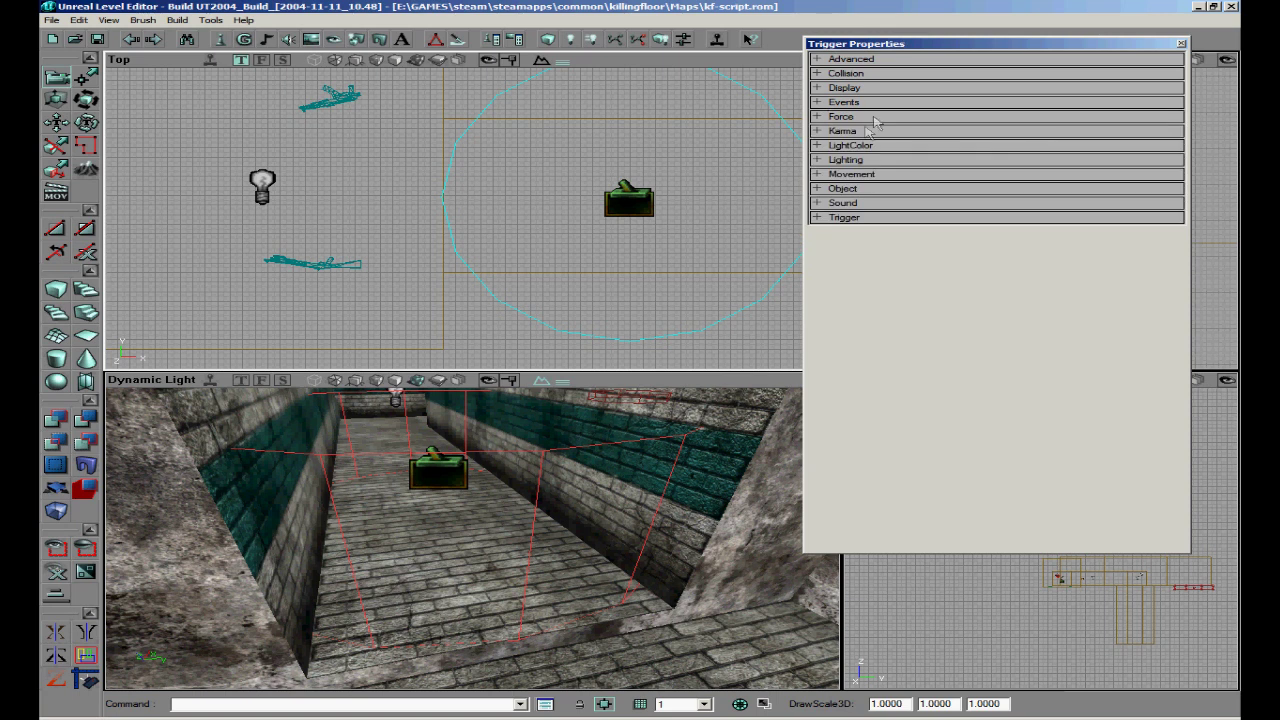
- Set the Trigger's bTriggerOnceOnly option to True and close its properties
{"action": "left_click", "coordinate": [857, 219]}
{"action": "left_click", "coordinate": [1135, 246]}
{"action": "left_click", "coordinate": [1174, 242]}
{"action": "left_click", "coordinate": [1150, 266]}
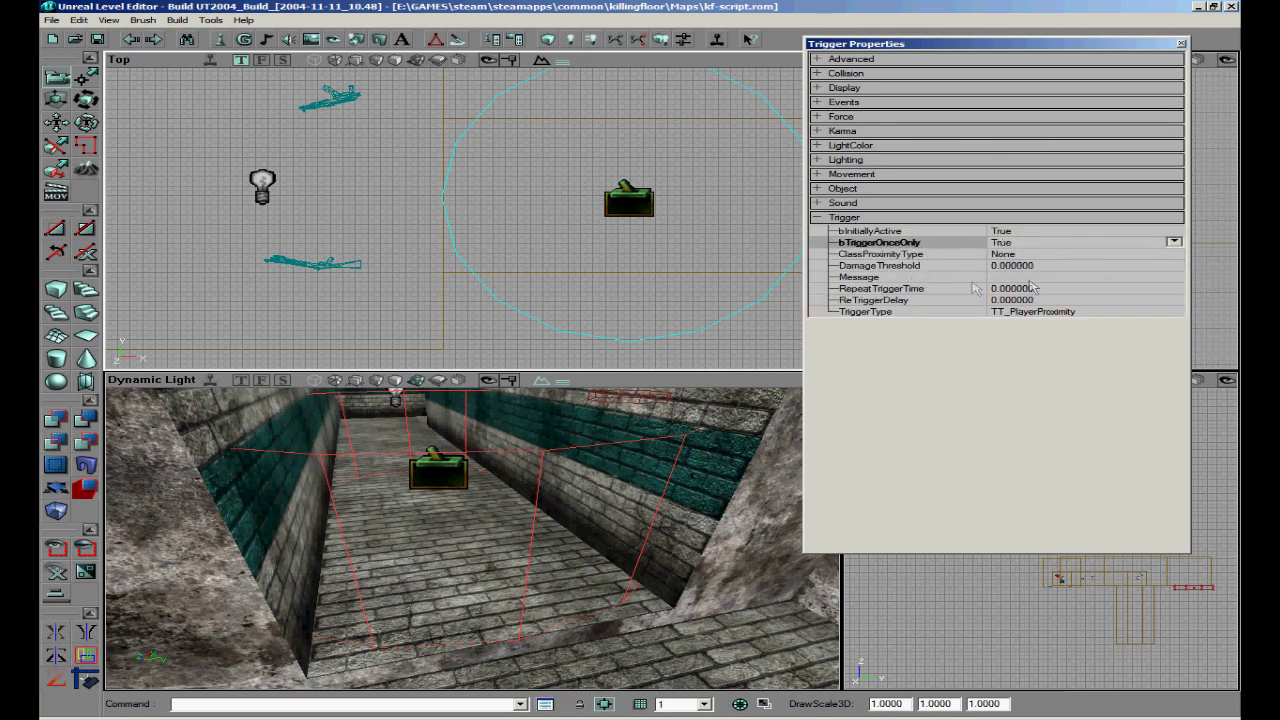
{"action": "left_click", "coordinate": [1181, 43]}
- Open the properties of the ScriptedTrigger around the corridor corner and go to its AIScript Actions entry
{"action": "left_click_drag", "start_coordinate": [535, 550], "coordinate": [330, 470]}
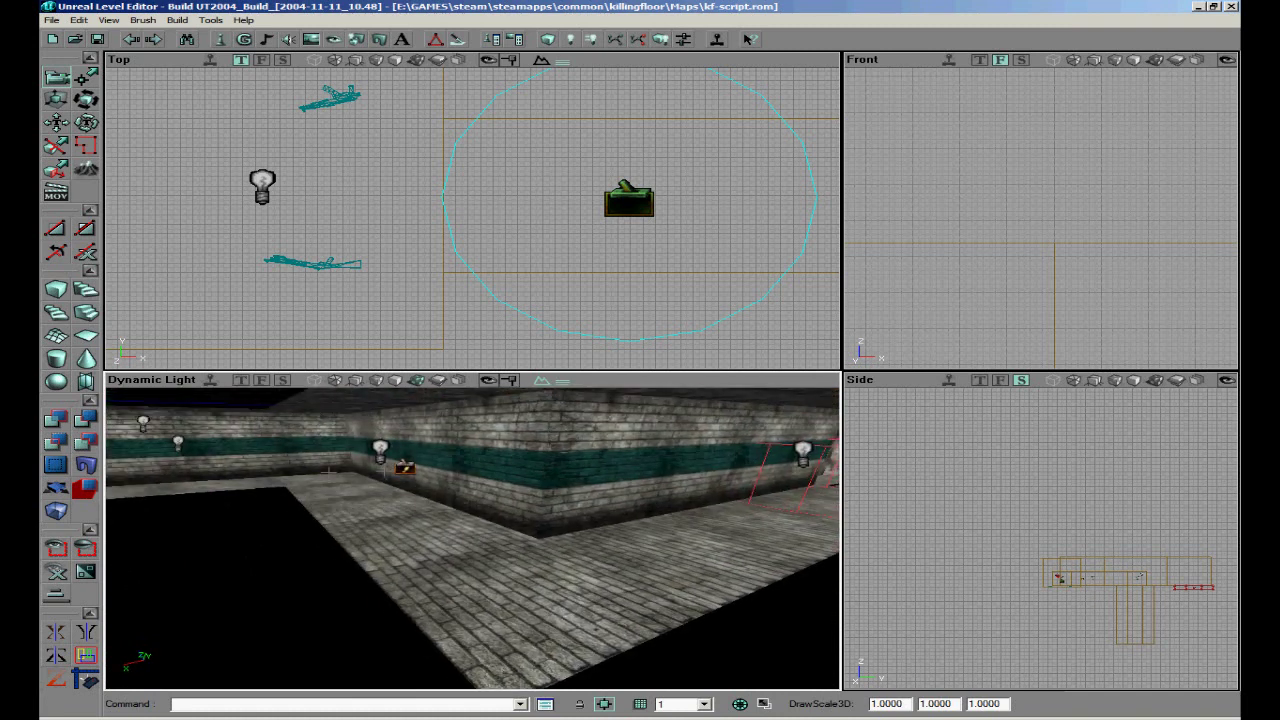
{"action": "left_click", "coordinate": [404, 470]}
{"action": "right_click", "coordinate": [404, 470]}
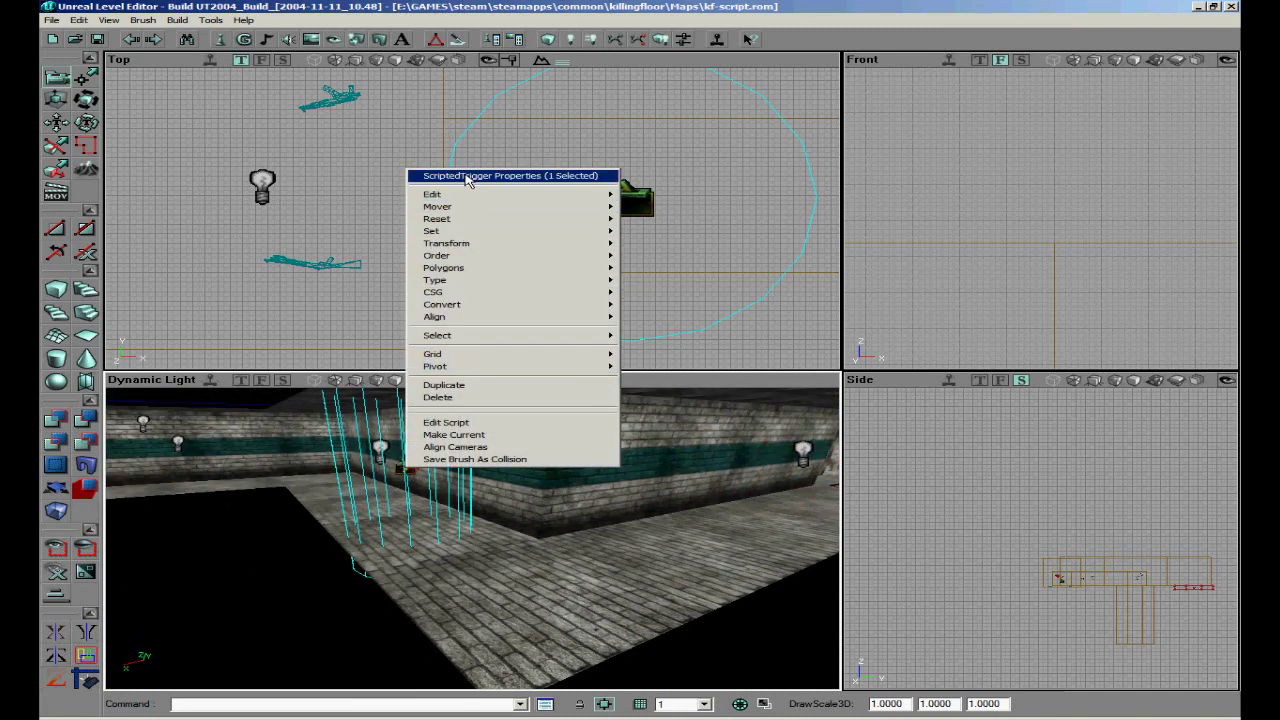
{"action": "left_click", "coordinate": [466, 176]}
{"action": "left_click", "coordinate": [855, 74]}
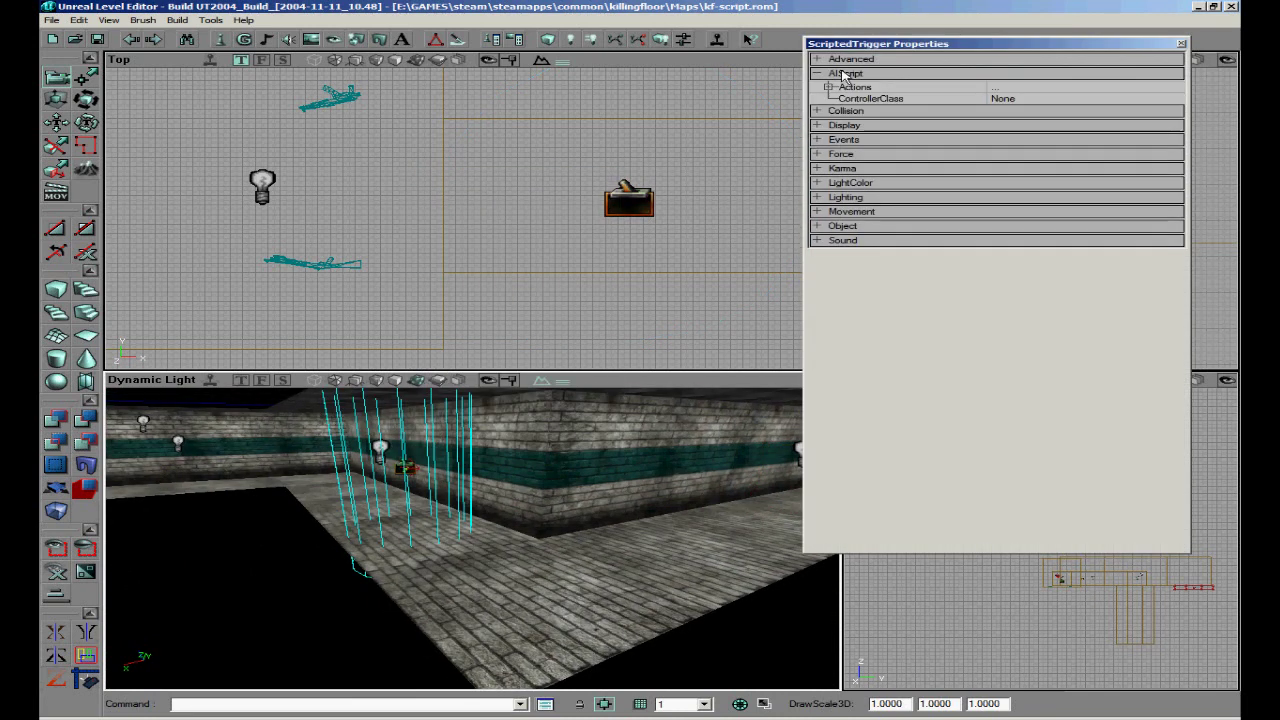
{"action": "left_click", "coordinate": [874, 89]}
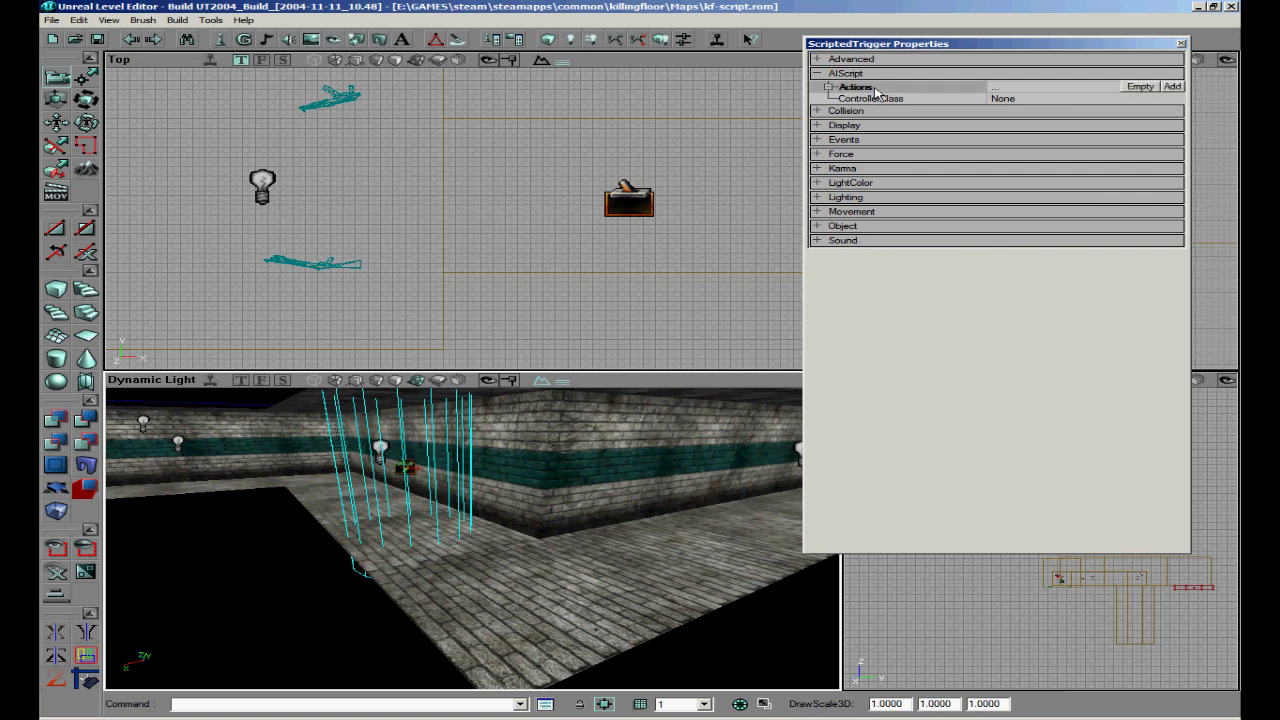
- Add an Action_WAITFOREVENT as the ScriptedTrigger's first action and set its ExternalEvent to start
{"action": "left_click", "coordinate": [1172, 87]}
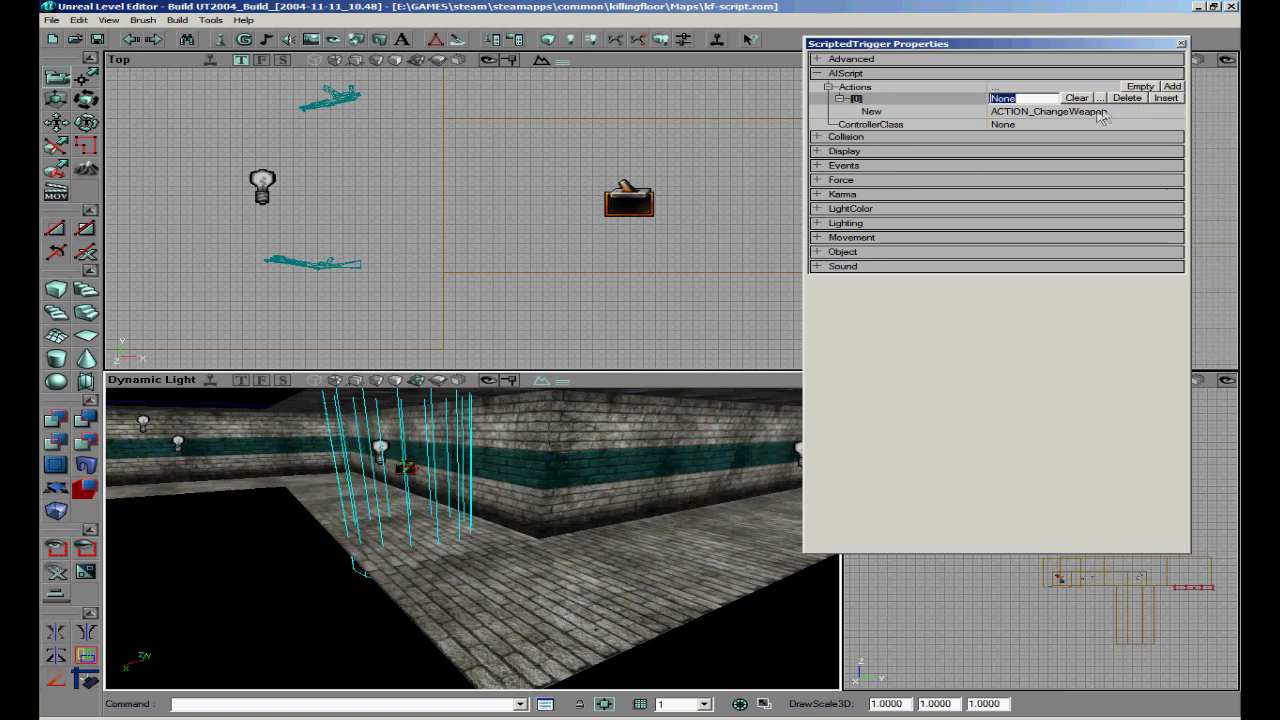
{"action": "left_click", "coordinate": [1166, 114]}
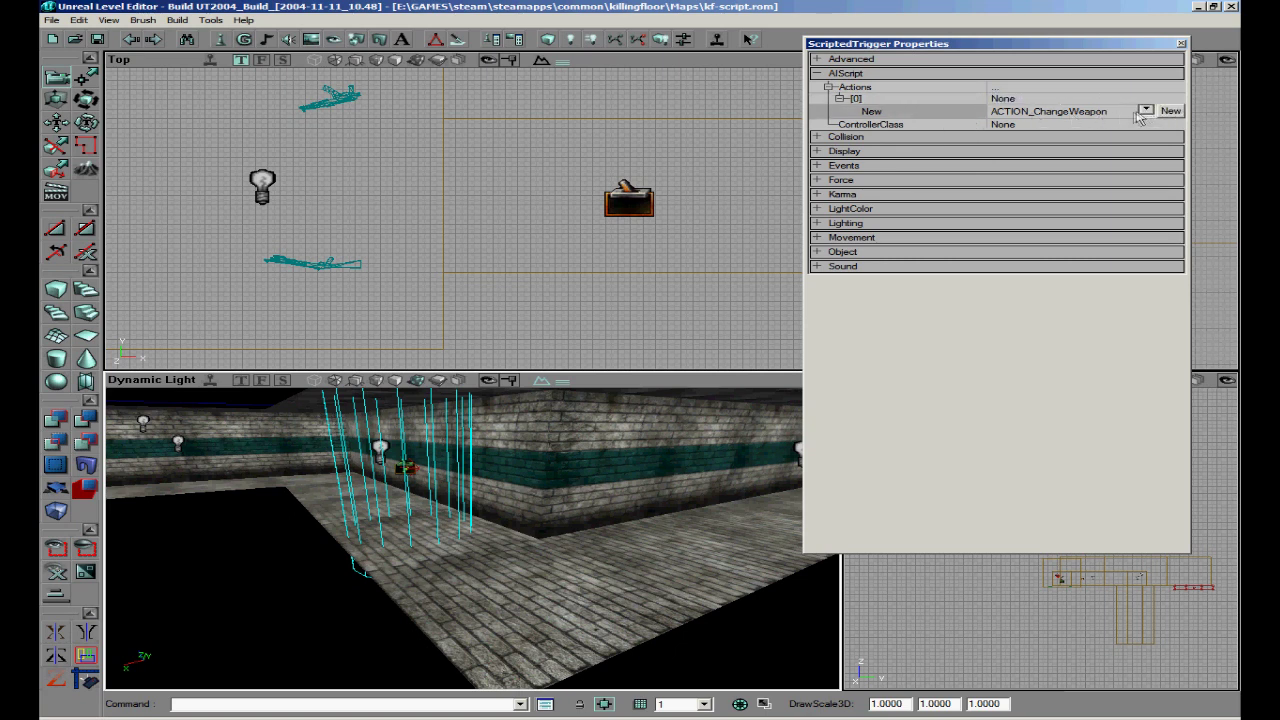
{"action": "left_click", "coordinate": [1145, 112]}
{"action": "left_click_drag", "start_coordinate": [1148, 152], "coordinate": [1149, 310]}
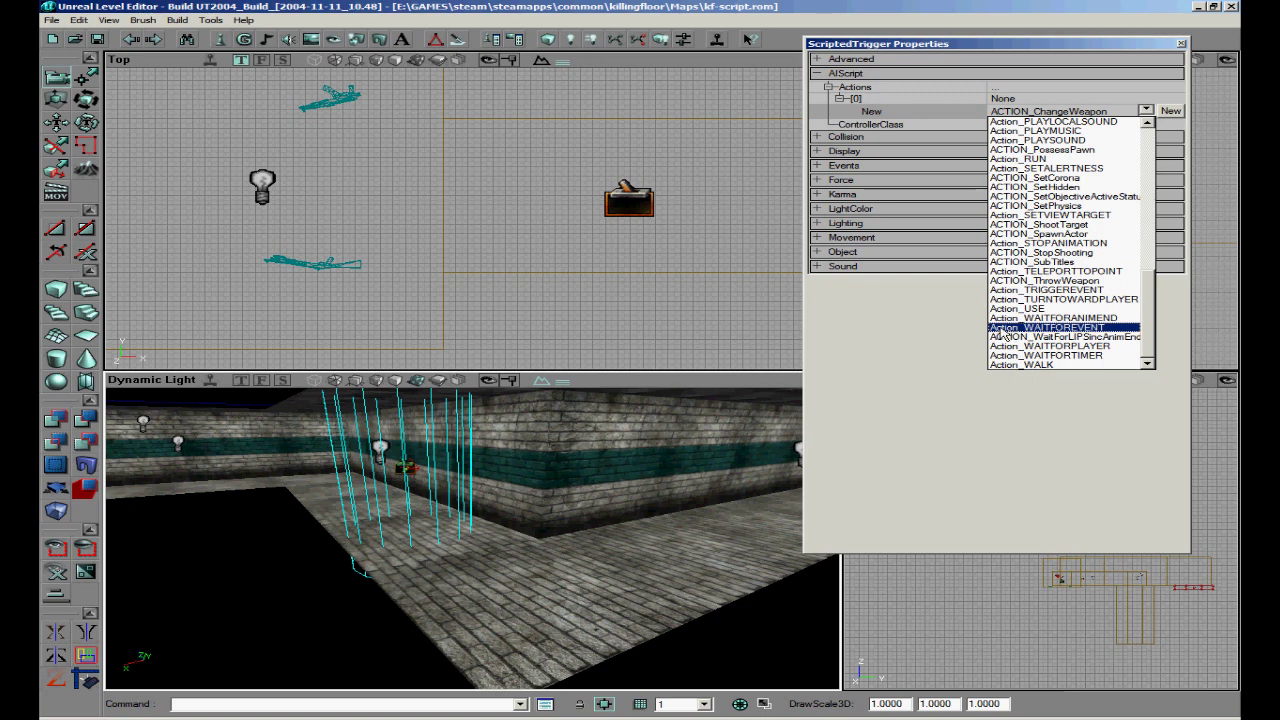
{"action": "left_click", "coordinate": [1111, 328]}
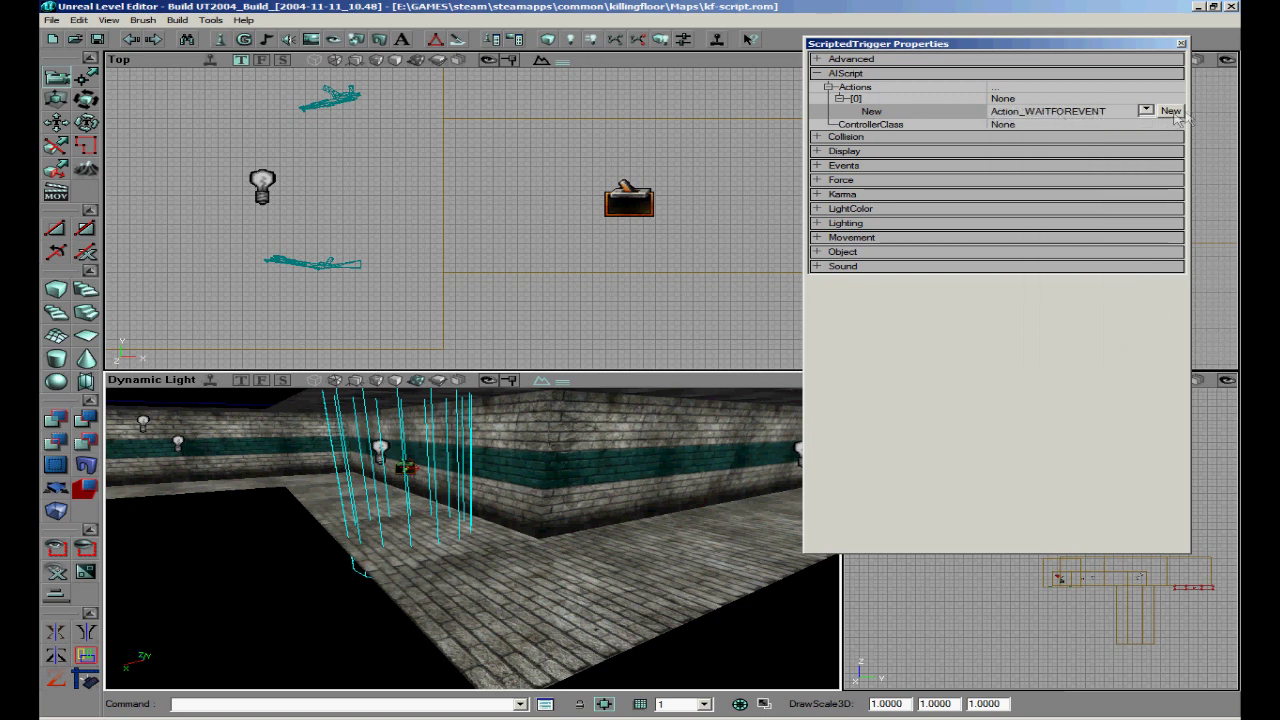
{"action": "left_click", "coordinate": [1170, 111]}
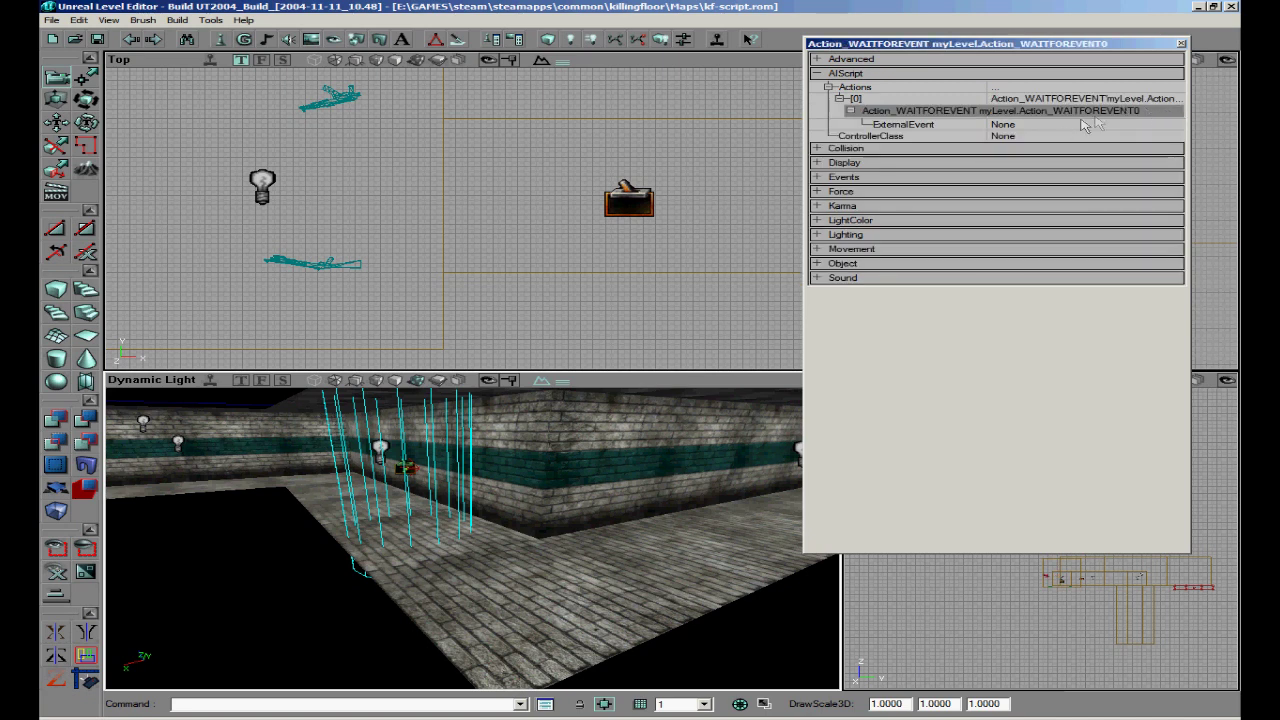
{"action": "left_click", "coordinate": [1030, 125]}
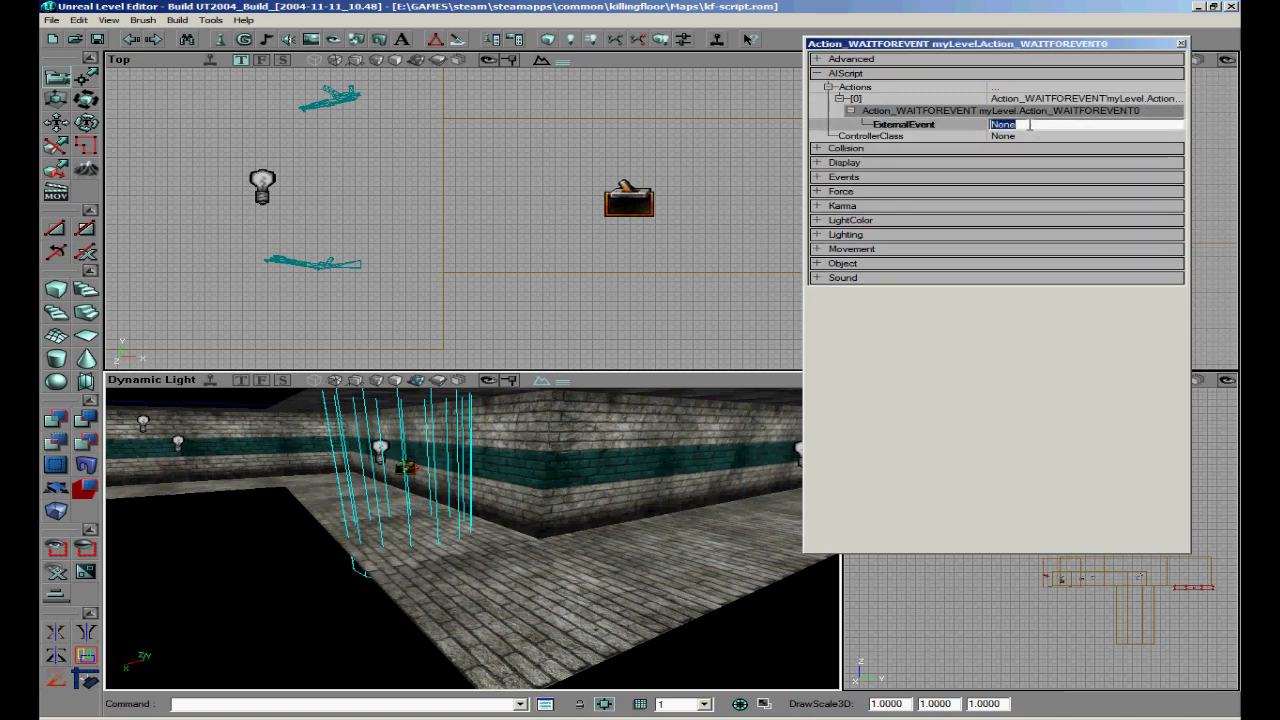
{"action": "type", "text": "start"}
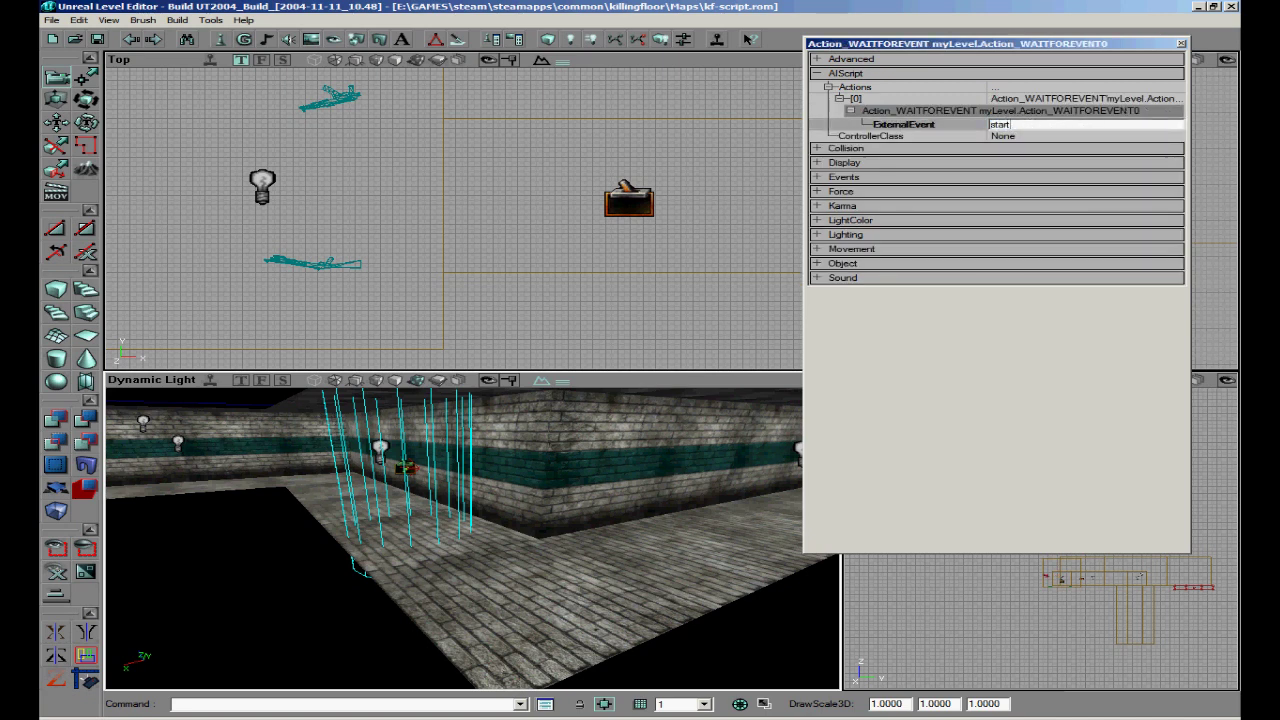
- Add an Action_WAITFORTIMER as the ScriptedTrigger's second action and set its PauseTime to 5
{"action": "double_click", "coordinate": [937, 88]}
{"action": "left_click", "coordinate": [1172, 87]}
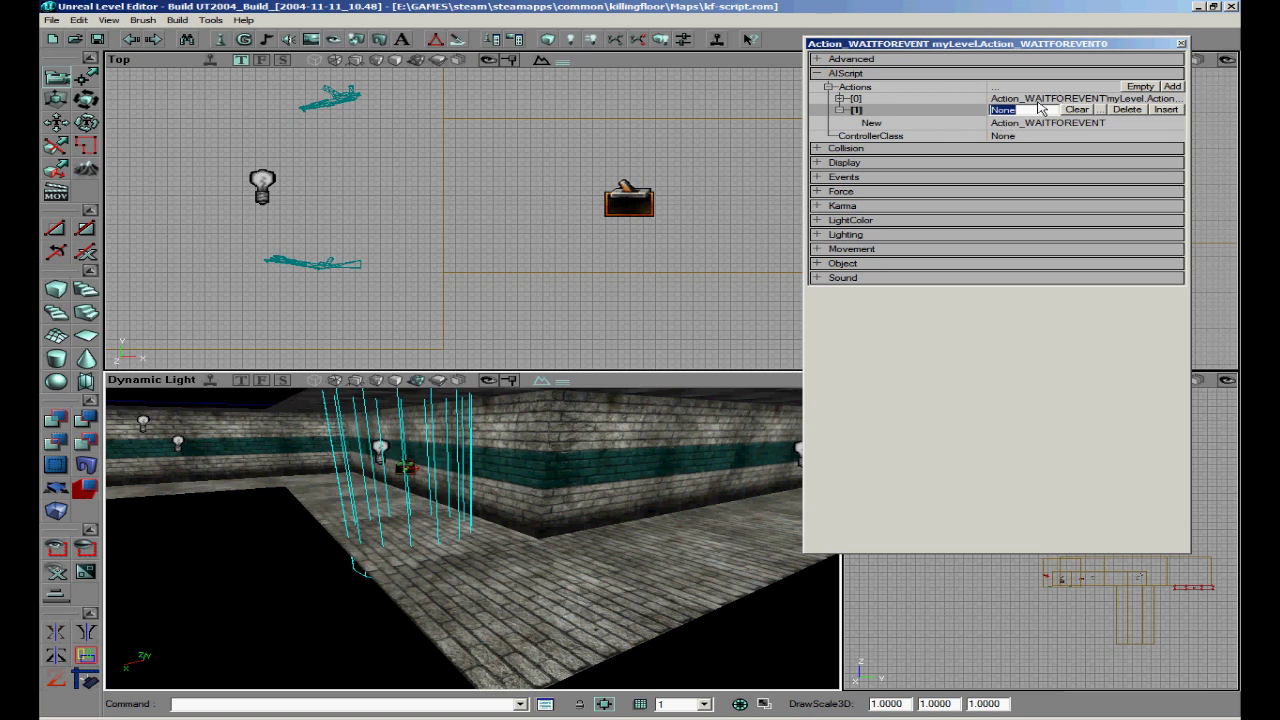
{"action": "left_click", "coordinate": [1154, 124]}
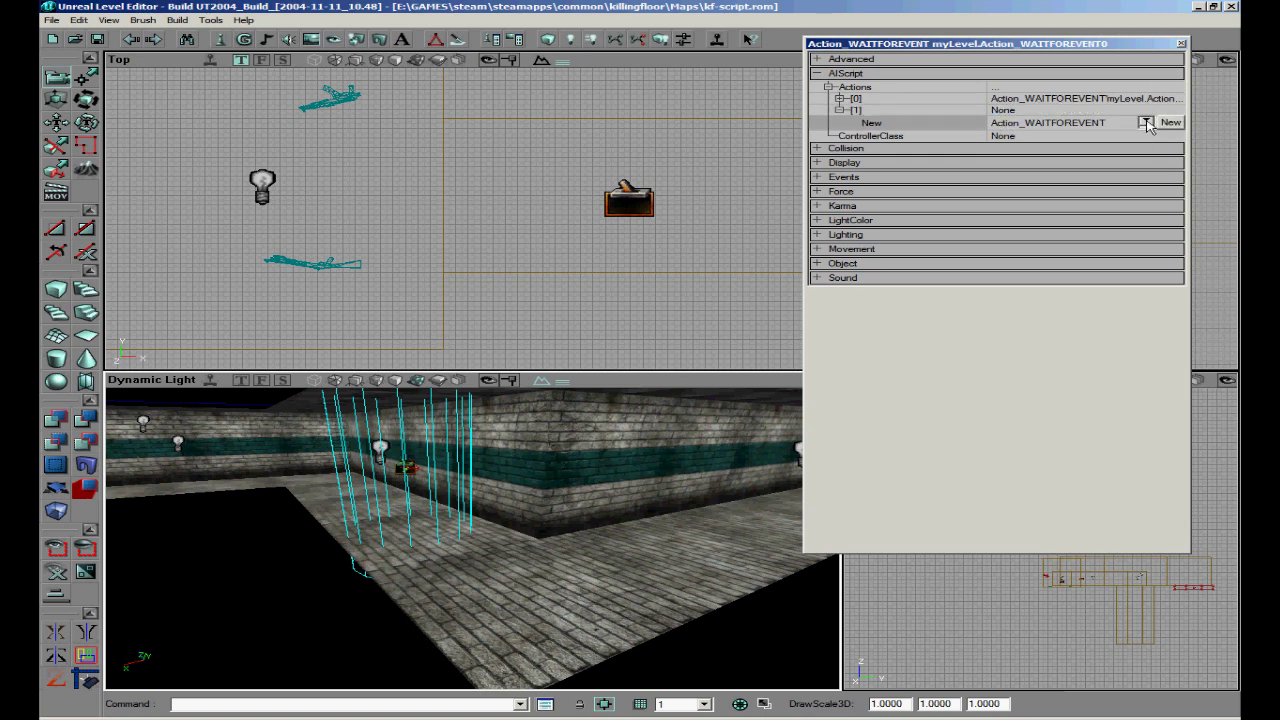
{"action": "left_click", "coordinate": [1146, 122]}
{"action": "left_click", "coordinate": [1060, 363]}
{"action": "left_click", "coordinate": [1170, 122]}
{"action": "left_click", "coordinate": [1034, 136]}
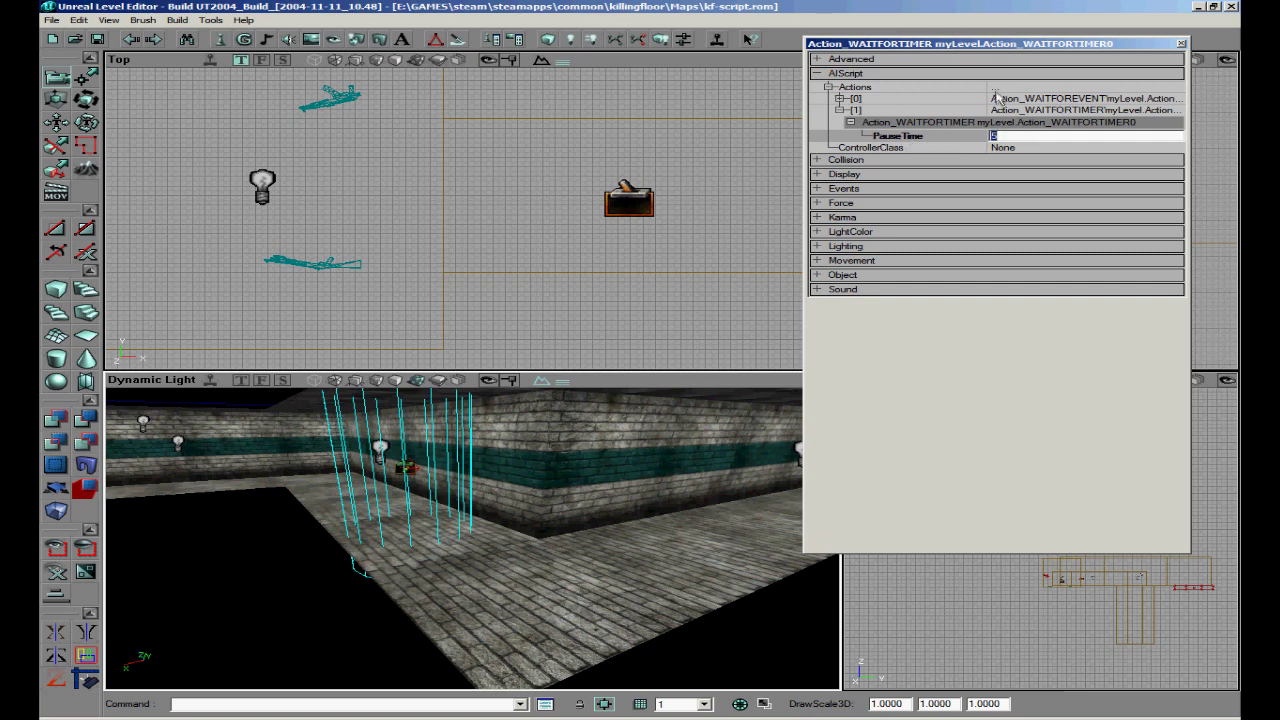
- Add an ACTION_SpawnActor as the ScriptedTrigger's third action
{"action": "left_click", "coordinate": [1166, 88]}
{"action": "left_click", "coordinate": [1171, 87]}
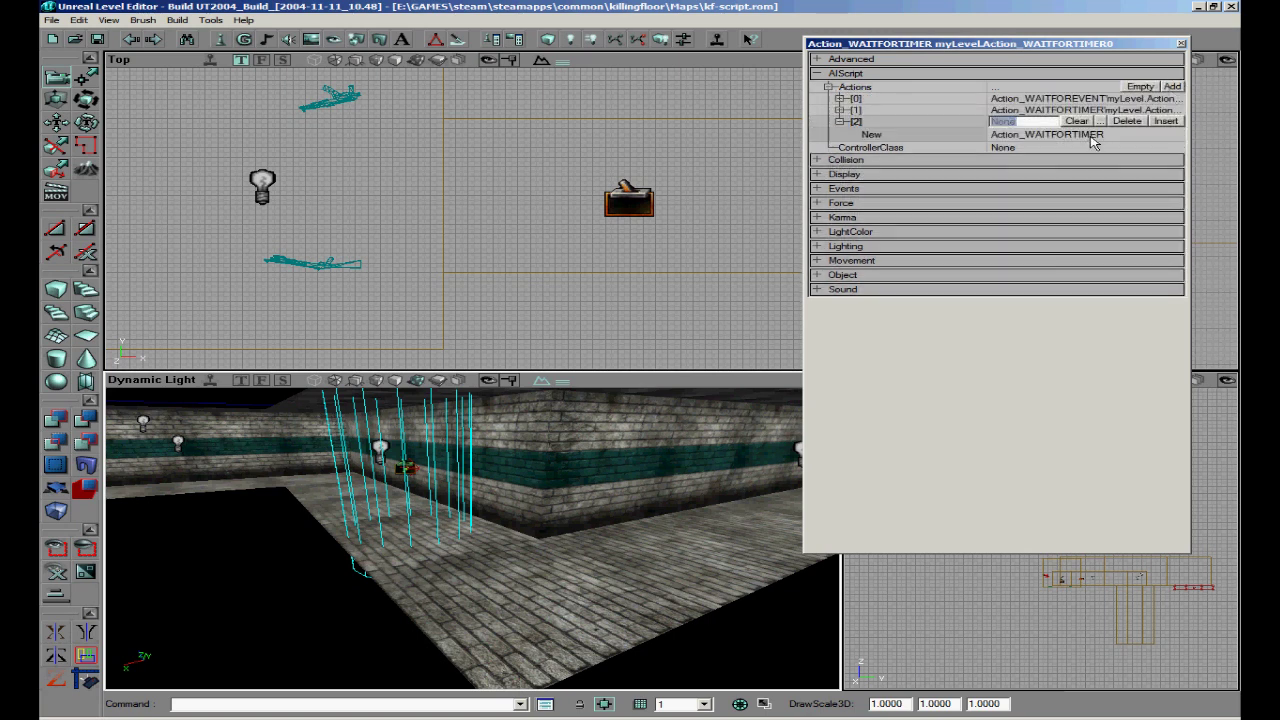
{"action": "left_click", "coordinate": [1092, 137]}
{"action": "left_click", "coordinate": [1146, 133]}
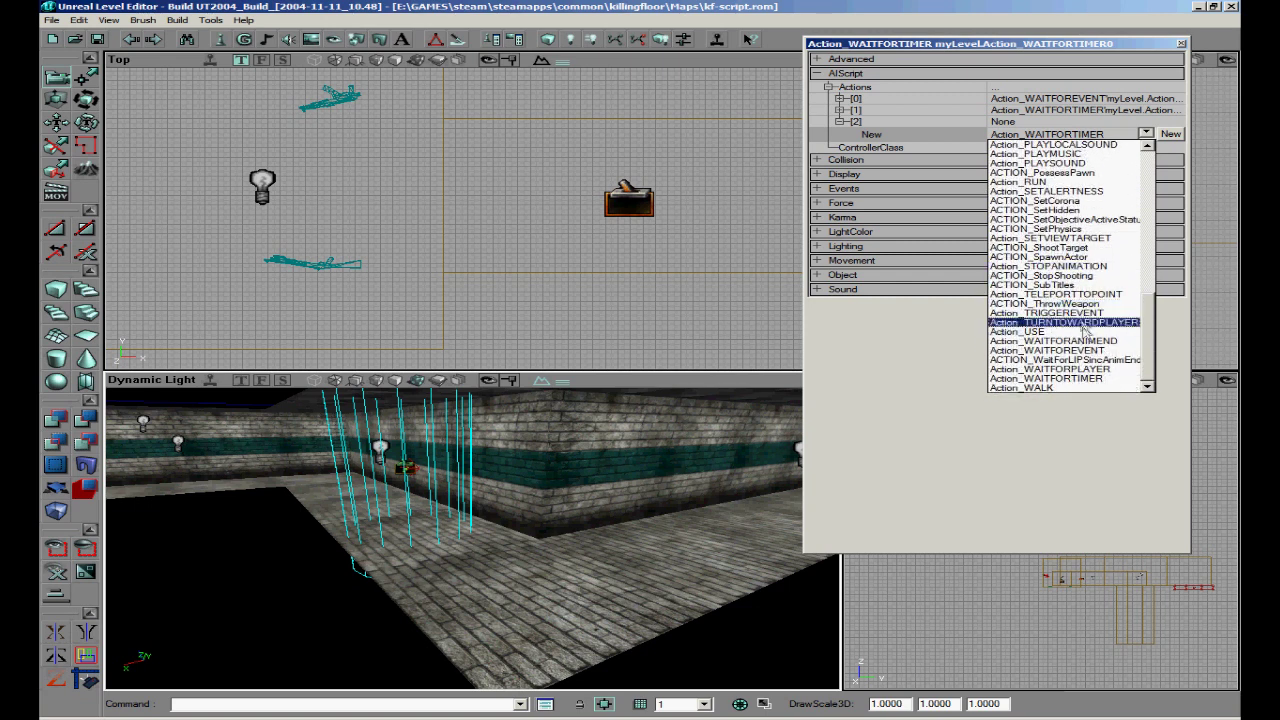
{"action": "left_click", "coordinate": [1063, 257]}
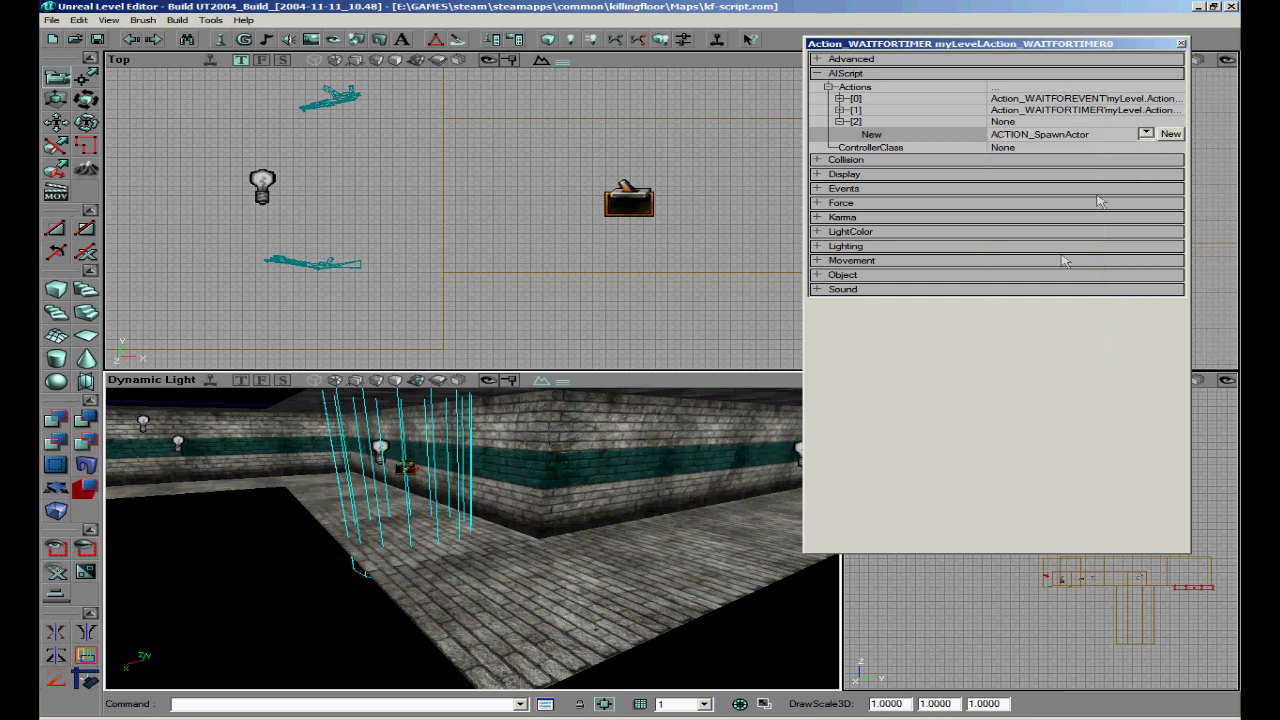
{"action": "left_click", "coordinate": [1170, 134]}
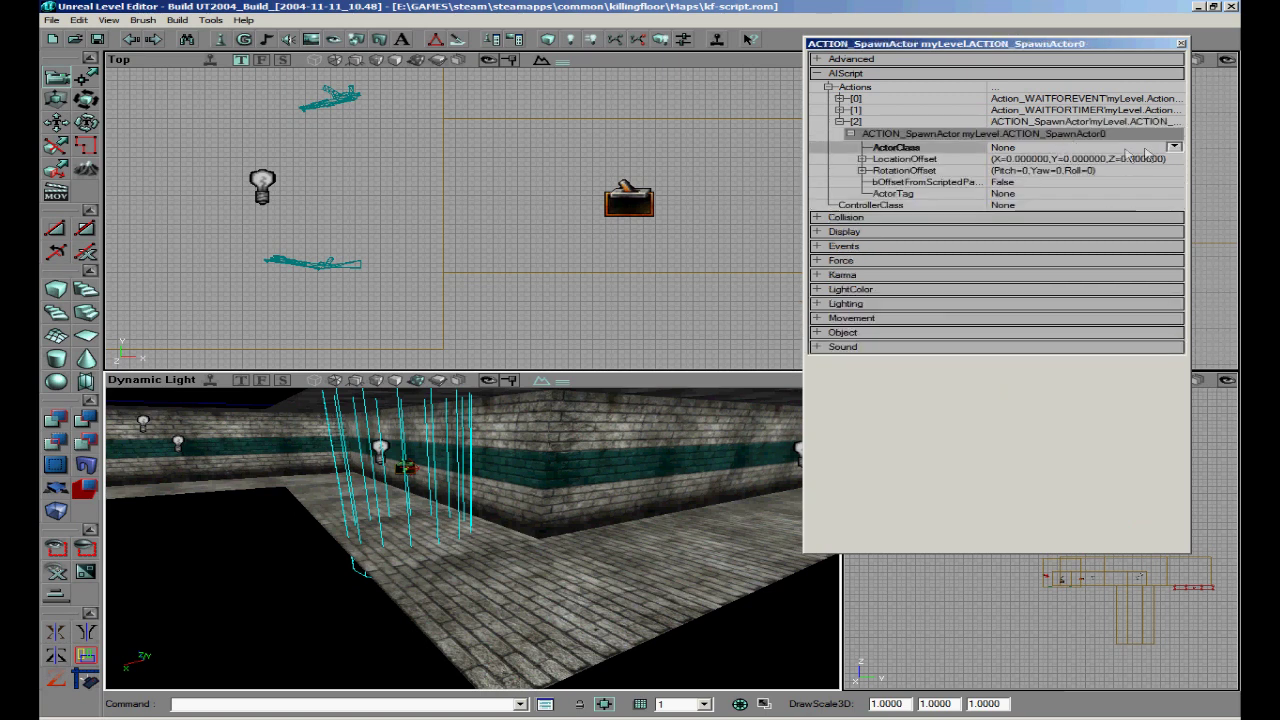
- Set the spawn action's ActorClass to ZombieClot and close the ScriptedTrigger's properties
{"action": "left_click", "coordinate": [1172, 148]}
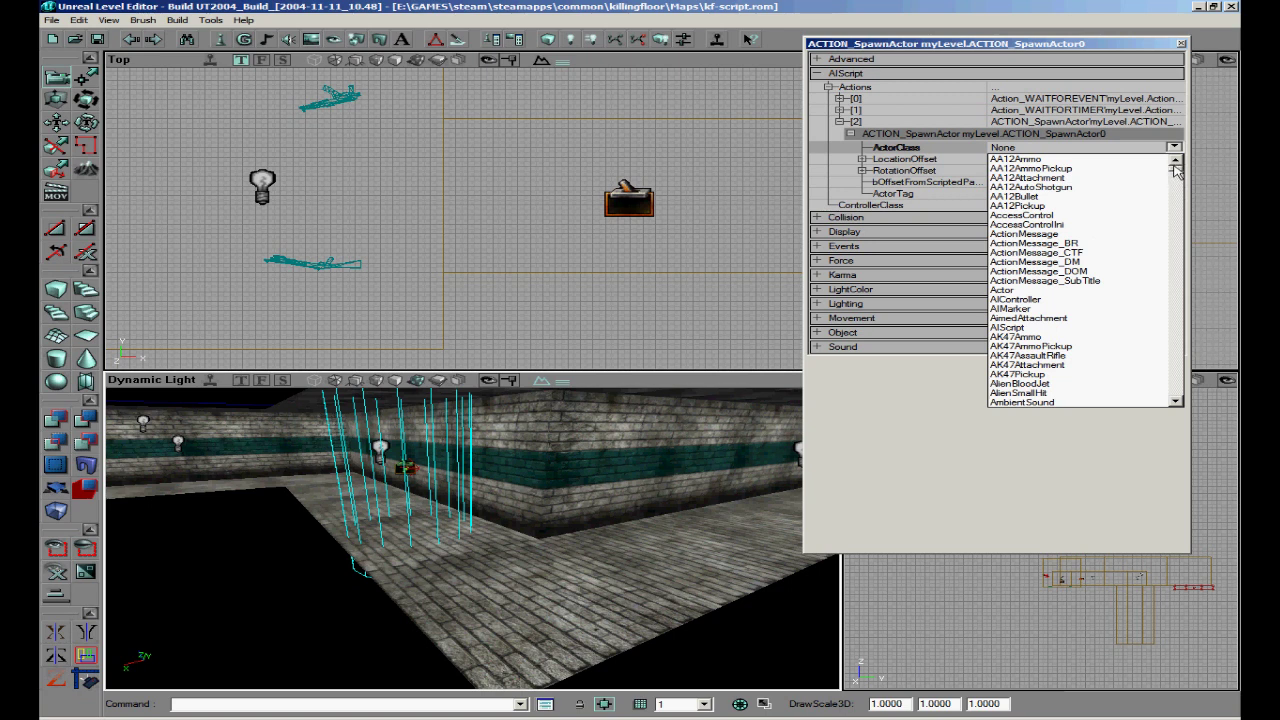
{"action": "left_click_drag", "start_coordinate": [1176, 172], "coordinate": [1183, 422]}
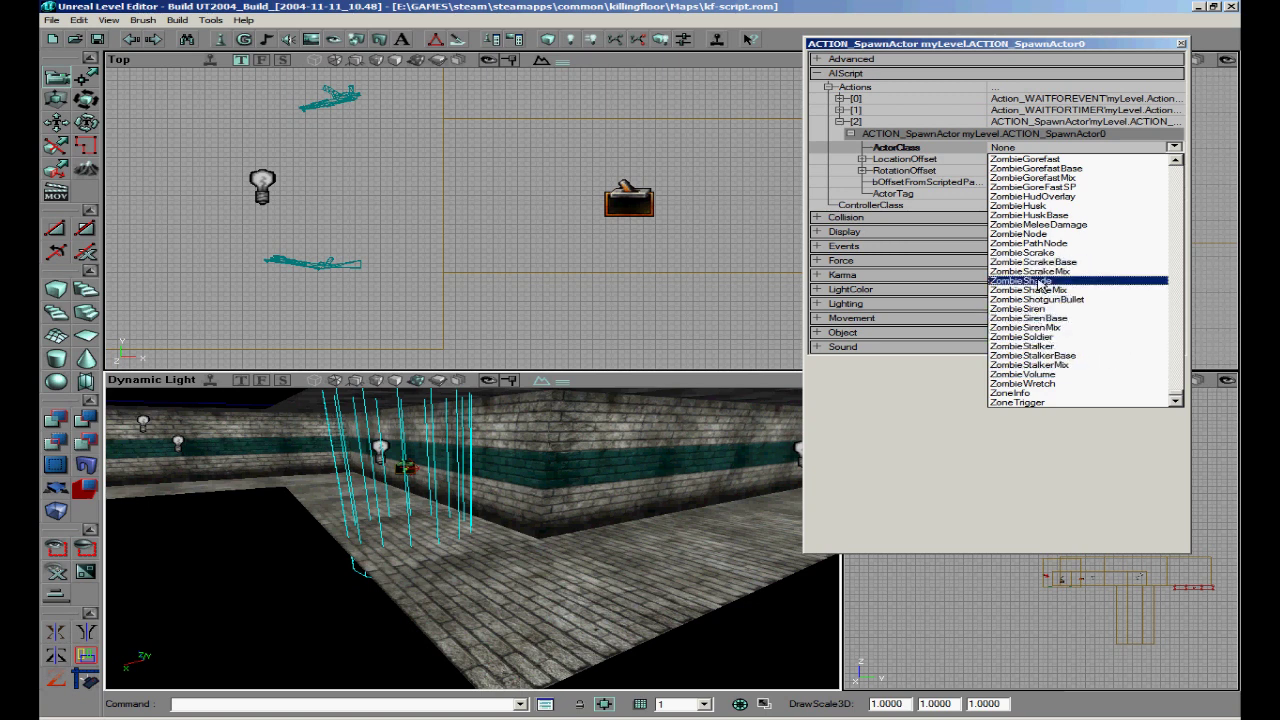
{"action": "scroll", "coordinate": [1043, 327], "scroll_direction": "up", "scroll_amount": 2}
{"action": "scroll", "coordinate": [1043, 310], "scroll_direction": "up", "scroll_amount": 1}
{"action": "scroll", "coordinate": [1042, 229], "scroll_direction": "up", "scroll_amount": 1}
{"action": "scroll", "coordinate": [1043, 229], "scroll_direction": "up", "scroll_amount": 2}
{"action": "left_click", "coordinate": [1044, 184]}
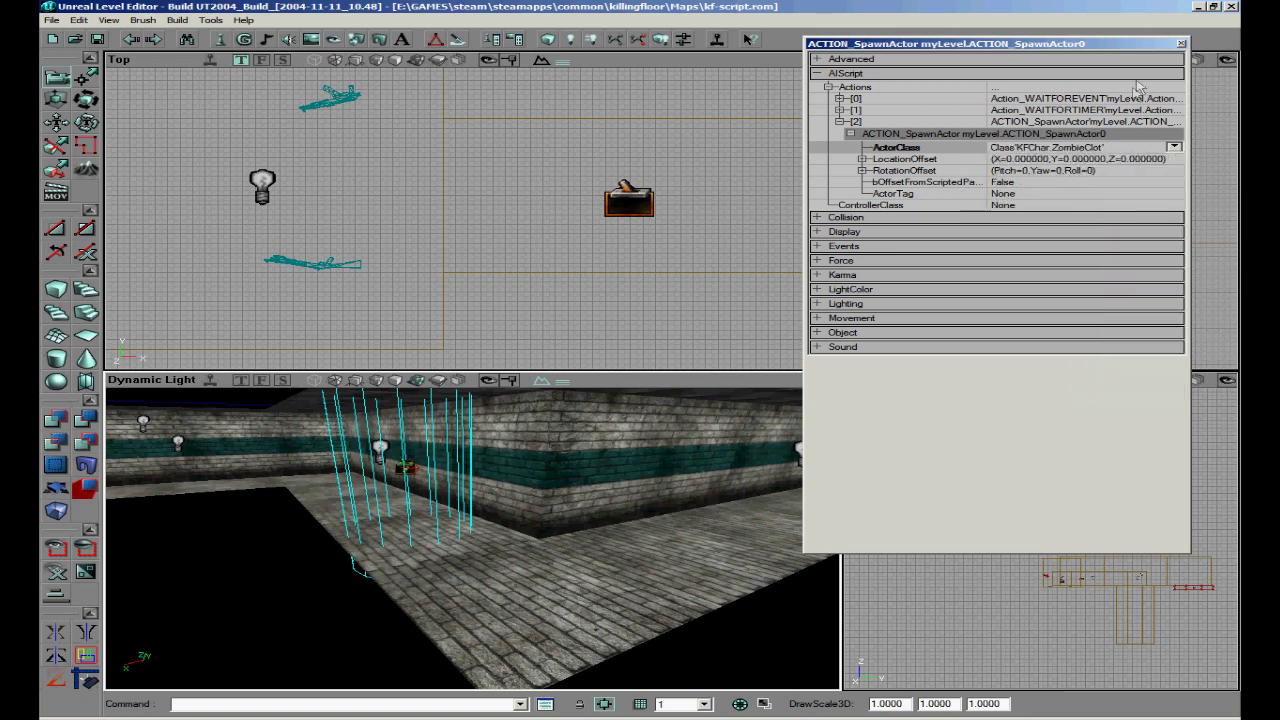
{"action": "left_click", "coordinate": [842, 123]}
{"action": "left_click_drag", "start_coordinate": [585, 450], "coordinate": [585, 410]}
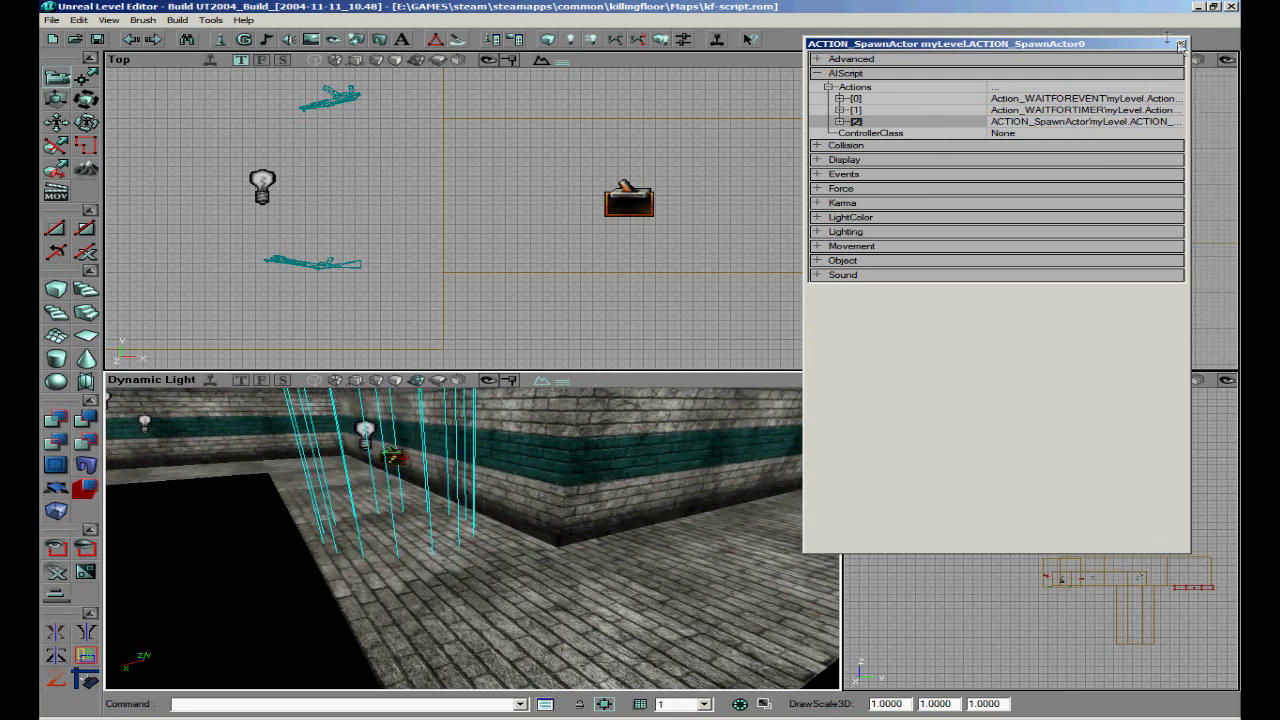
{"action": "left_click", "coordinate": [1181, 45]}
- Duplicate the ScriptedTrigger three times and arrange the four triggers in a two-by-two group in the corridor
{"action": "scroll", "coordinate": [470, 210], "scroll_direction": "down", "scroll_amount": 5}
{"action": "scroll", "coordinate": [472, 218], "scroll_direction": "up", "scroll_amount": 4}
{"action": "left_click_drag", "start_coordinate": [484, 227], "coordinate": [434, 202]}
{"action": "key", "text": "ctrl+w"}
{"action": "left_click_drag", "start_coordinate": [434, 202], "coordinate": [471, 278], "text": "ctrl+shift"}
{"action": "key", "text": "ctrl+w"}
{"action": "key", "text": "ctrl+w"}
{"action": "left_click_drag", "start_coordinate": [472, 218], "coordinate": [410, 221], "text": "ctrl+shift"}
- Add a path node on the corridor floor near the ScriptedTriggers and place duplicates of it along the corridor
{"action": "left_click_drag", "start_coordinate": [519, 488], "coordinate": [589, 500]}
{"action": "right_click", "coordinate": [589, 608]}
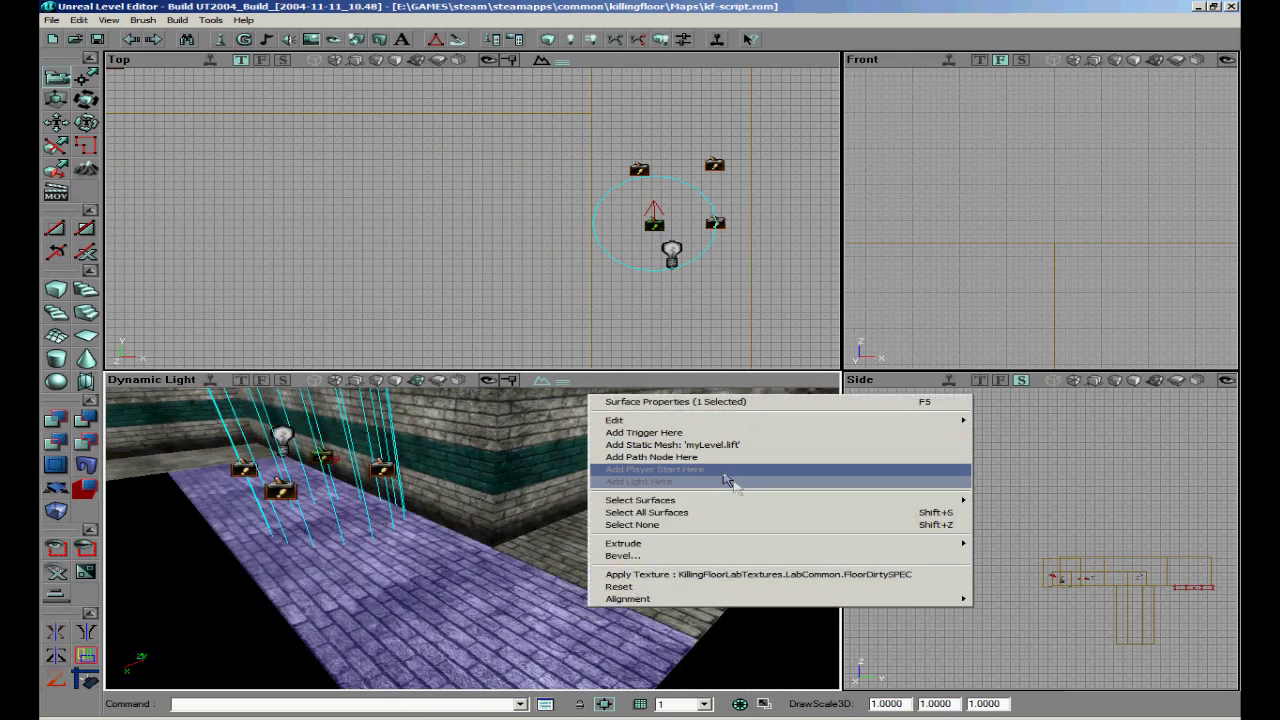
{"action": "left_click", "coordinate": [709, 457]}
{"action": "scroll", "coordinate": [472, 218], "scroll_direction": "down", "scroll_amount": 4}
{"action": "left_click_drag", "start_coordinate": [472, 218], "coordinate": [353, 218], "text": "ctrl+shift"}
{"action": "key", "text": "ctrl+w"}
{"action": "key", "text": "ctrl+w"}
{"action": "key", "text": "ctrl+w"}
{"action": "left_click_drag", "start_coordinate": [472, 218], "coordinate": [596, 218], "text": "ctrl+shift"}
- Distribute further path node copies through the remaining corridors and around the large octagonal room
{"action": "left_click", "coordinate": [398, 129]}
{"action": "left_click_drag", "start_coordinate": [398, 129], "coordinate": [398, 174], "text": "ctrl+shift"}
{"action": "left_click", "coordinate": [525, 130]}
{"action": "key", "text": "ctrl+w"}
{"action": "left_click_drag", "start_coordinate": [525, 130], "coordinate": [633, 130], "text": "ctrl+shift"}
{"action": "left_click_drag", "start_coordinate": [475, 218], "coordinate": [703, 227], "text": "ctrl+shift"}
{"action": "key", "text": "ctrl+w"}
{"action": "key", "text": "ctrl+w"}
{"action": "left_click_drag", "start_coordinate": [472, 218], "coordinate": [695, 335], "text": "ctrl+shift"}
{"action": "scroll", "coordinate": [472, 218], "scroll_direction": "down", "scroll_amount": 3}
- Show the path connections in the Top viewport to check the node network, and hide them again
{"action": "right_click", "coordinate": [611, 59]}
{"action": "mouse_move", "coordinate": [660, 91]}
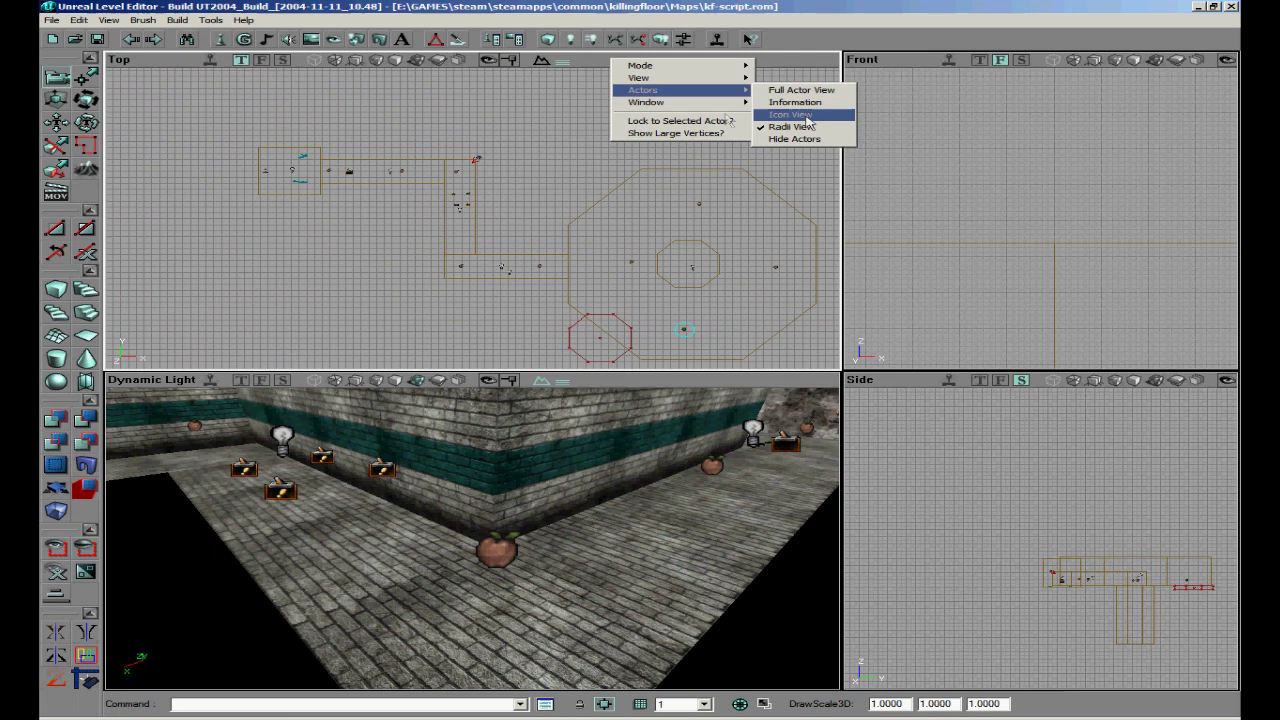
{"action": "left_click", "coordinate": [830, 168]}
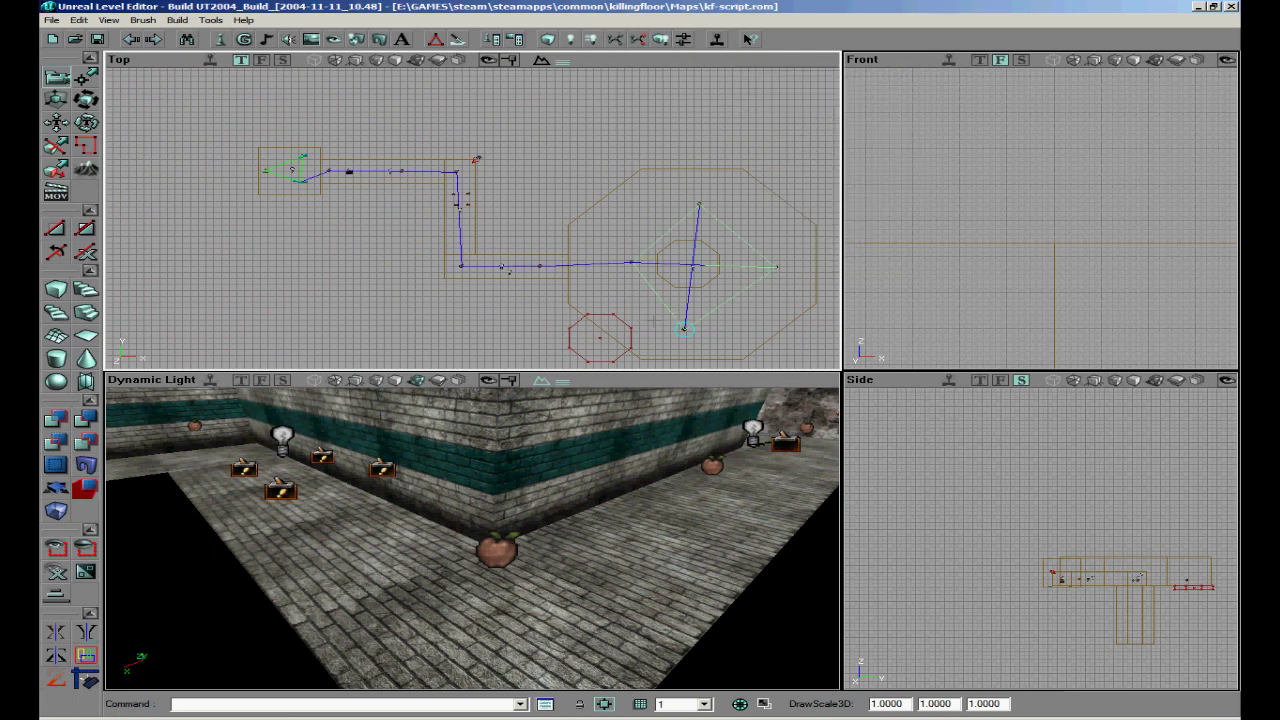
{"action": "right_click", "coordinate": [598, 63]}
{"action": "left_click", "coordinate": [800, 162]}
{"action": "left_click", "coordinate": [528, 578]}
{"action": "mouse_move", "coordinate": [528, 578]}
{"action": "left_mouse_down"}
{"action": "mouse_move", "coordinate": [509, 547]}
{"action": "mouse_move", "coordinate": [471, 538]}
{"action": "left_mouse_up"}
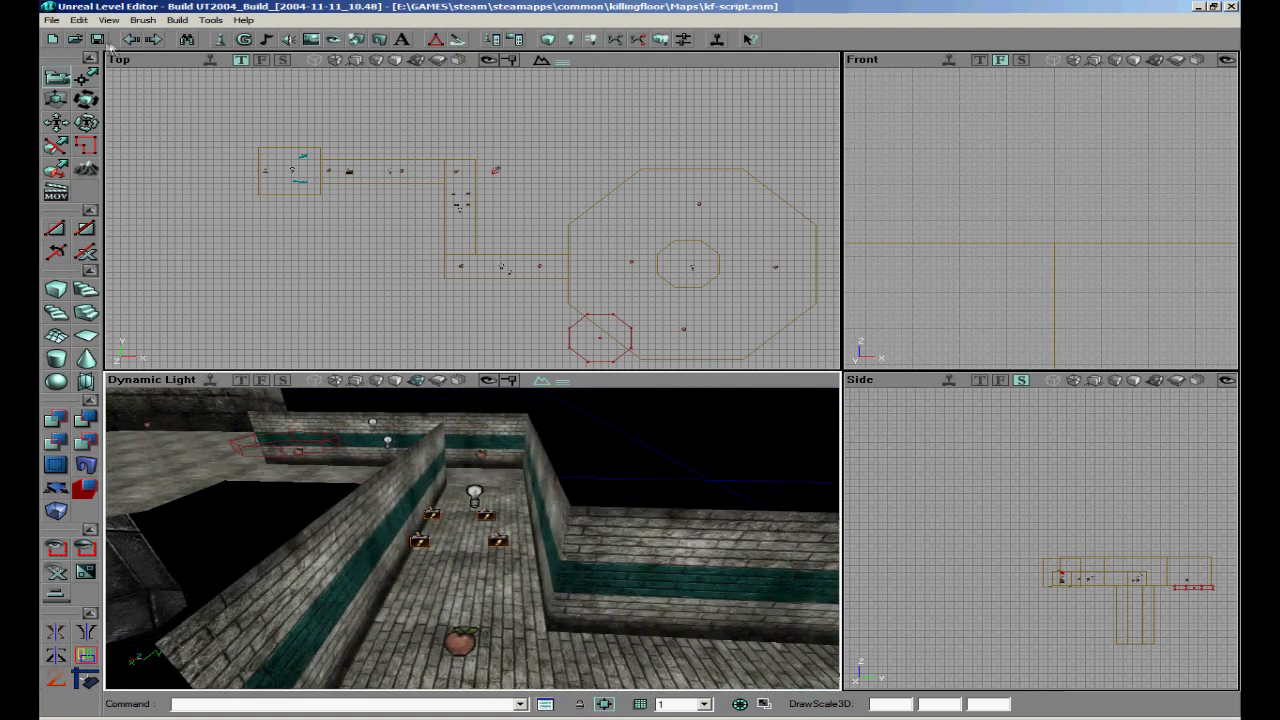
- Launch the level in Killing Floor for a playtest and collect the AK47 and the Shotgun in the starting room
{"action": "left_click", "coordinate": [182, 20]}
{"action": "left_click", "coordinate": [180, 130]}
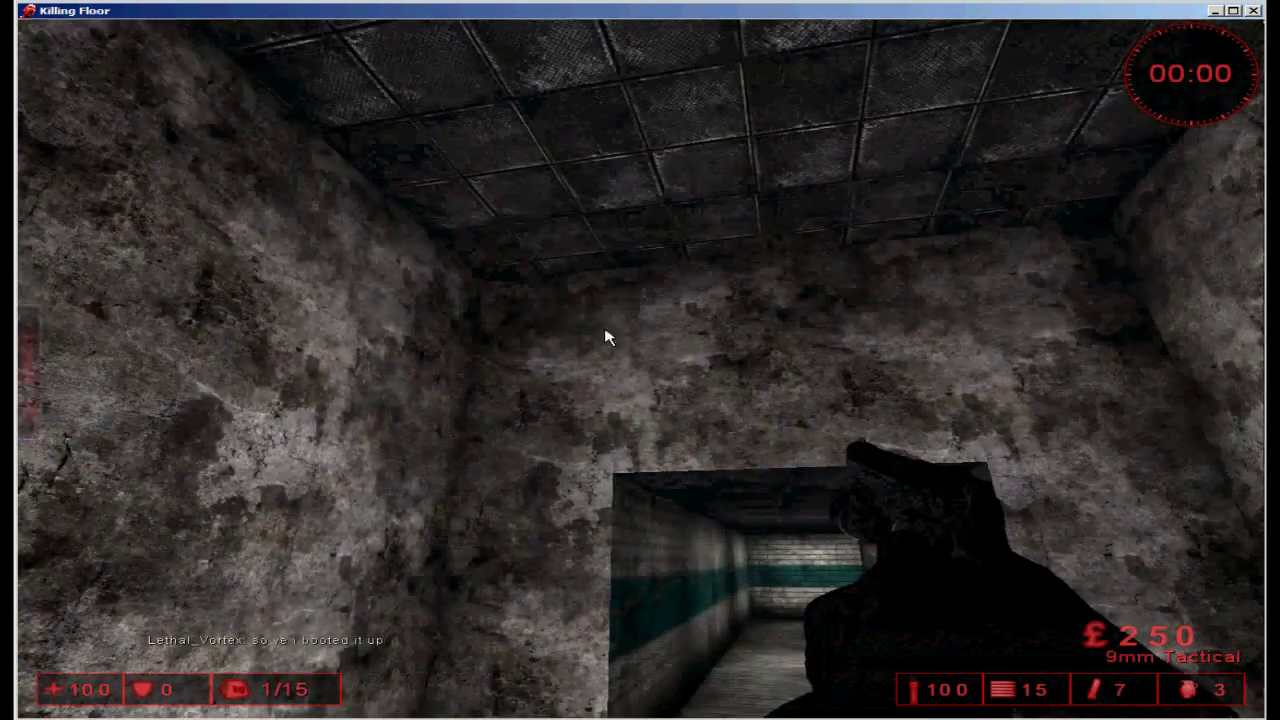
{"action": "key", "text": "w"}
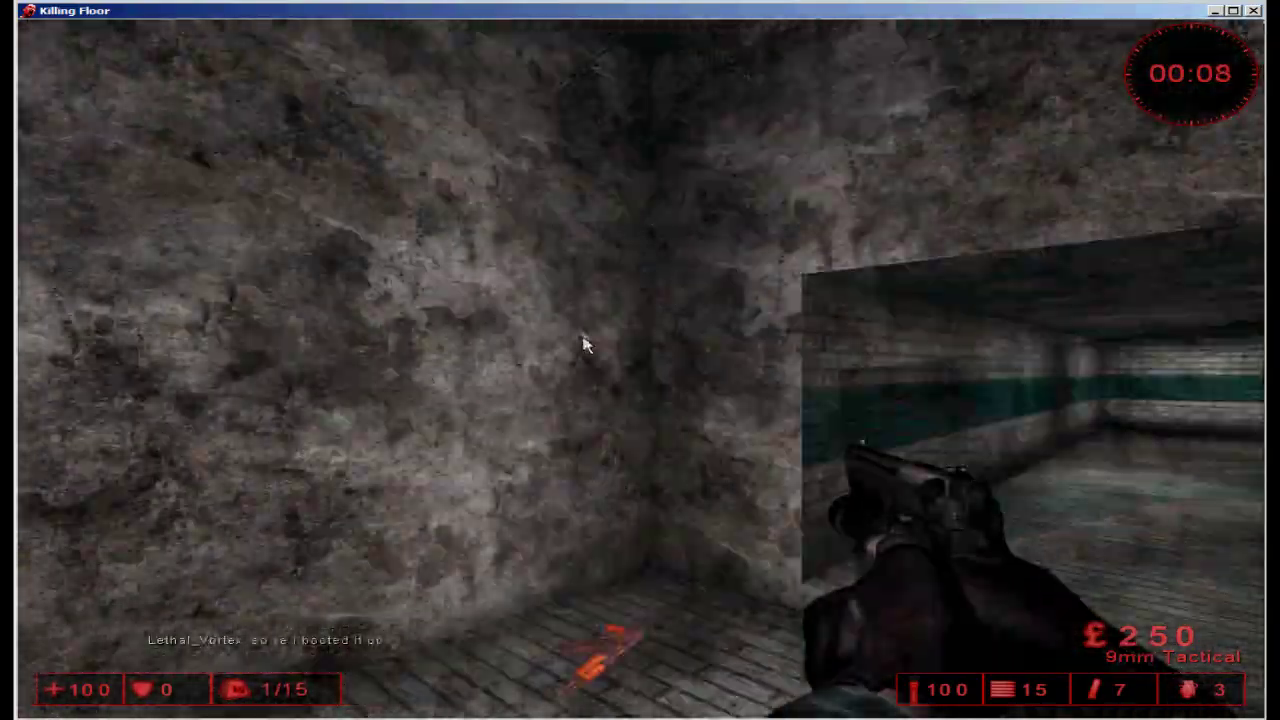
{"action": "key", "text": "d"}
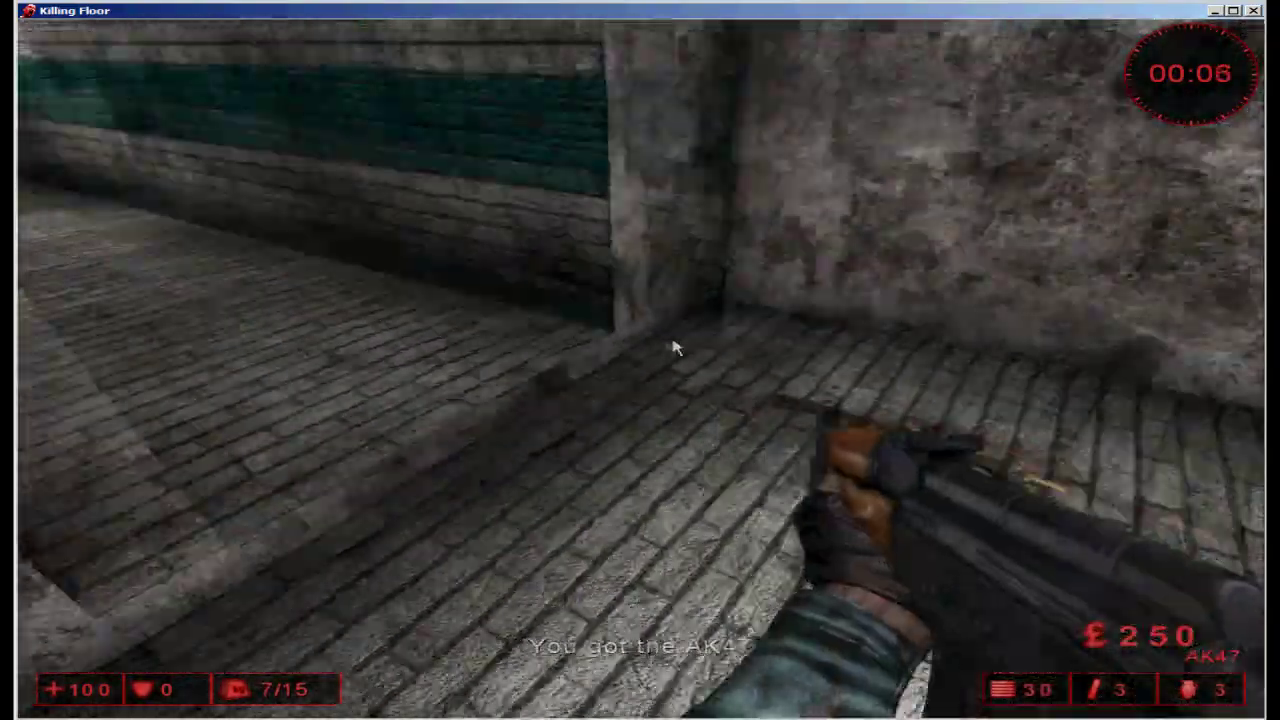
{"action": "key", "text": "w"}
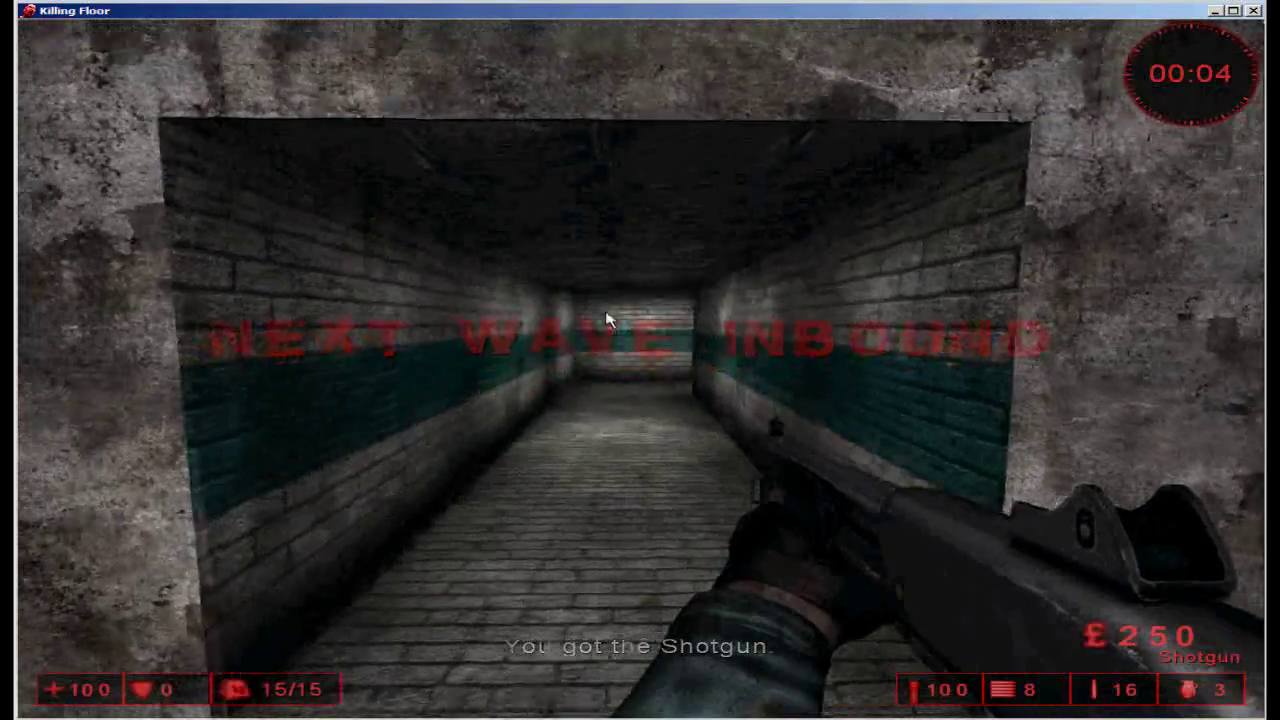
- Advance down the first corridor to set off the scripted spawn and shoot at the Clots with the Shotgun
{"action": "key", "text": "w"}
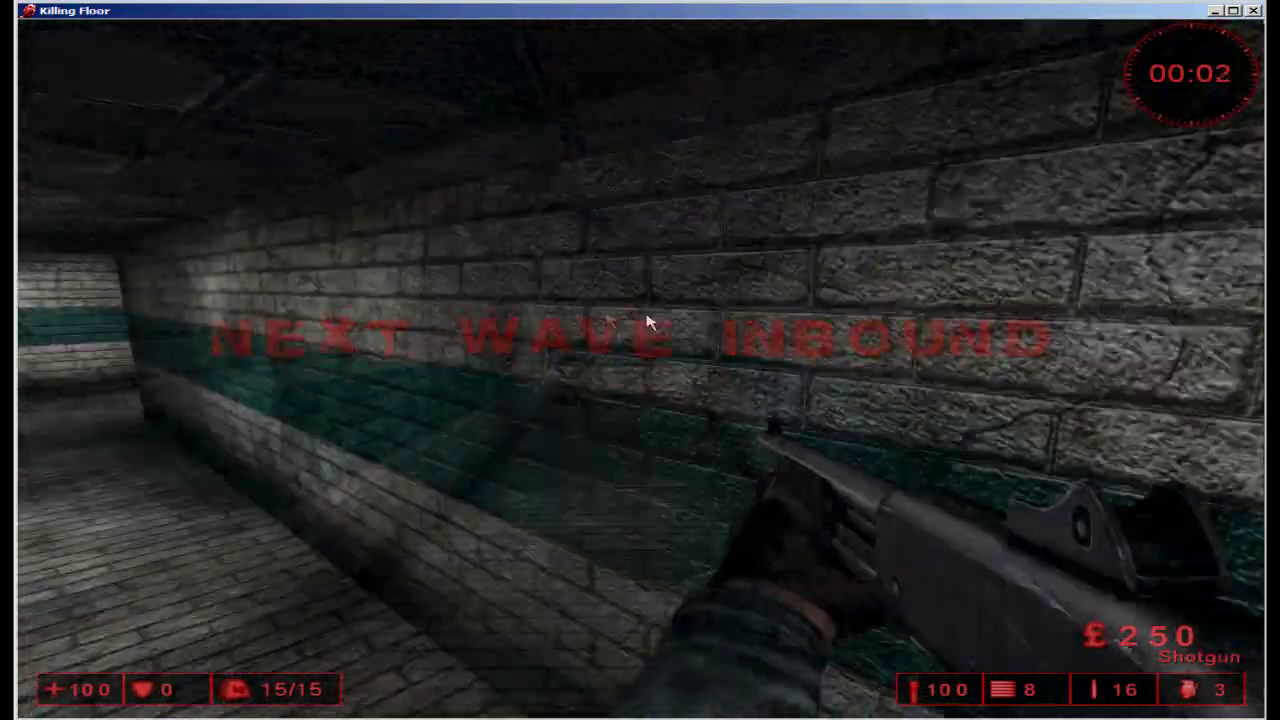
{"action": "key", "text": "w"}
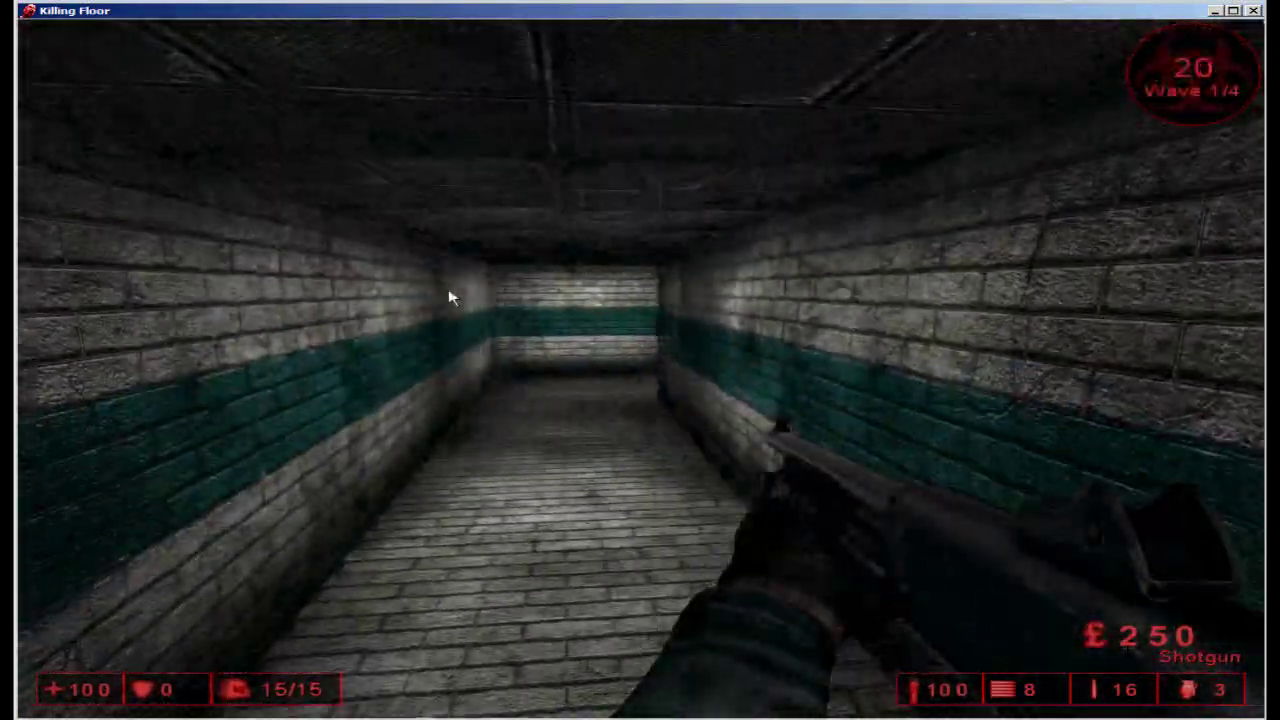
{"action": "key", "text": "w"}
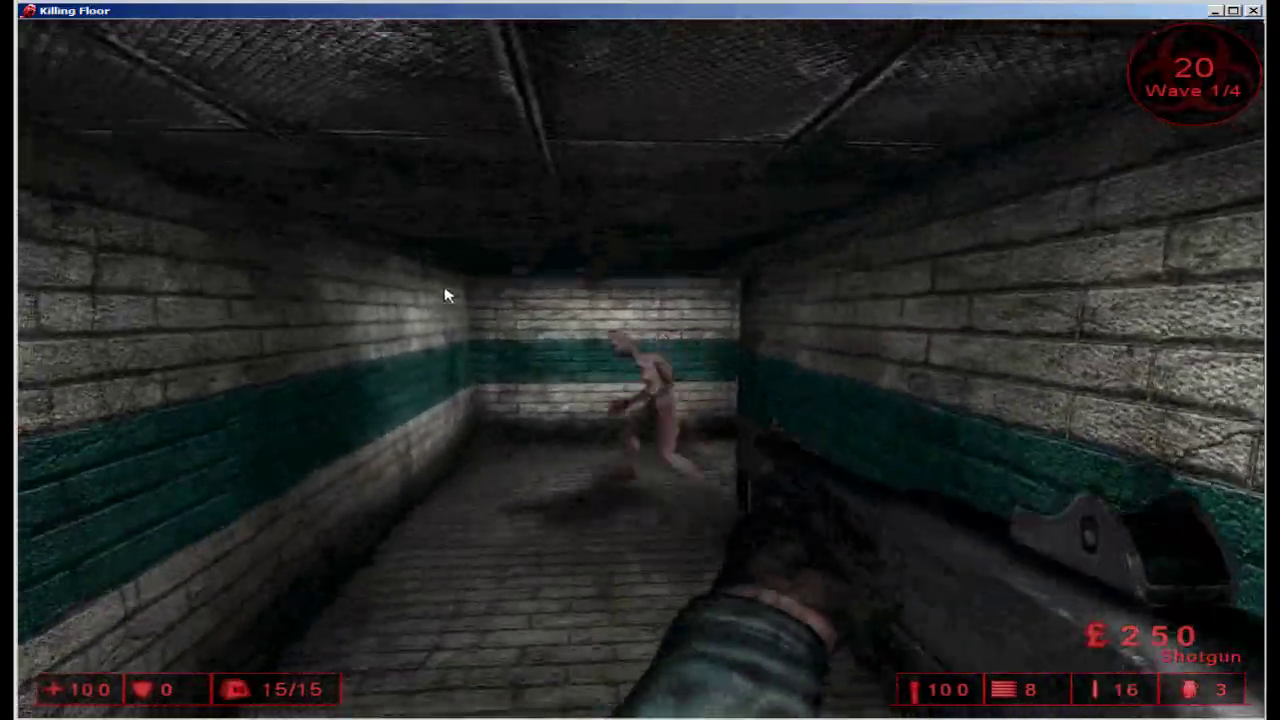
{"action": "left_click", "coordinate": [440, 298]}
{"action": "left_click", "coordinate": [437, 301]}
{"action": "left_click", "coordinate": [435, 304]}
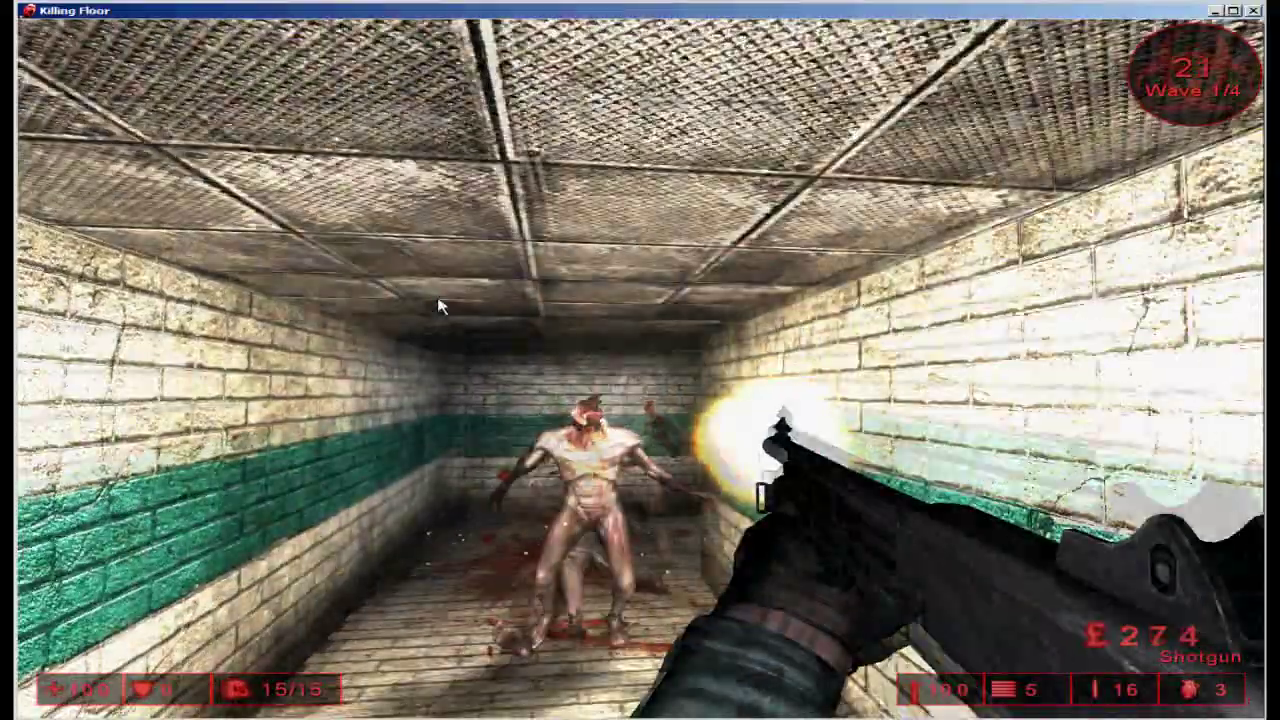
- Shoot the Clot beyond the corridor corner and reload the Shotgun
{"action": "key", "text": "w"}
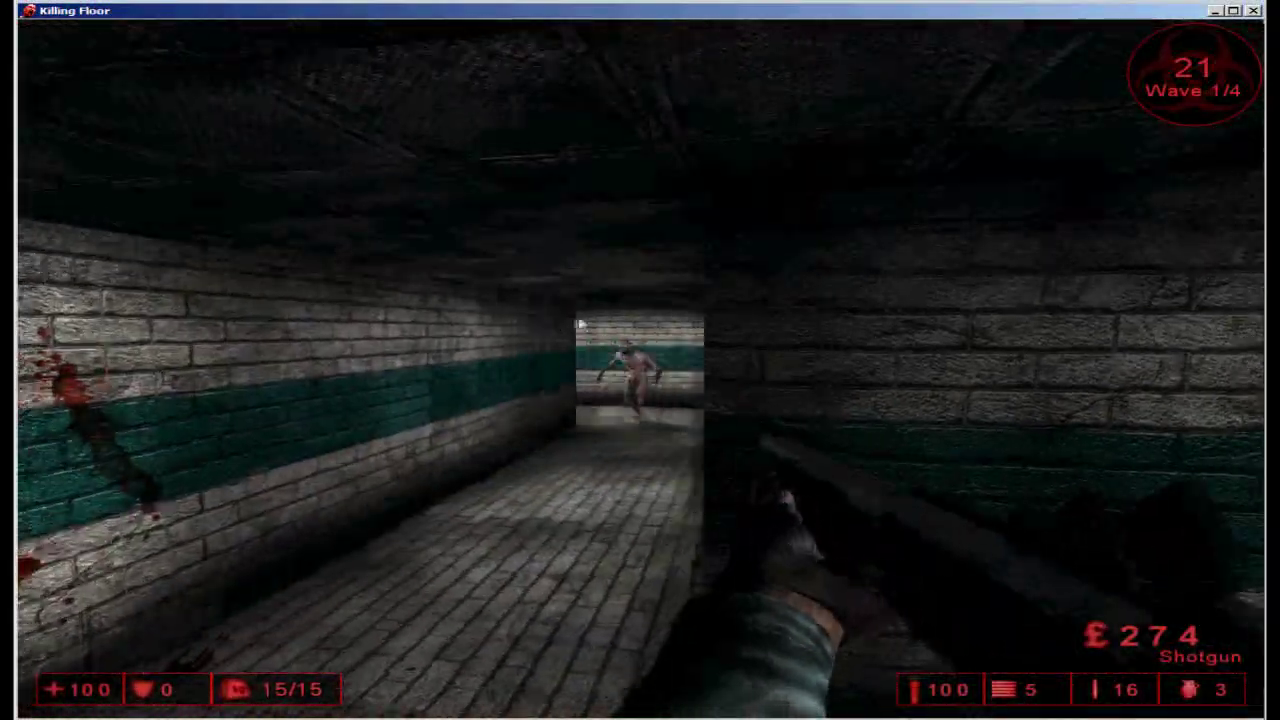
{"action": "left_click", "coordinate": [580, 331]}
{"action": "left_click", "coordinate": [580, 334]}
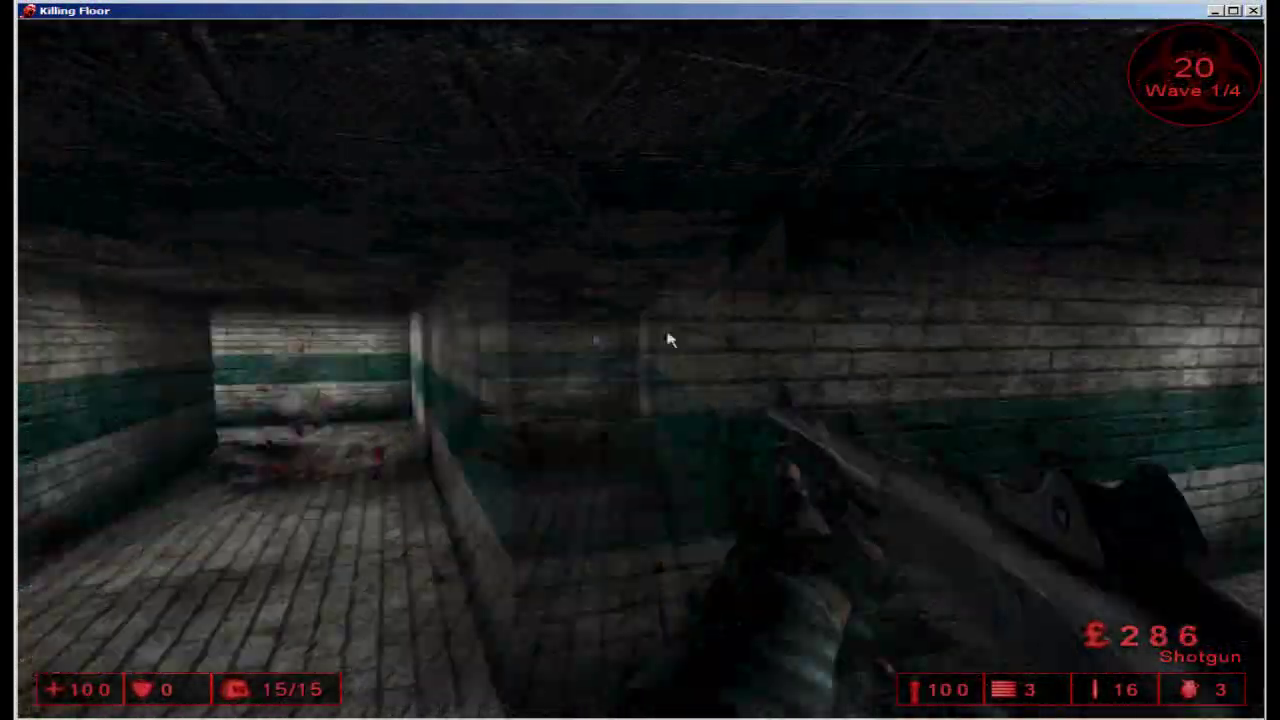
{"action": "key", "text": "r"}
{"action": "key", "text": "r"}
{"action": "key", "text": "w"}
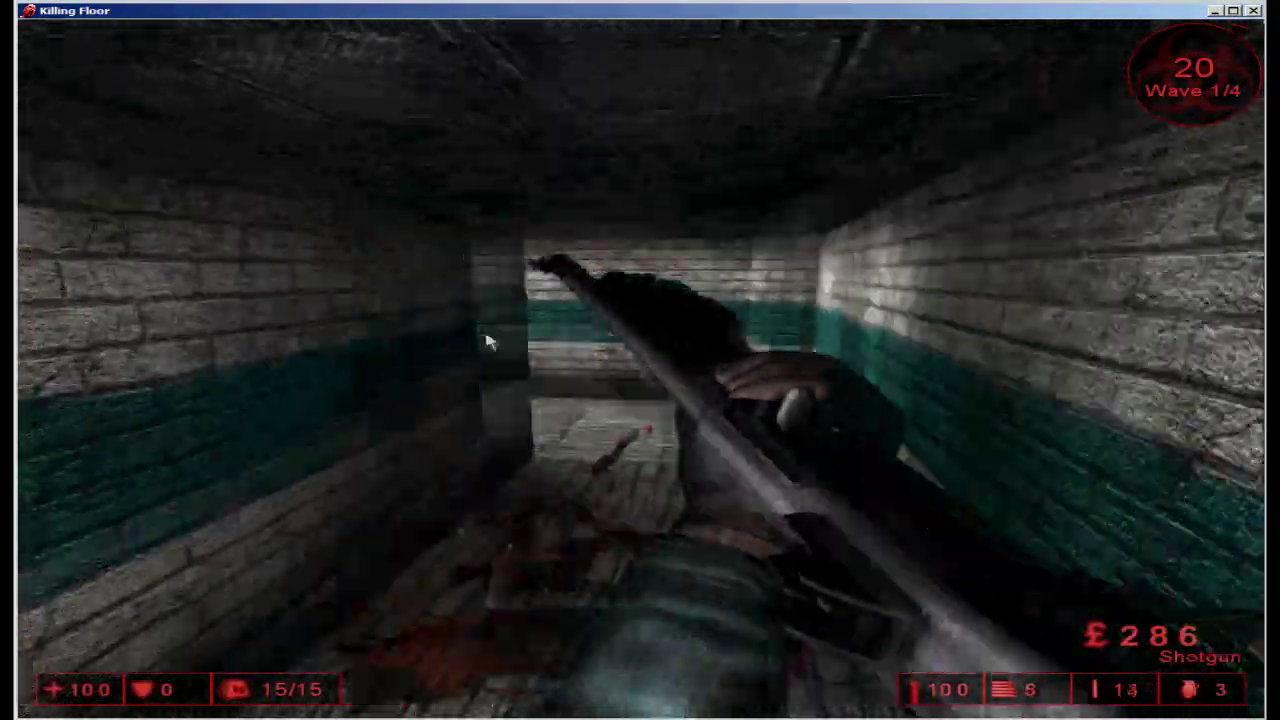
- Switch to the AK47 and examine the octagonal room and the corridors for further spawned enemies
{"action": "key", "text": "w"}
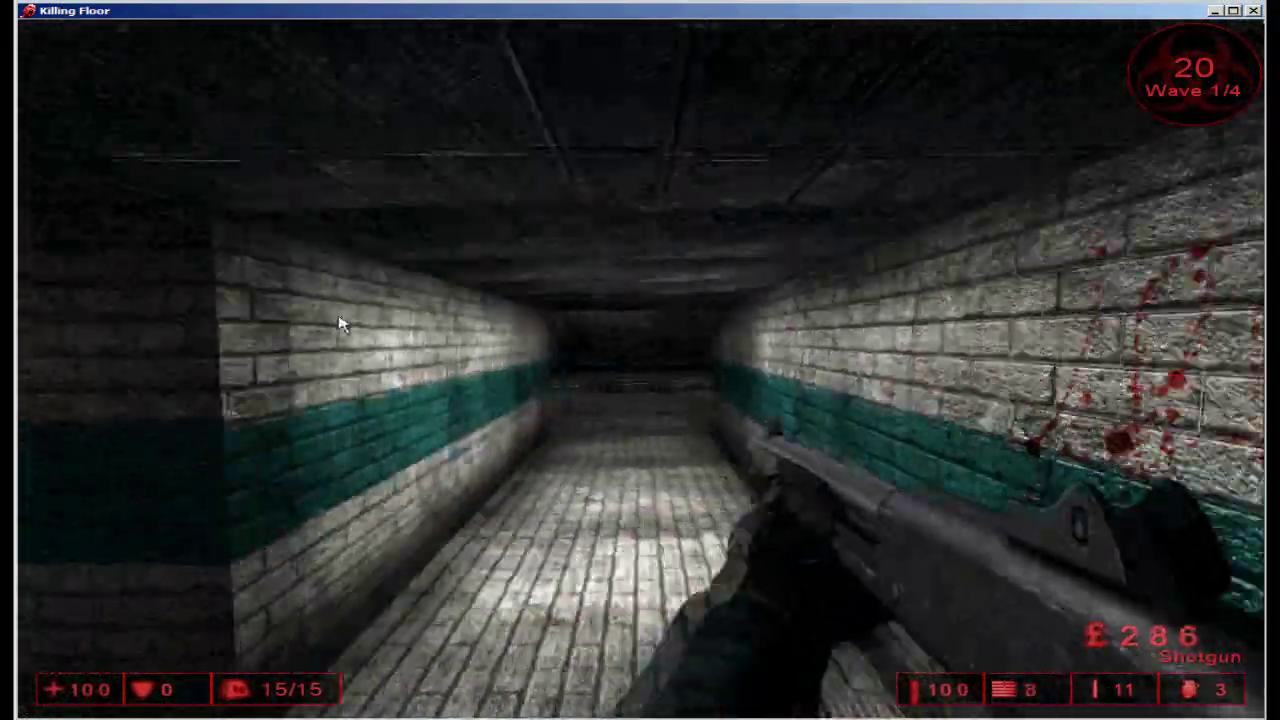
{"action": "key", "text": "3"}
{"action": "key", "text": "w"}
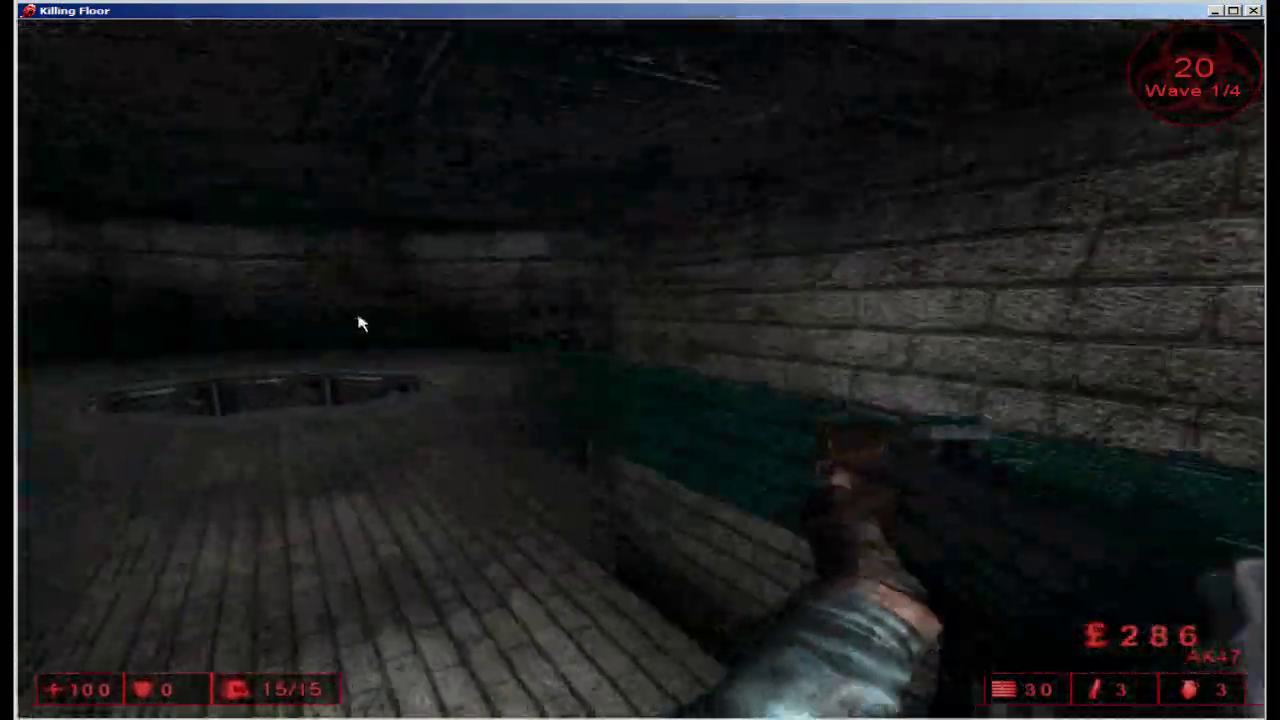
{"action": "key", "text": "w"}
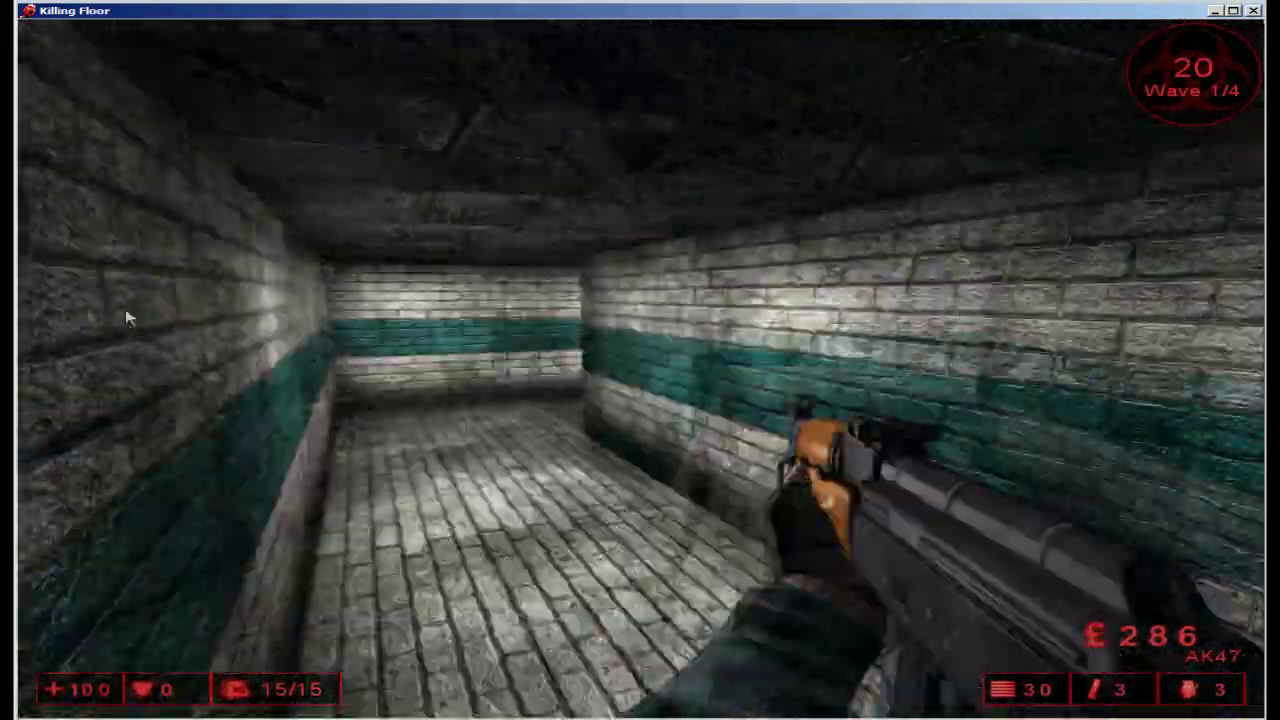
{"action": "key", "text": "w"}
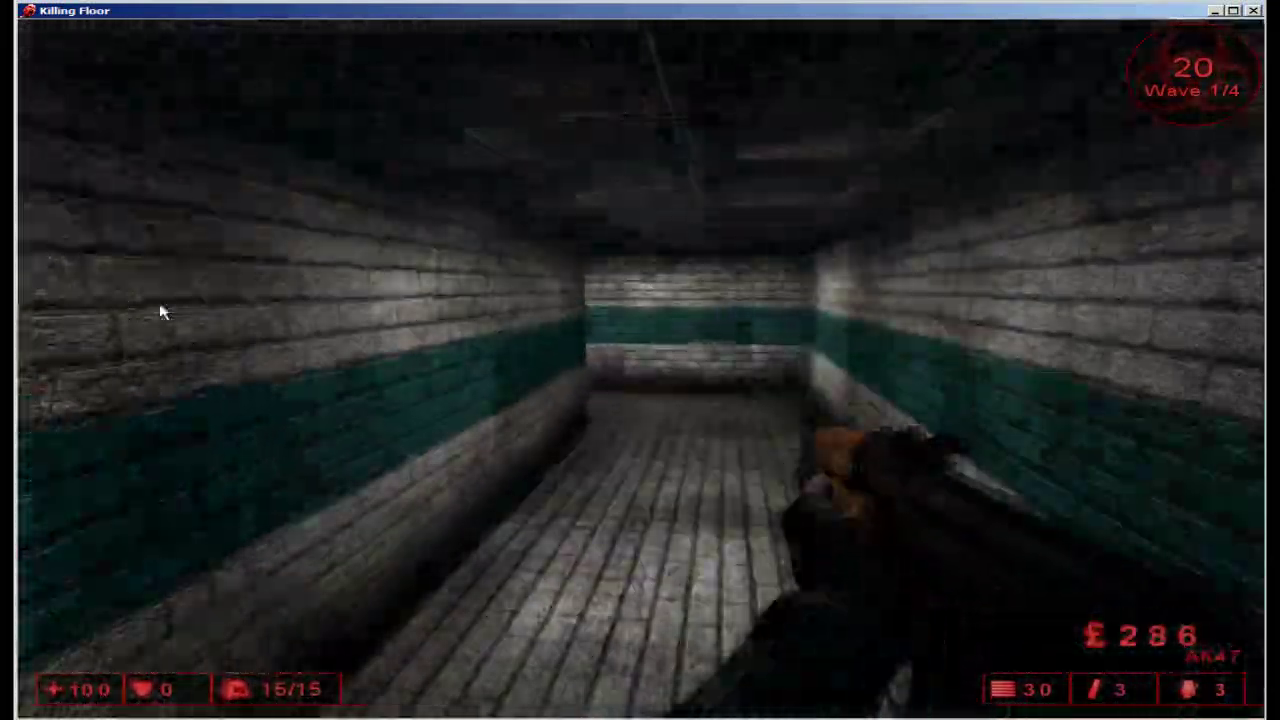
{"action": "key", "text": "w"}
{"action": "left_click", "coordinate": [160, 312]}
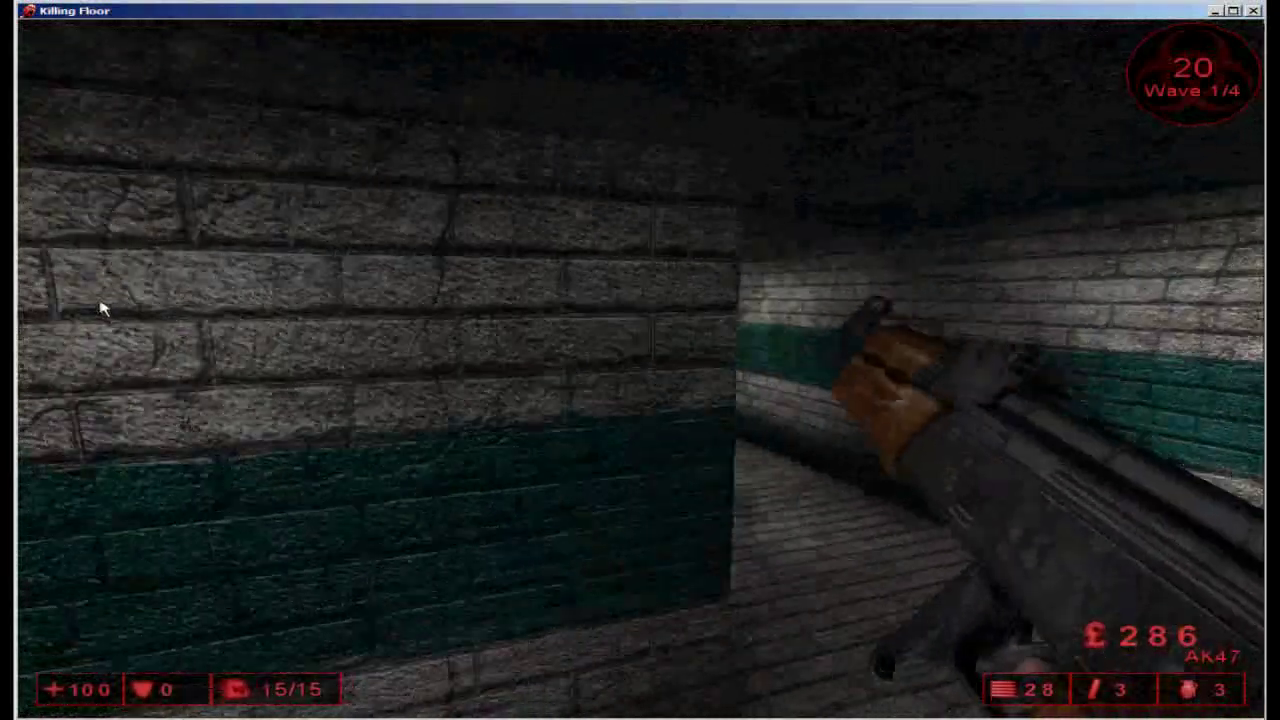
{"action": "key", "text": "r"}
{"action": "key", "text": "w"}
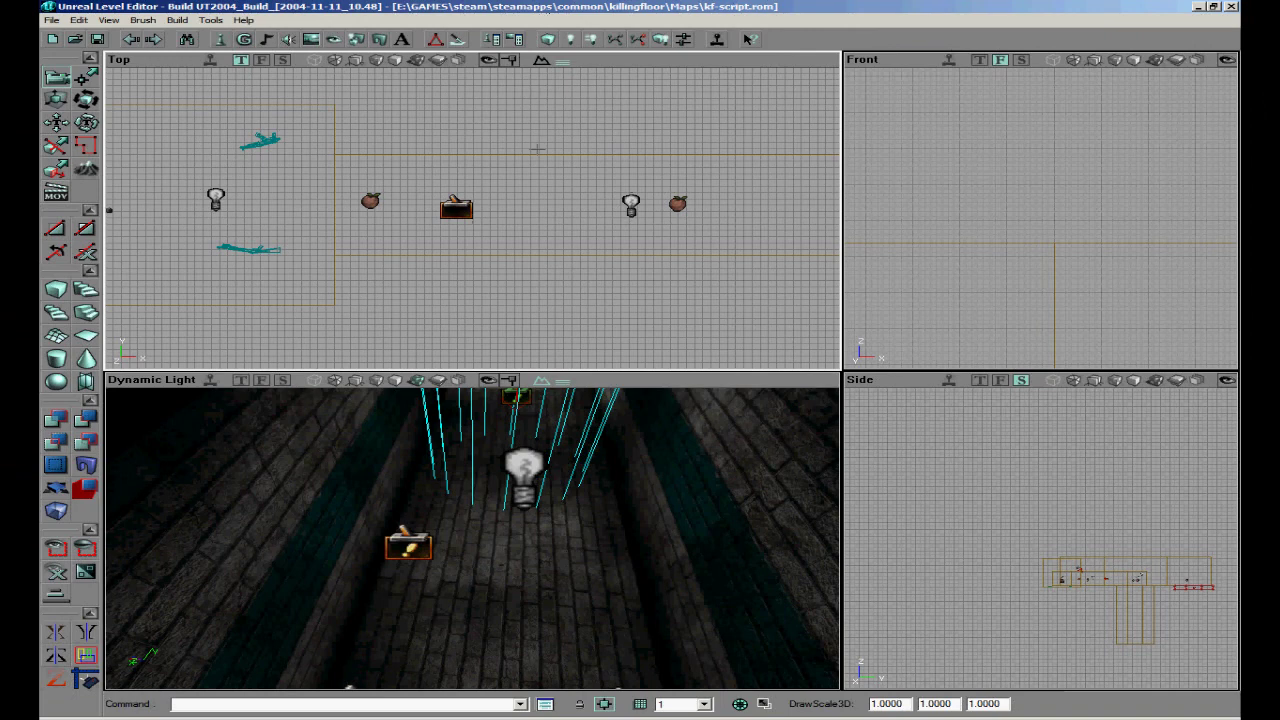
- Duplicate a corridor ScriptedTrigger and move the copy just outside the first corridor, close to the Trigger by the starting room
{"action": "left_click_drag", "start_coordinate": [517, 400], "coordinate": [554, 497]}
{"action": "left_click_drag", "start_coordinate": [507, 233], "coordinate": [472, 218]}
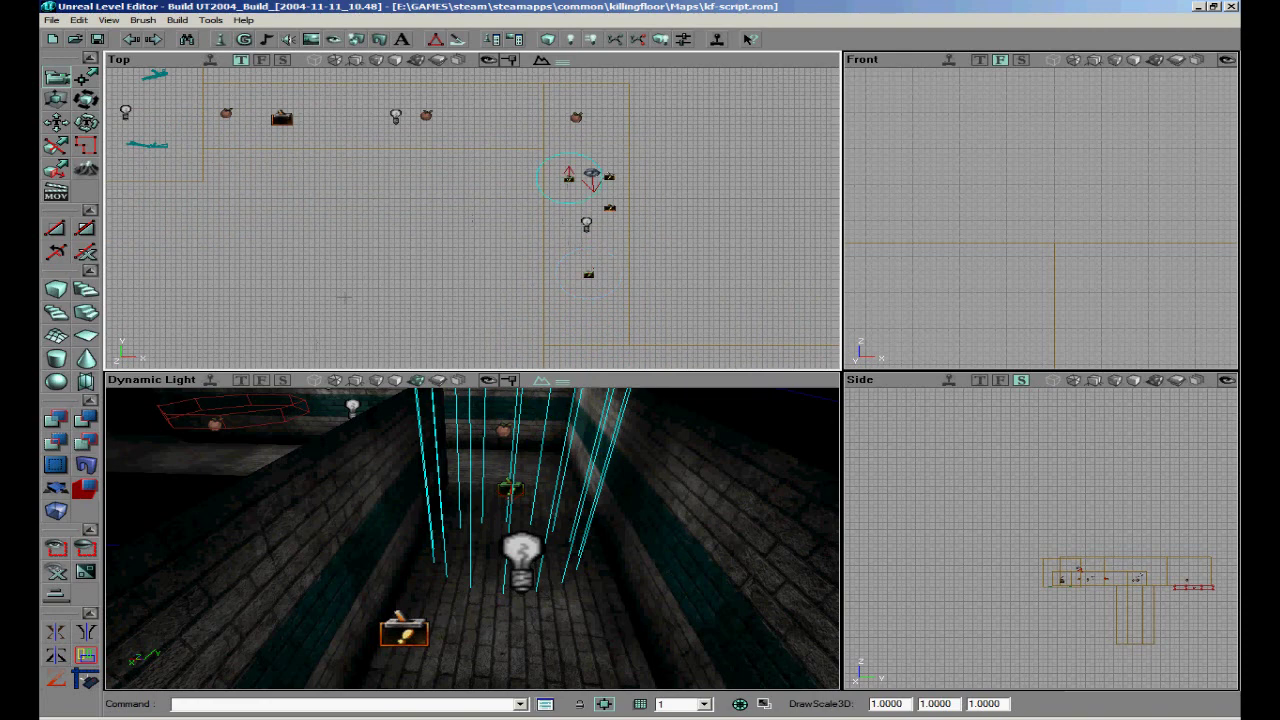
{"action": "left_click_drag", "start_coordinate": [344, 297], "coordinate": [389, 359]}
{"action": "key", "text": "ctrl+w"}
{"action": "left_click_drag", "start_coordinate": [537, 280], "coordinate": [285, 198], "text": "shift"}
{"action": "left_click_drag", "start_coordinate": [472, 218], "coordinate": [446, 185], "text": "shift"}
- Open the copied ScriptedTrigger's properties and expand the WAITFOREVENT action in its AIScript actions
{"action": "right_click", "coordinate": [616, 236]}
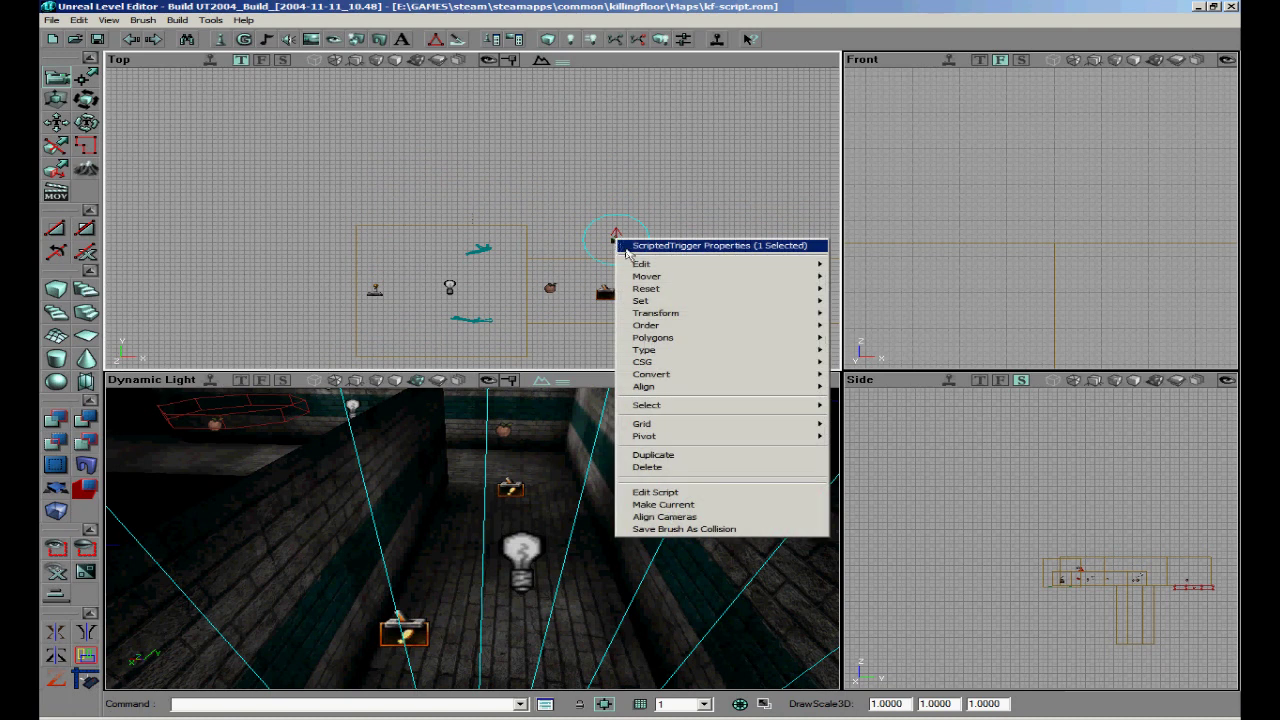
{"action": "left_click", "coordinate": [660, 244]}
{"action": "left_click", "coordinate": [874, 74]}
{"action": "left_click", "coordinate": [862, 87]}
{"action": "left_click", "coordinate": [860, 100]}
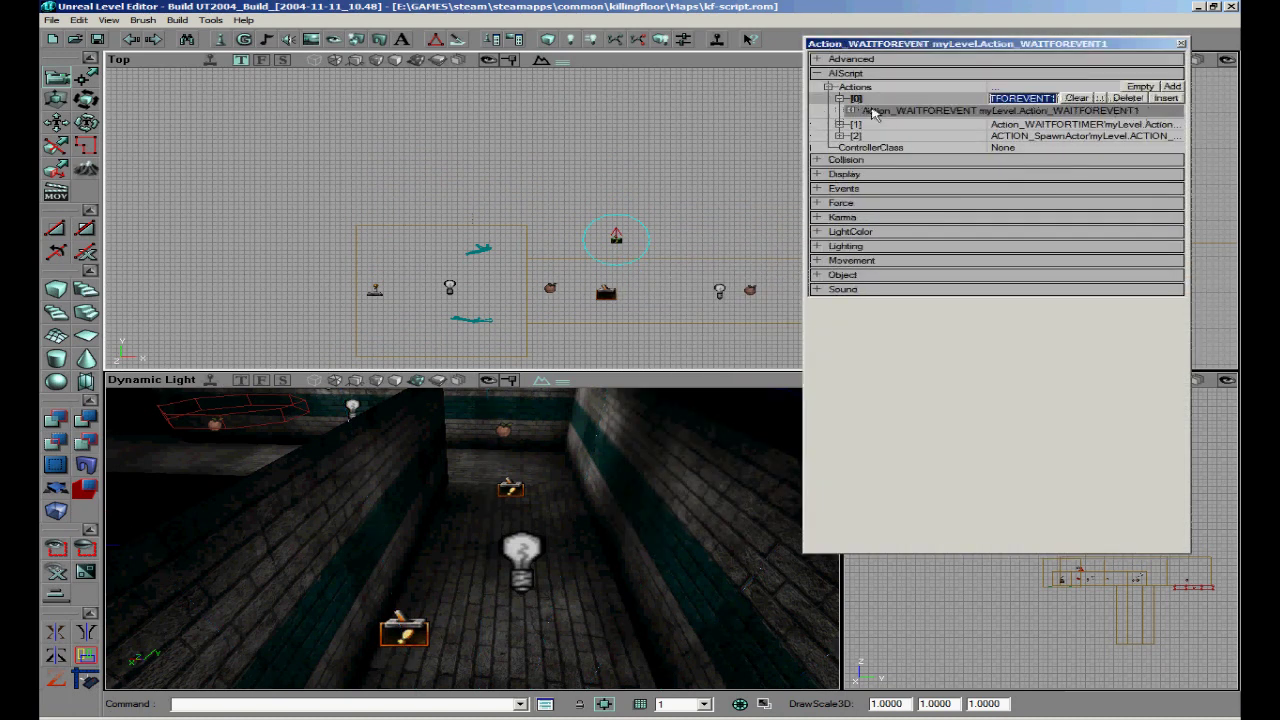
{"action": "left_click", "coordinate": [874, 111]}
- Delete the WAITFORTIMER and SpawnActor actions from the copied ScriptedTrigger, keeping only WAITFOREVENT
{"action": "double_click", "coordinate": [930, 136]}
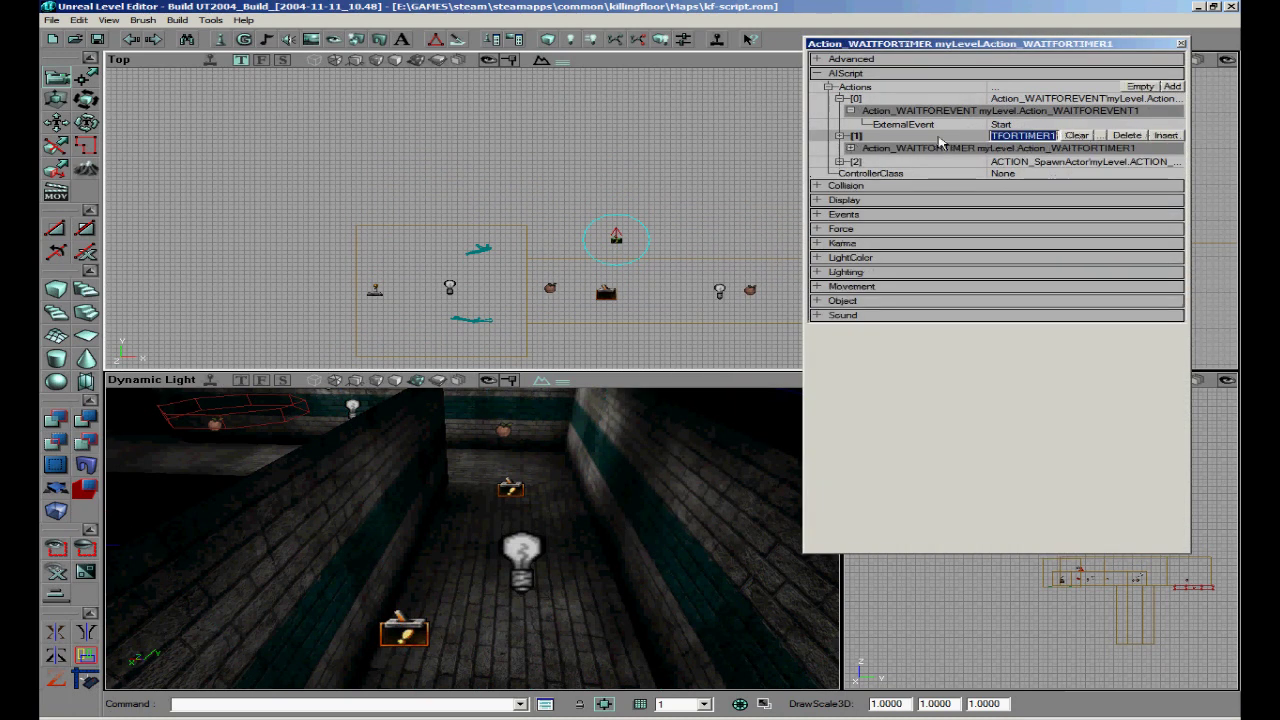
{"action": "double_click", "coordinate": [946, 148]}
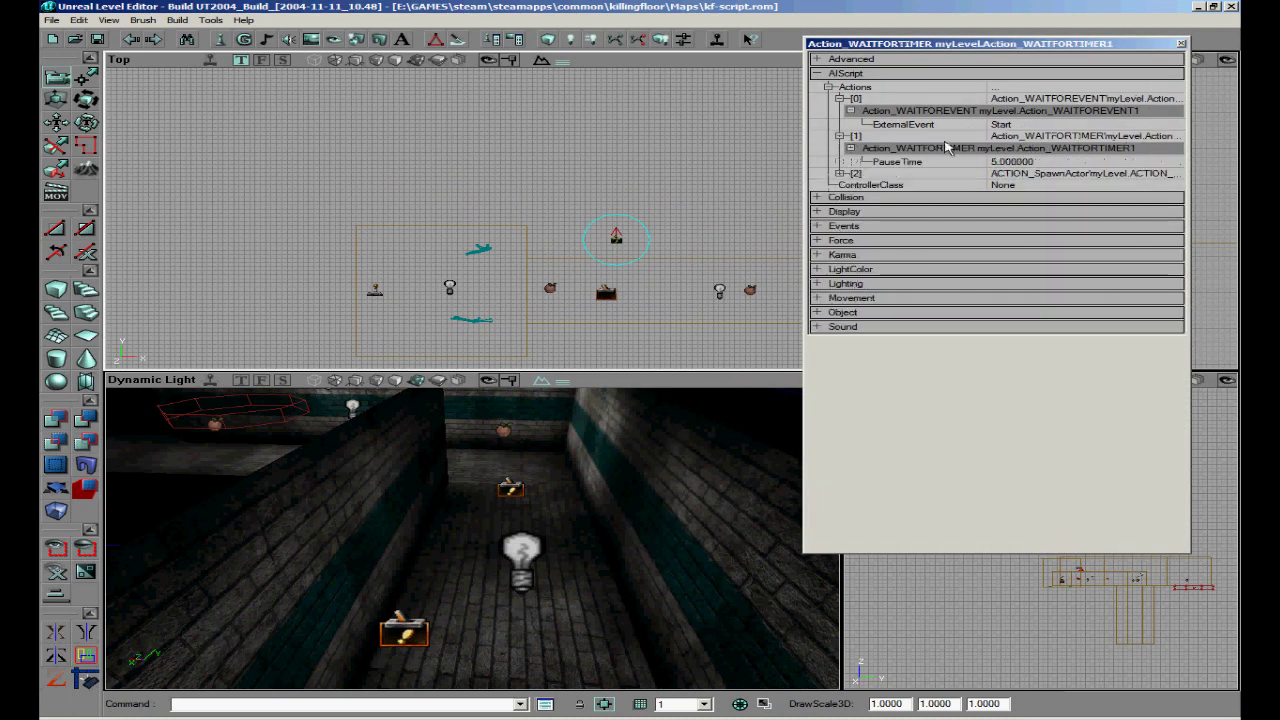
{"action": "double_click", "coordinate": [1018, 148]}
{"action": "left_click", "coordinate": [1018, 161]}
{"action": "double_click", "coordinate": [928, 137]}
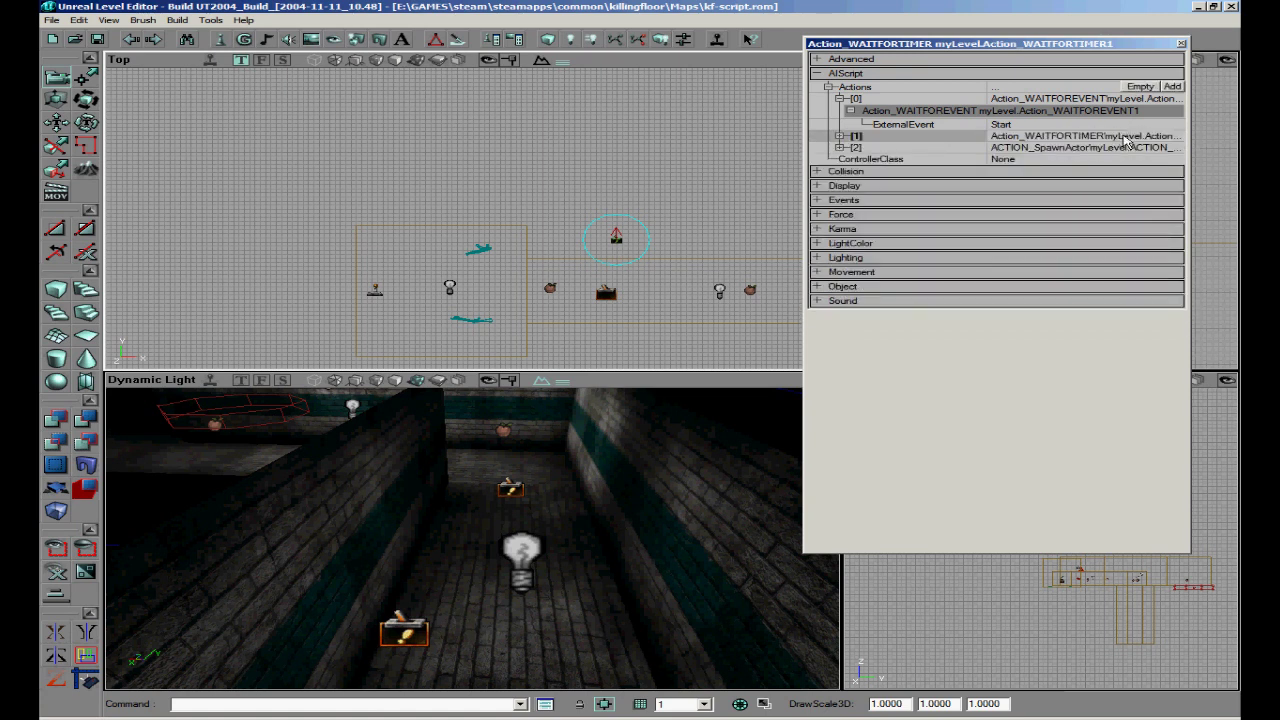
{"action": "left_click", "coordinate": [1125, 136]}
{"action": "double_click", "coordinate": [1072, 112]}
{"action": "left_click", "coordinate": [1129, 111]}
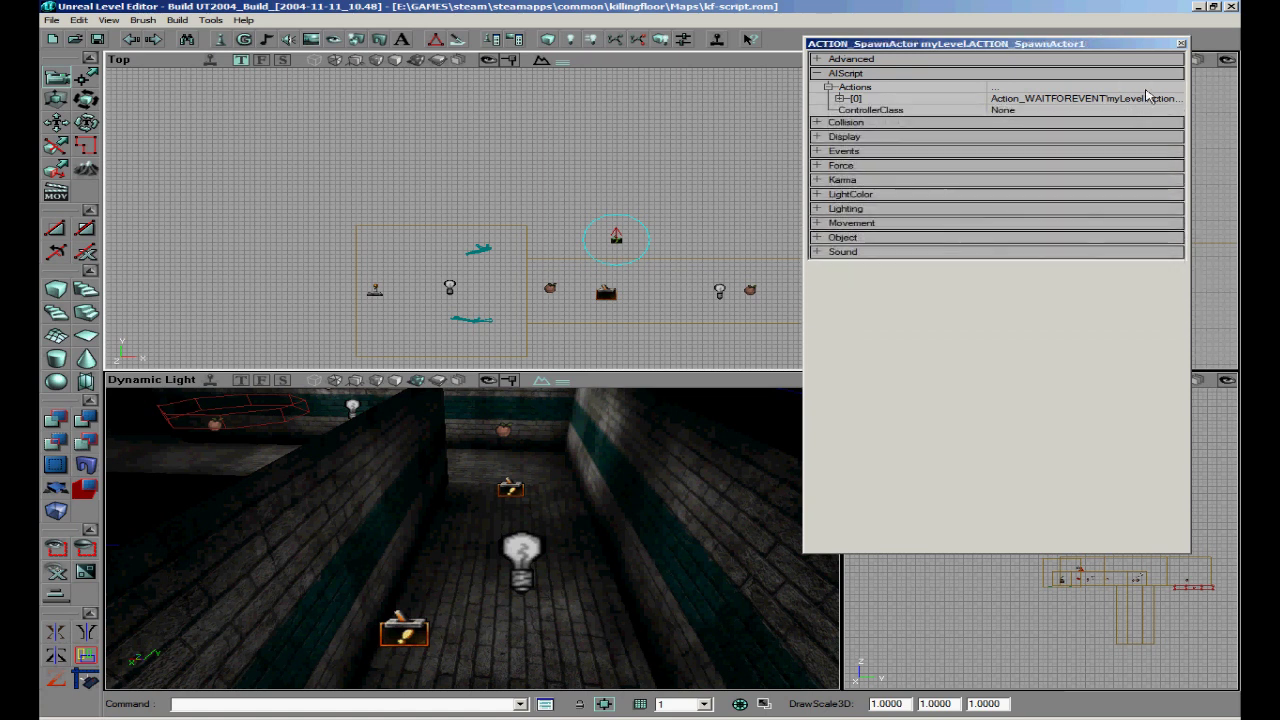
- Add a second action of type Action_DISPLAYMESSAGE to the ScriptedTrigger's AIScript
{"action": "left_click", "coordinate": [1181, 86]}
{"action": "left_click", "coordinate": [1171, 86]}
{"action": "left_click", "coordinate": [1108, 123]}
{"action": "left_click", "coordinate": [1146, 122]}
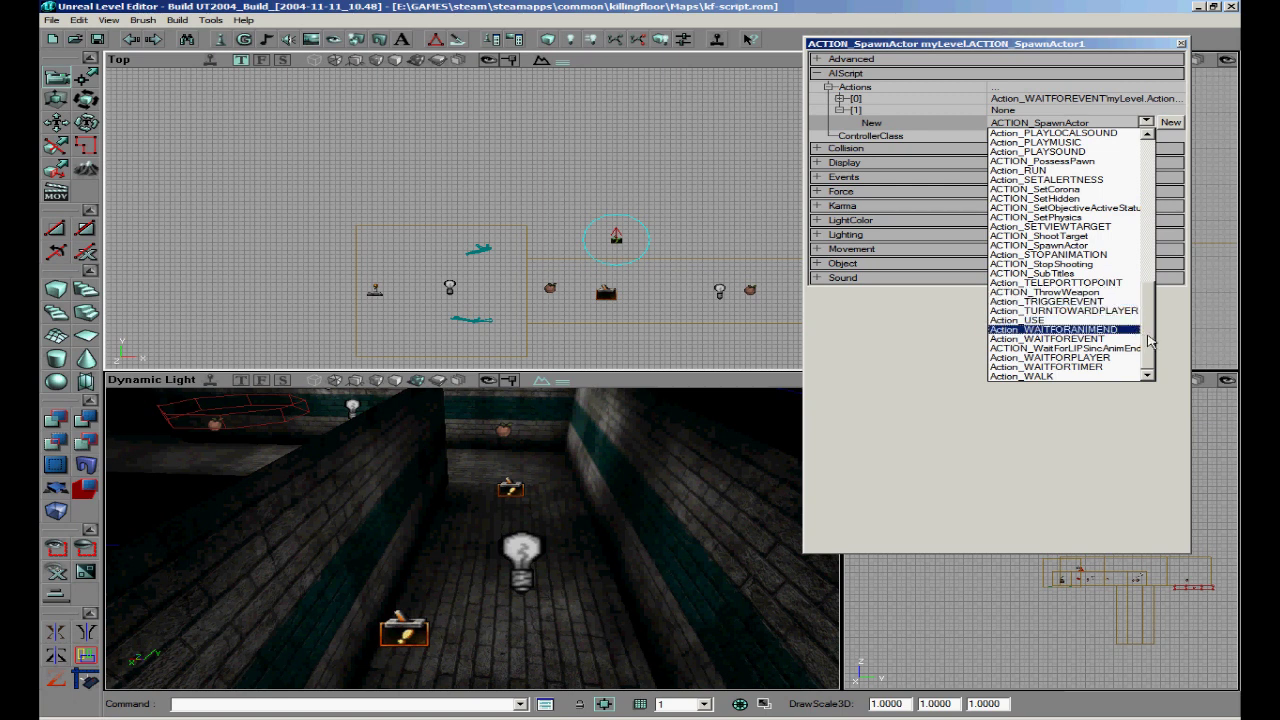
{"action": "left_click_drag", "start_coordinate": [1148, 342], "coordinate": [1141, 181]}
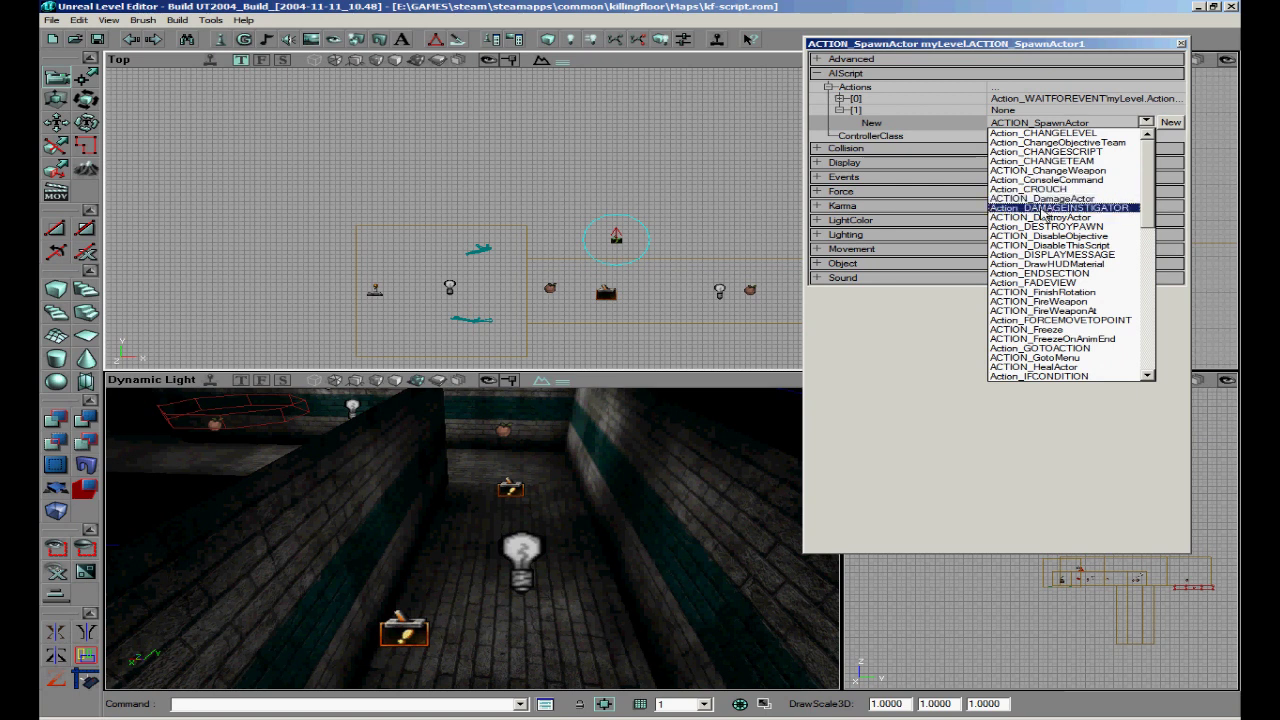
{"action": "left_click", "coordinate": [1024, 256]}
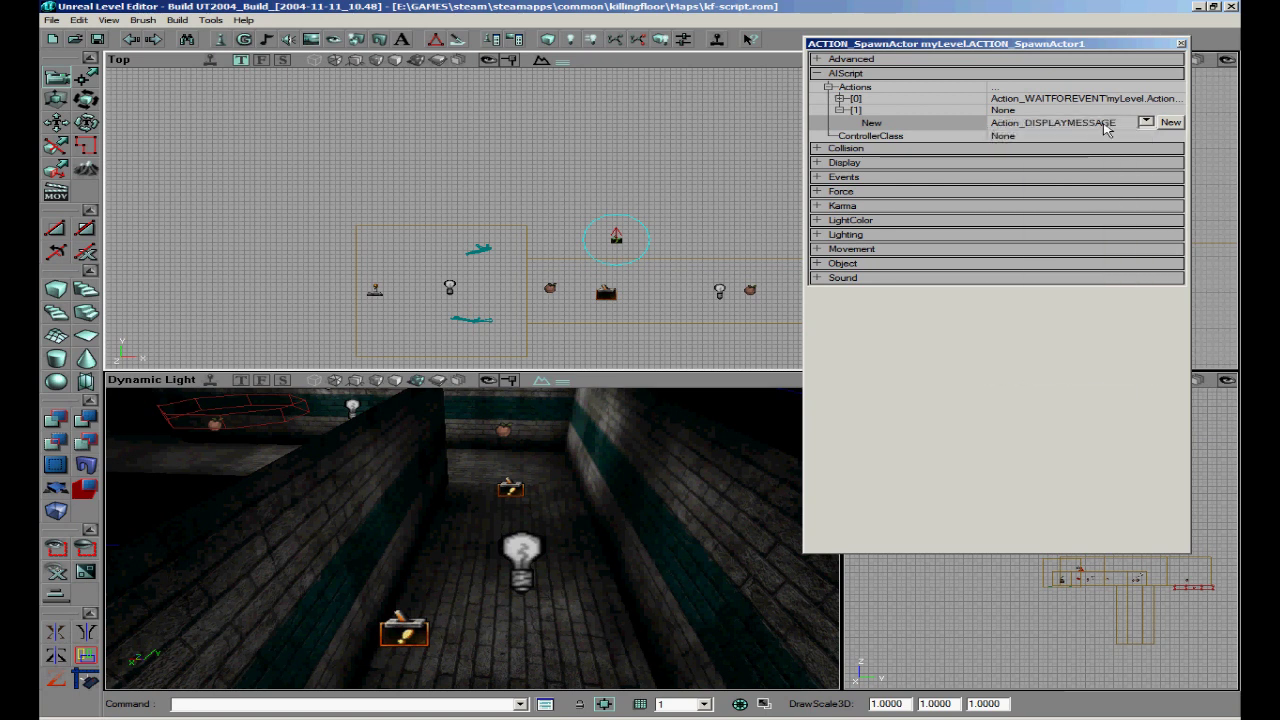
{"action": "left_click", "coordinate": [1170, 122]}
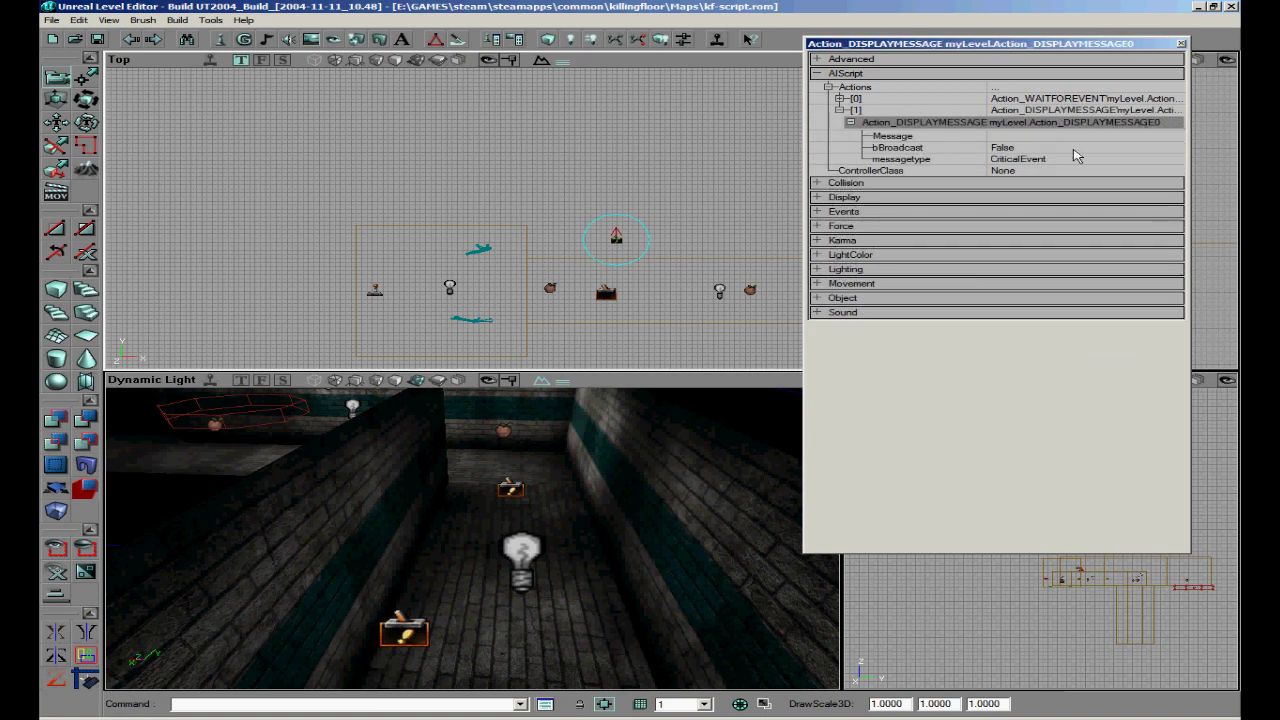
- Set the display action's bBroadcast to True and its message to "The Game Starts! ^-^", and save the map
{"action": "left_click", "coordinate": [1174, 148]}
{"action": "left_click", "coordinate": [1090, 170]}
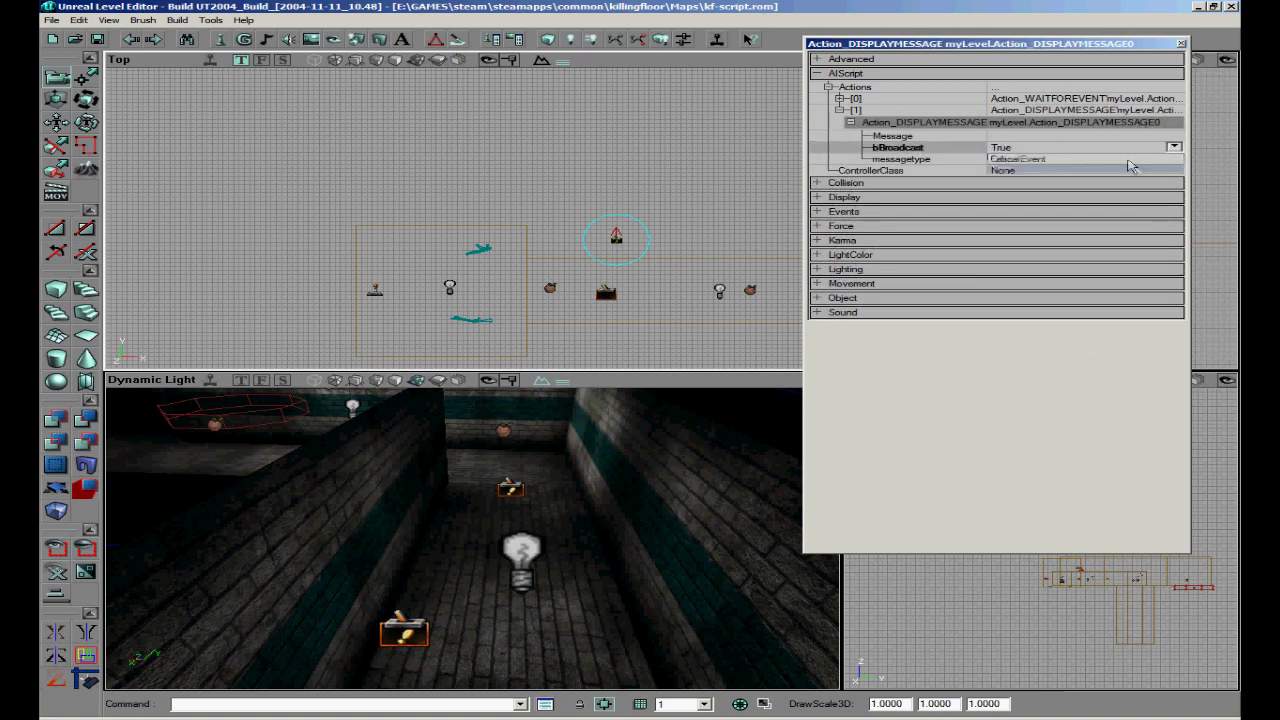
{"action": "left_click", "coordinate": [1060, 136]}
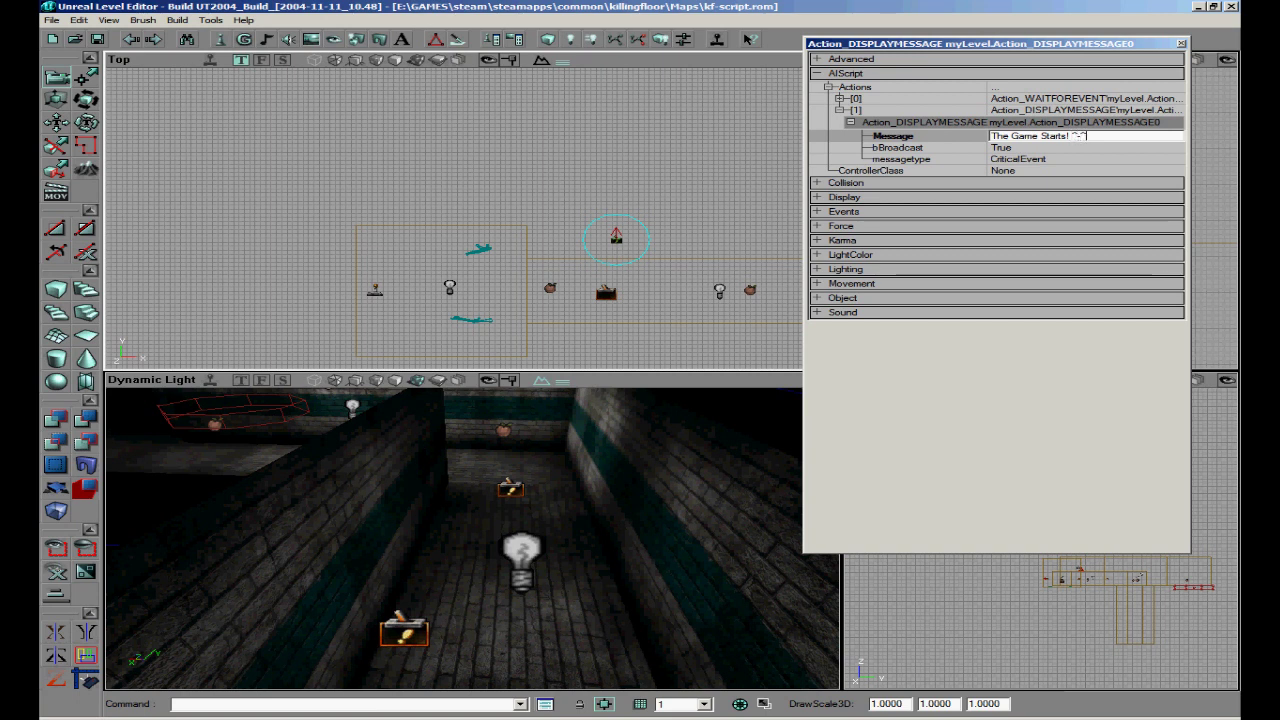
{"action": "left_click", "coordinate": [1182, 43]}
{"action": "left_click", "coordinate": [715, 205]}
{"action": "left_click", "coordinate": [97, 42]}
- Add an octagonal grate static mesh to the large octagonal room's floor, beside the central pit
{"action": "left_click_drag", "start_coordinate": [666, 342], "coordinate": [472, 230]}
{"action": "scroll", "coordinate": [472, 228], "scroll_direction": "down", "scroll_amount": 3}
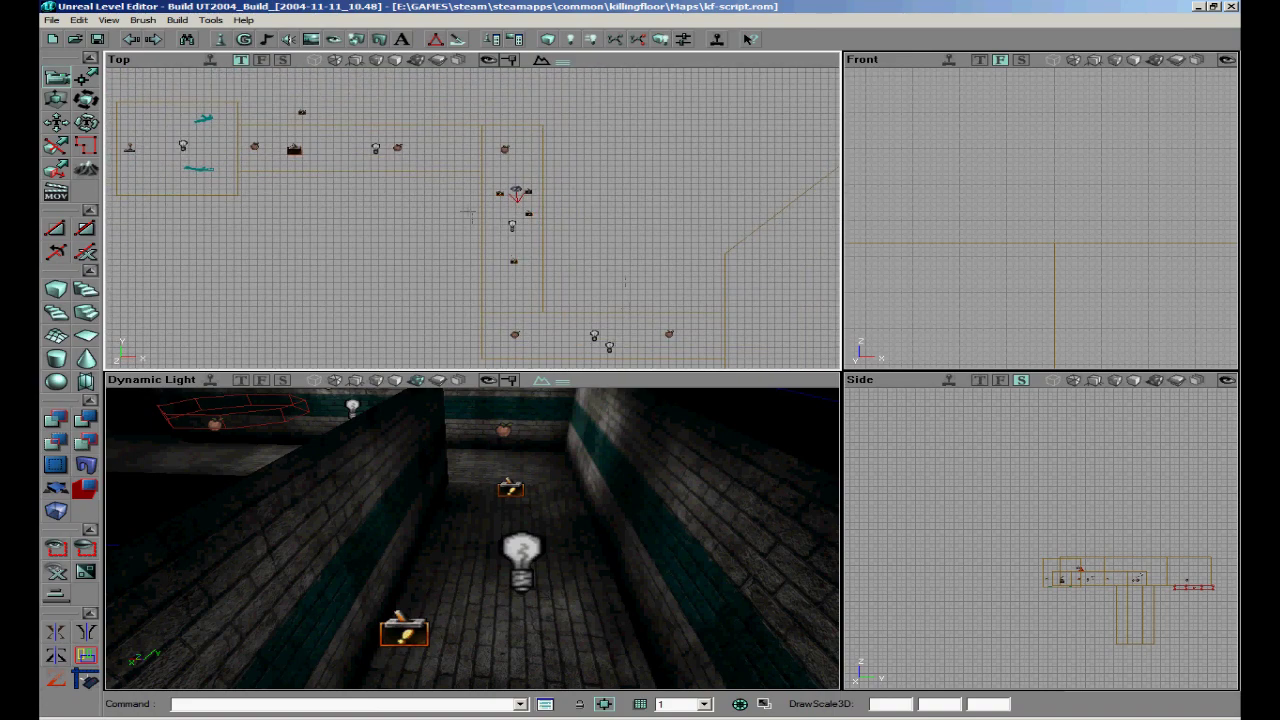
{"action": "left_click_drag", "start_coordinate": [381, 203], "coordinate": [358, 154]}
{"action": "left_click_drag", "start_coordinate": [597, 541], "coordinate": [526, 486]}
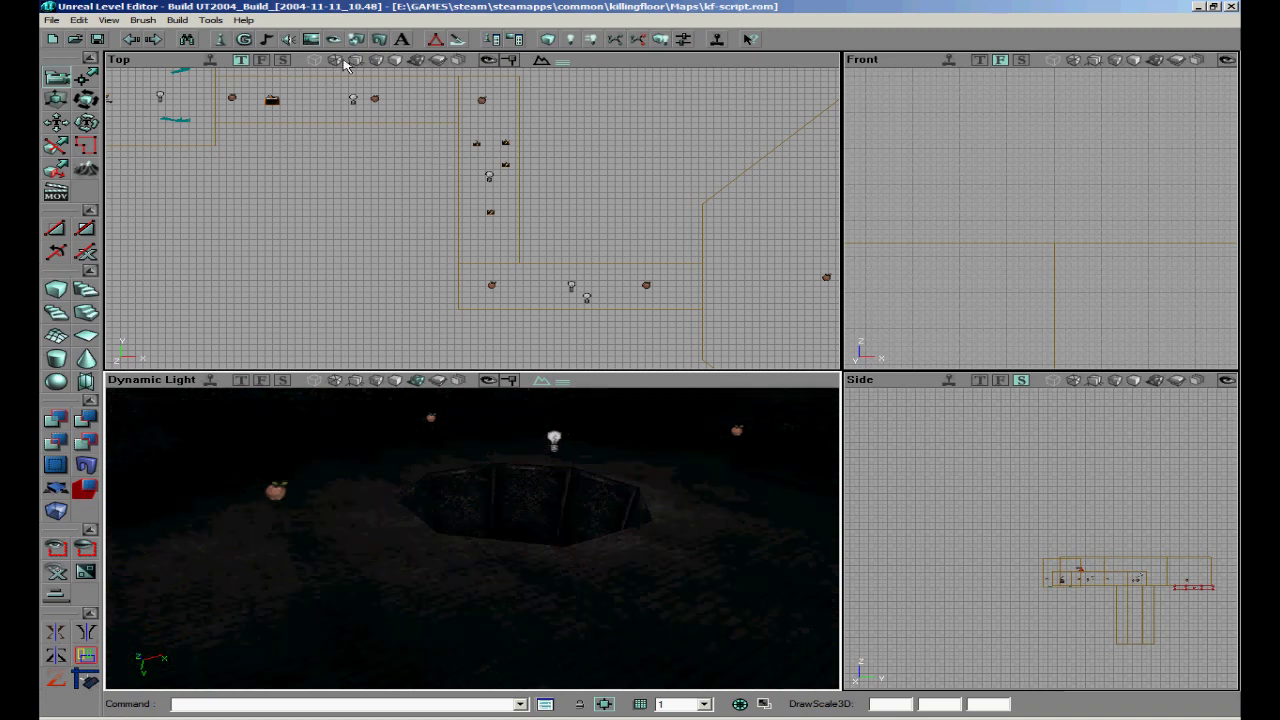
{"action": "left_click", "coordinate": [380, 40]}
{"action": "right_click_drag", "start_coordinate": [1073, 532], "coordinate": [1210, 66]}
{"action": "left_click", "coordinate": [1217, 22]}
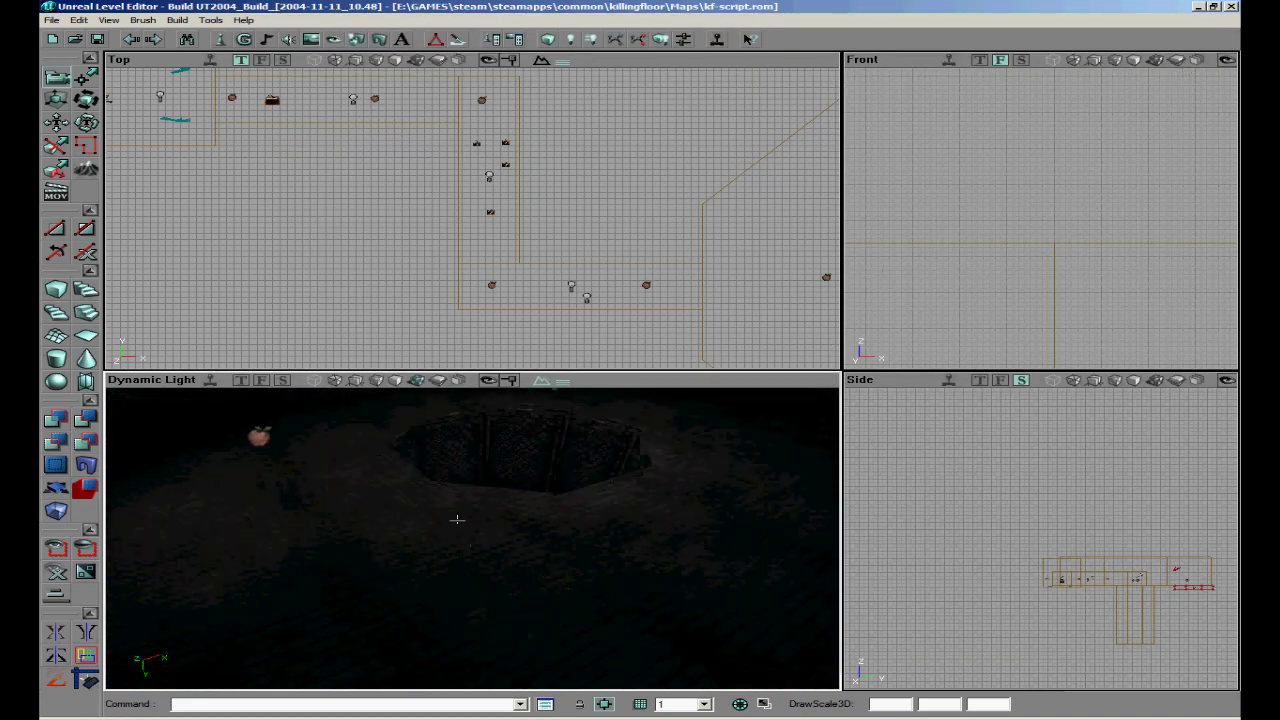
{"action": "right_click", "coordinate": [424, 381]}
{"action": "left_click", "coordinate": [540, 430]}
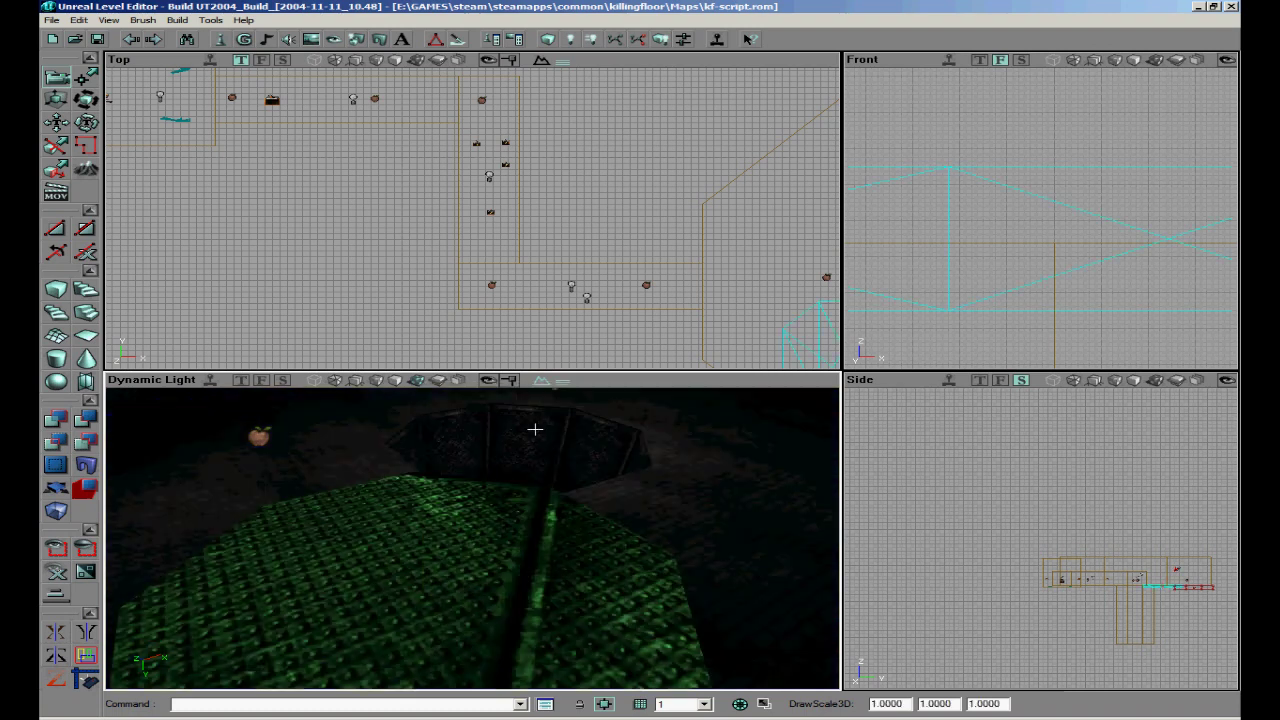
{"action": "scroll", "coordinate": [520, 233], "scroll_direction": "down", "scroll_amount": 4}
{"action": "scroll", "coordinate": [834, 302], "scroll_direction": "up", "scroll_amount": 3}
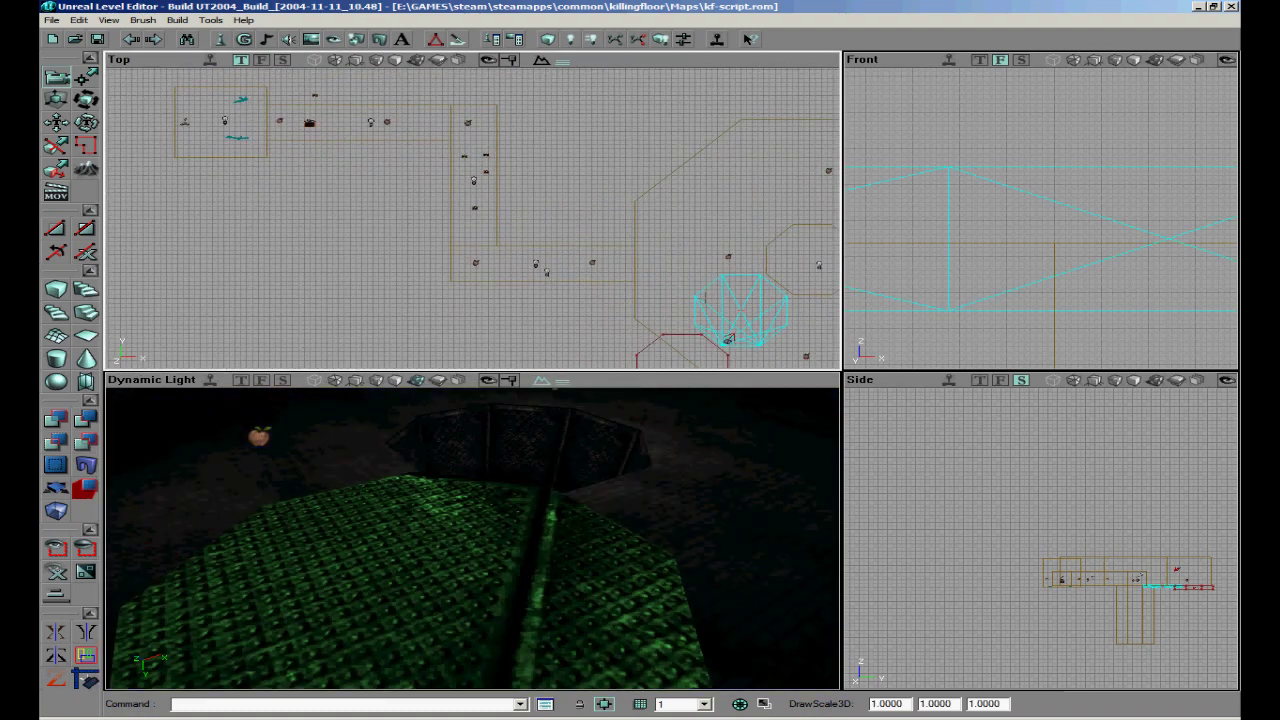
- Delete the octagonal grate mesh and add a Mover from the octagonal builder brush
{"action": "key", "text": "Delete"}
{"action": "right_click", "coordinate": [62, 490]}
{"action": "left_click", "coordinate": [91, 501]}
{"action": "mouse_move", "coordinate": [545, 255]}
{"action": "left_mouse_down"}
{"action": "mouse_move", "coordinate": [510, 246]}
{"action": "mouse_move", "coordinate": [419, 141]}
{"action": "left_mouse_up"}
{"action": "scroll", "coordinate": [545, 255], "scroll_direction": "up", "scroll_amount": 2}
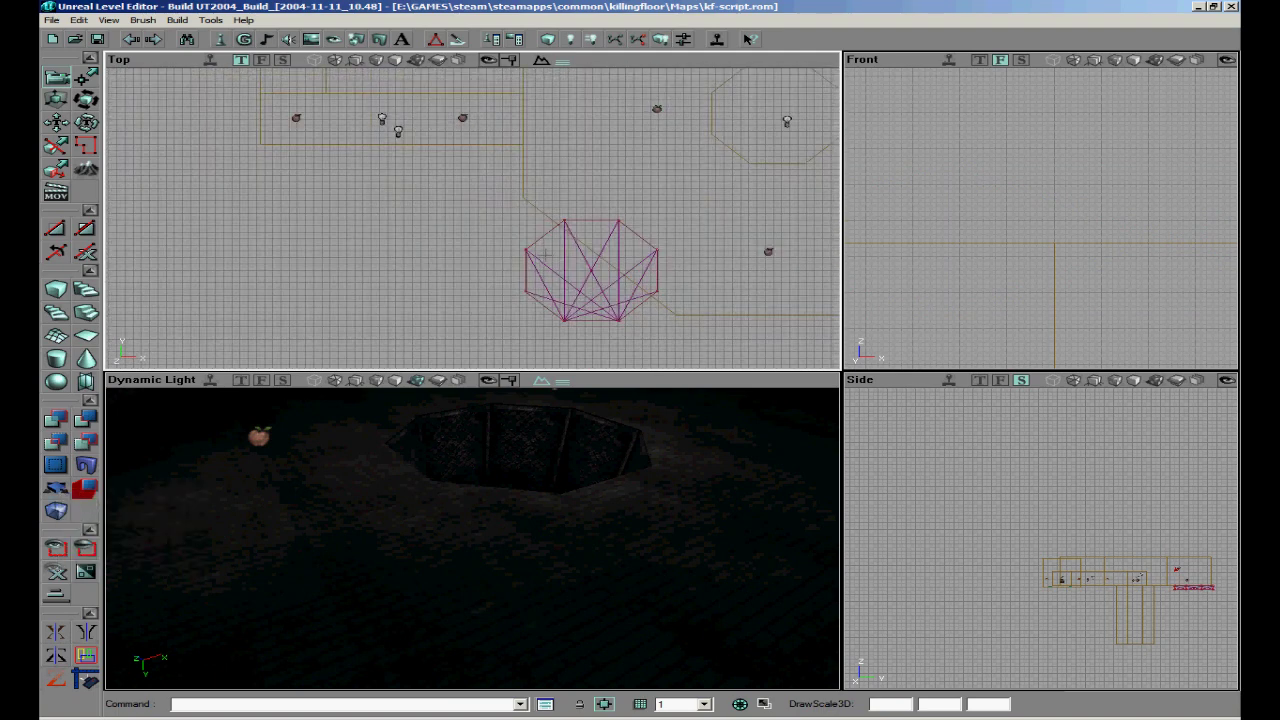
- Move the new Mover onto the octagonal room's pit and place it at the pit's bottom
{"action": "left_click", "coordinate": [577, 245]}
{"action": "left_click_drag", "start_coordinate": [577, 245], "coordinate": [762, 87], "text": "ctrl"}
{"action": "scroll", "coordinate": [474, 221], "scroll_direction": "up", "scroll_amount": 2}
{"action": "mouse_move", "coordinate": [474, 221]}
{"action": "left_mouse_down"}
{"action": "mouse_move", "coordinate": [334, 273]}
{"action": "mouse_move", "coordinate": [366, 264]}
{"action": "mouse_move", "coordinate": [134, 181]}
{"action": "mouse_move", "coordinate": [477, 207]}
{"action": "mouse_move", "coordinate": [460, 207]}
{"action": "left_mouse_up"}
{"action": "scroll", "coordinate": [474, 221], "scroll_direction": "up", "scroll_amount": 1}
{"action": "scroll", "coordinate": [474, 221], "scroll_direction": "up", "scroll_amount": 3}
{"action": "scroll", "coordinate": [967, 274], "scroll_direction": "down", "scroll_amount": 4}
{"action": "mouse_move", "coordinate": [648, 443]}
{"action": "left_mouse_down"}
{"action": "mouse_move", "coordinate": [471, 541]}
{"action": "mouse_move", "coordinate": [617, 460]}
{"action": "mouse_move", "coordinate": [491, 534]}
{"action": "mouse_move", "coordinate": [471, 523]}
{"action": "mouse_move", "coordinate": [575, 484]}
{"action": "mouse_move", "coordinate": [471, 529]}
{"action": "mouse_move", "coordinate": [519, 485]}
{"action": "left_mouse_up"}
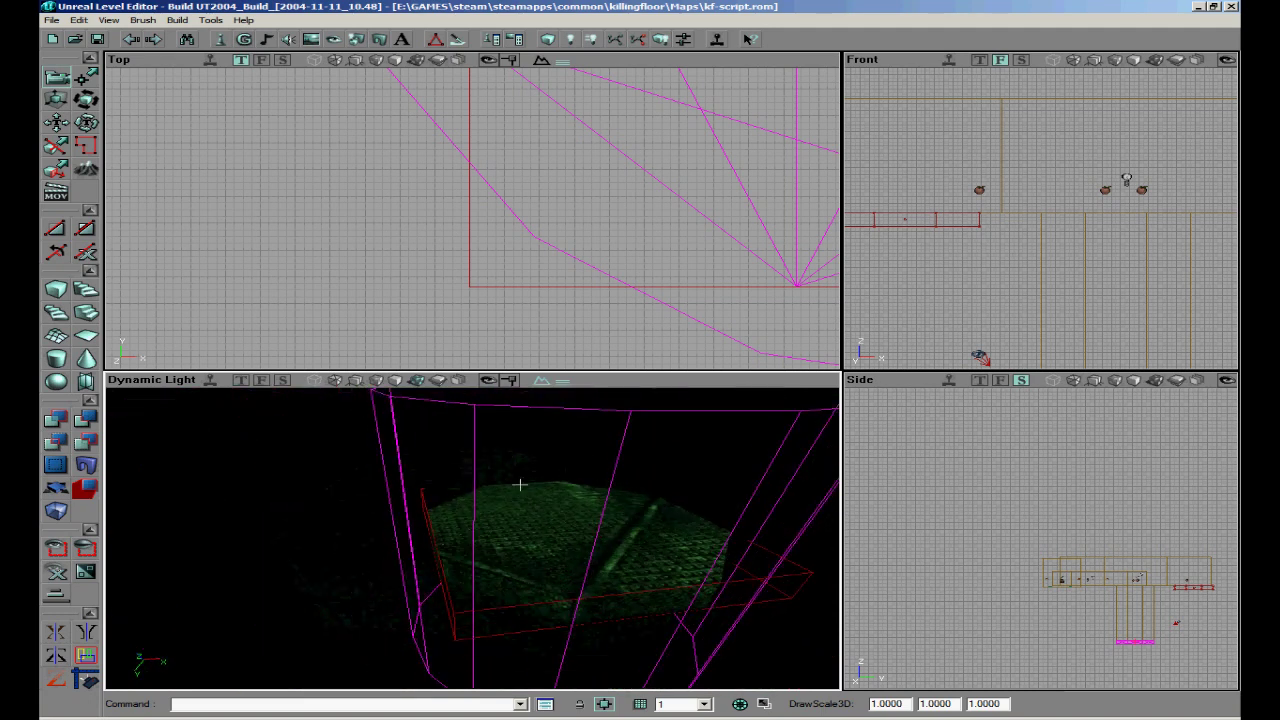
- Record floor level at the pit's opening as the Mover's Key 1 position, with the pit's bottom as Key 0 (Base)
{"action": "right_click", "coordinate": [531, 524]}
{"action": "mouse_move", "coordinate": [590, 263]}
{"action": "left_click", "coordinate": [743, 263]}
{"action": "right_click", "coordinate": [563, 535]}
{"action": "mouse_move", "coordinate": [632, 277]}
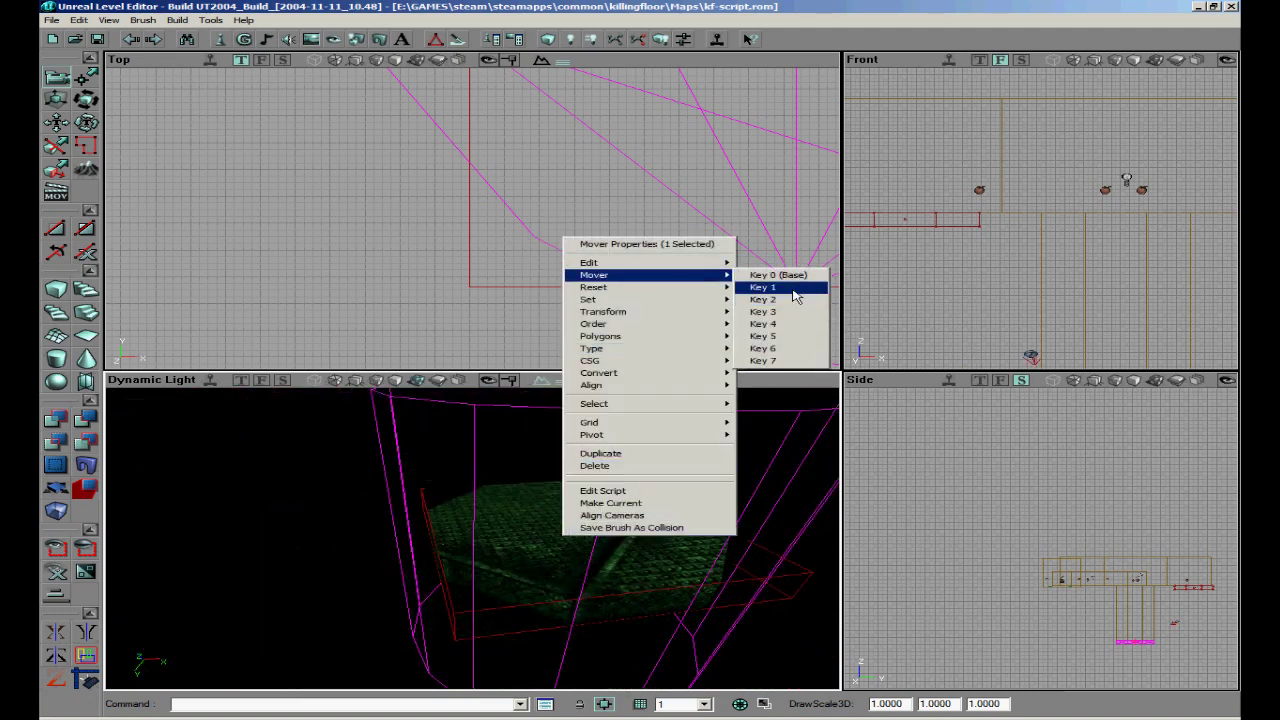
{"action": "left_click", "coordinate": [768, 287]}
{"action": "left_click_drag", "start_coordinate": [492, 530], "coordinate": [472, 537]}
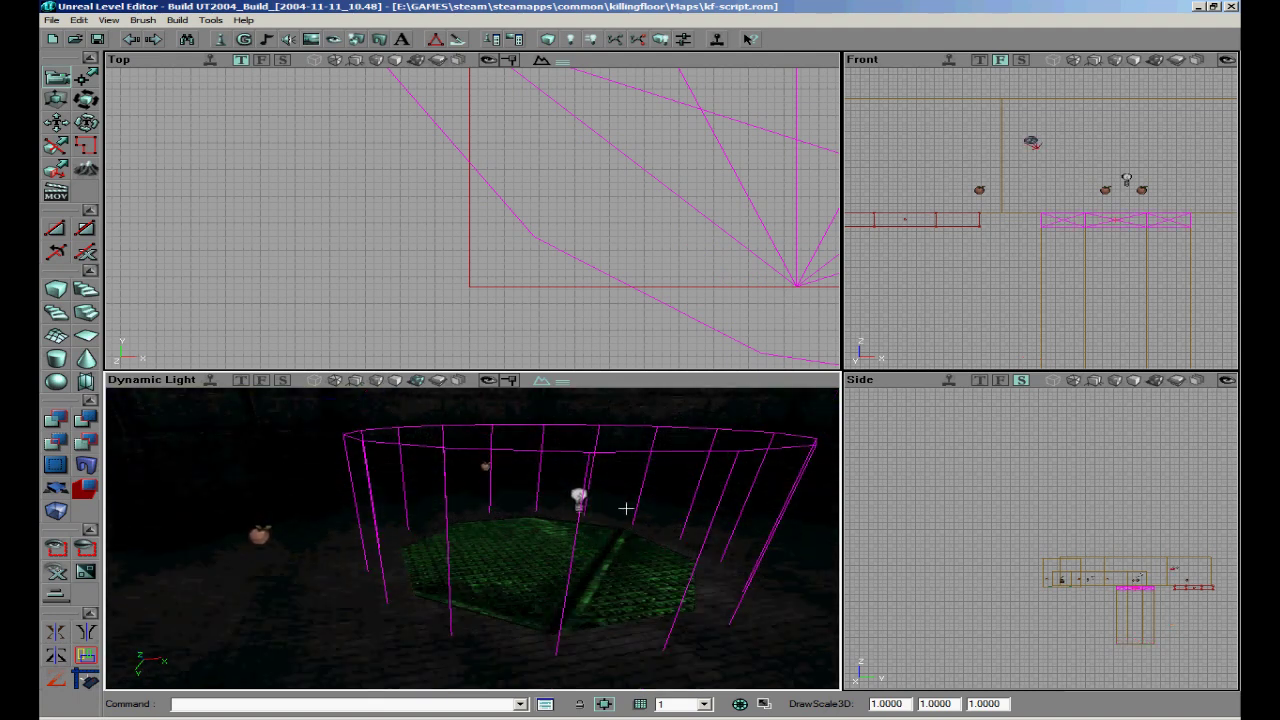
{"action": "right_click", "coordinate": [516, 575]}
{"action": "mouse_move", "coordinate": [620, 303]}
{"action": "left_click", "coordinate": [725, 304]}
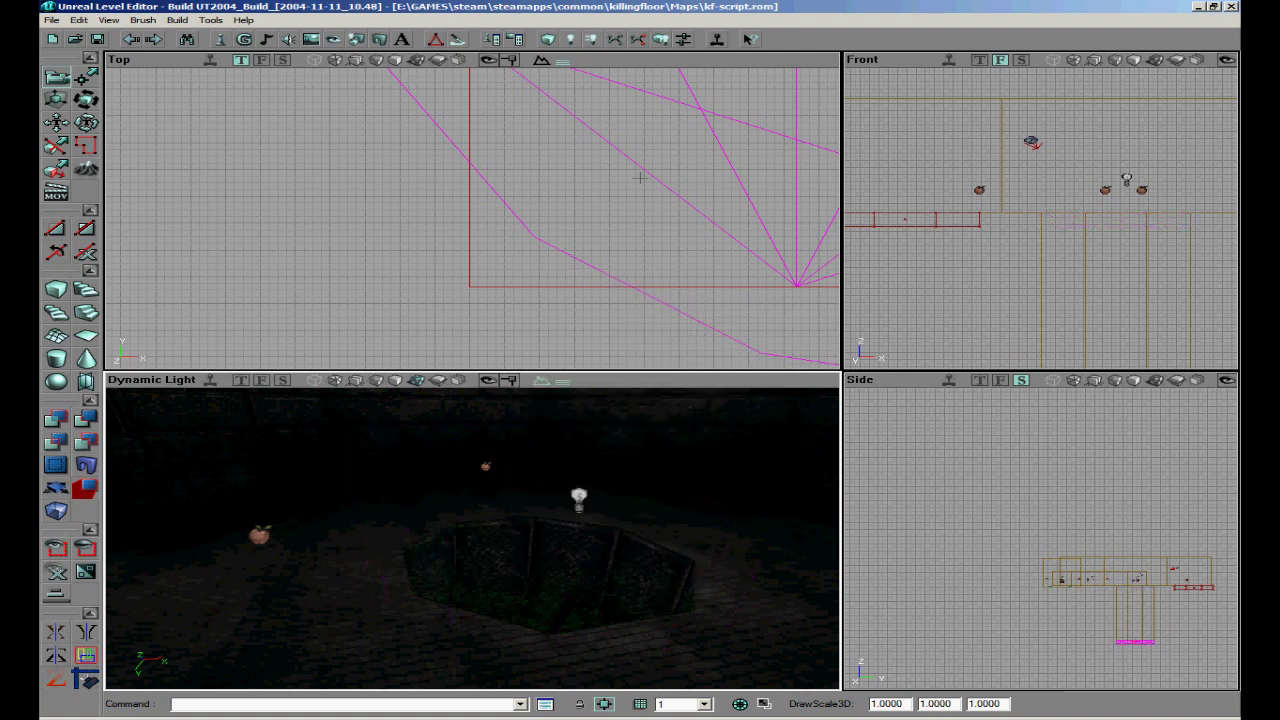
- Set the pit Mover's MoveTime to 15 in its Mover properties
{"action": "right_click", "coordinate": [549, 244]}
{"action": "left_click", "coordinate": [655, 250]}
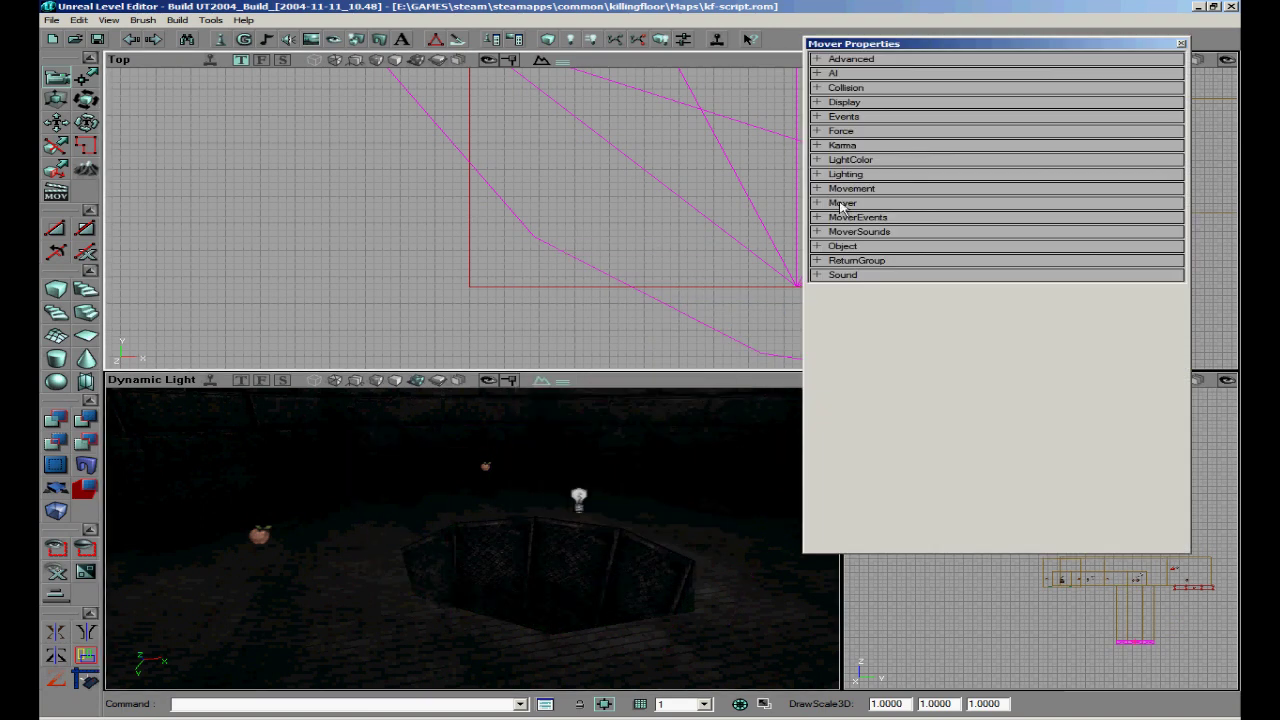
{"action": "left_click", "coordinate": [842, 204]}
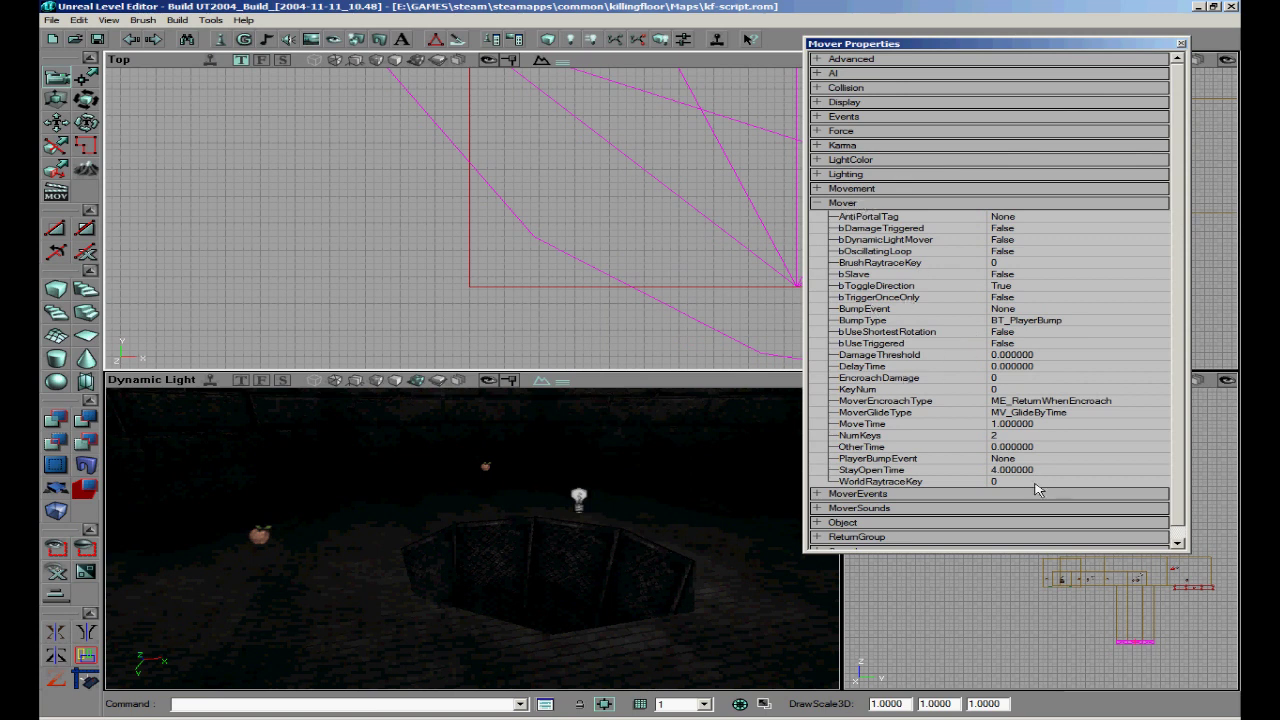
{"action": "left_click", "coordinate": [1005, 426]}
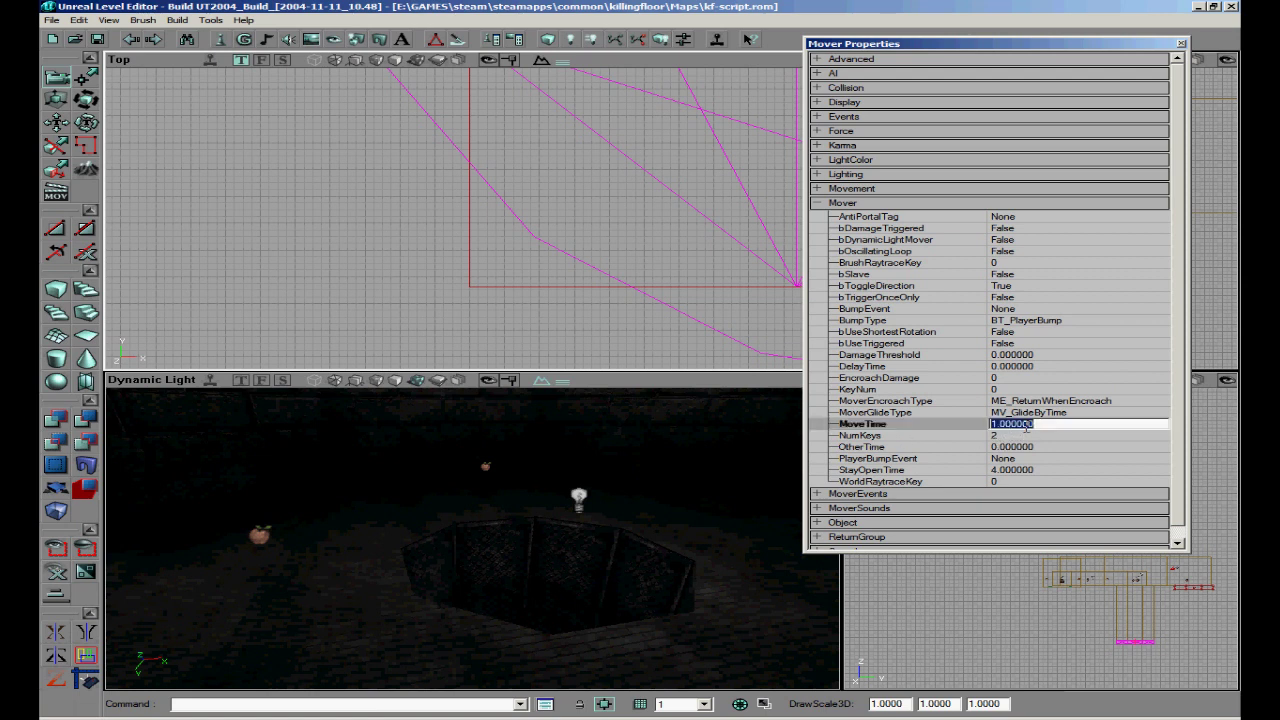
{"action": "left_click_drag", "start_coordinate": [992, 424], "coordinate": [880, 428]}
{"action": "left_click", "coordinate": [885, 429]}
{"action": "left_click", "coordinate": [1012, 470]}
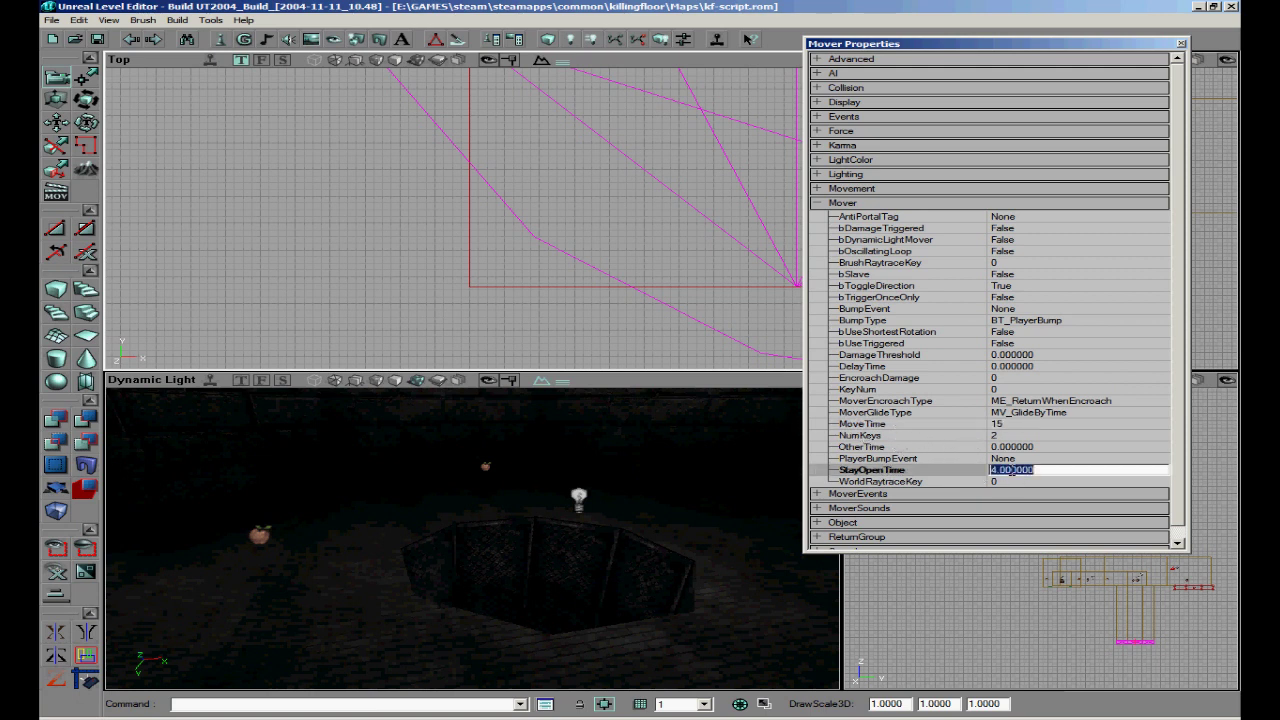
- Set the pit Mover's InitialState to TriggerToggle and close its properties
{"action": "left_click", "coordinate": [850, 203]}
{"action": "left_click", "coordinate": [884, 246]}
{"action": "left_click", "coordinate": [1039, 274]}
{"action": "left_click", "coordinate": [1173, 271]}
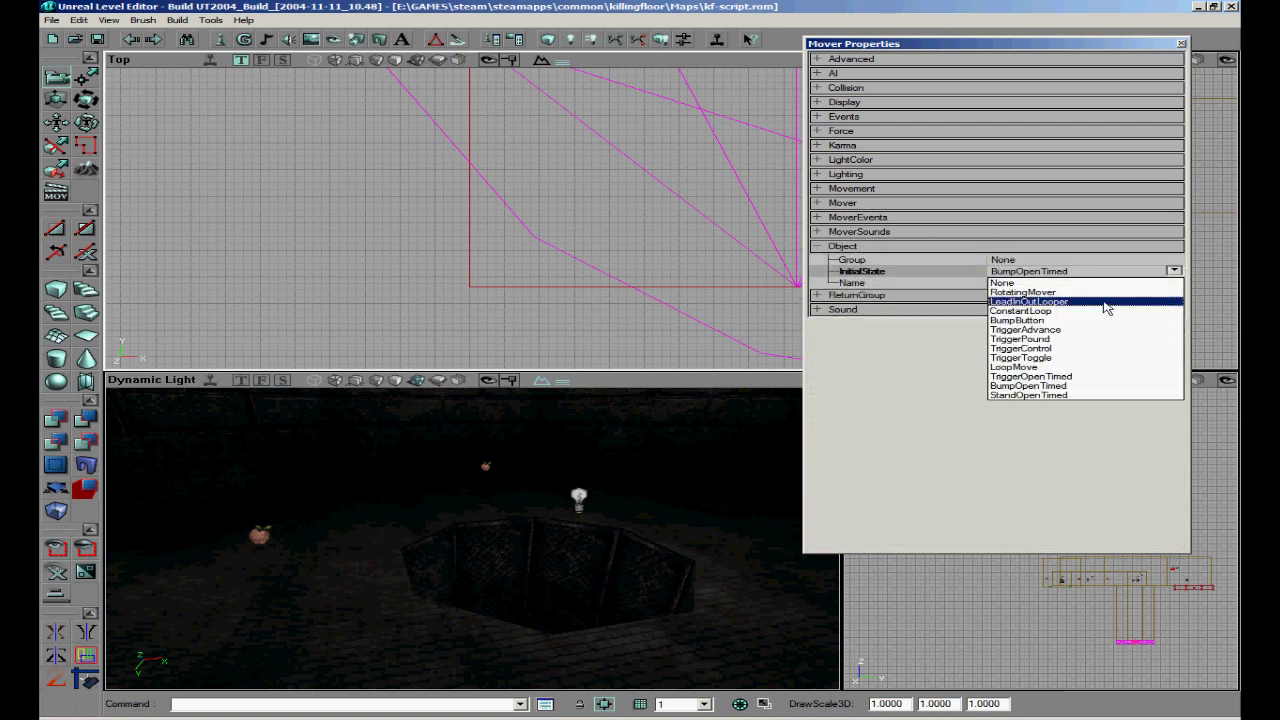
{"action": "left_click", "coordinate": [1060, 357]}
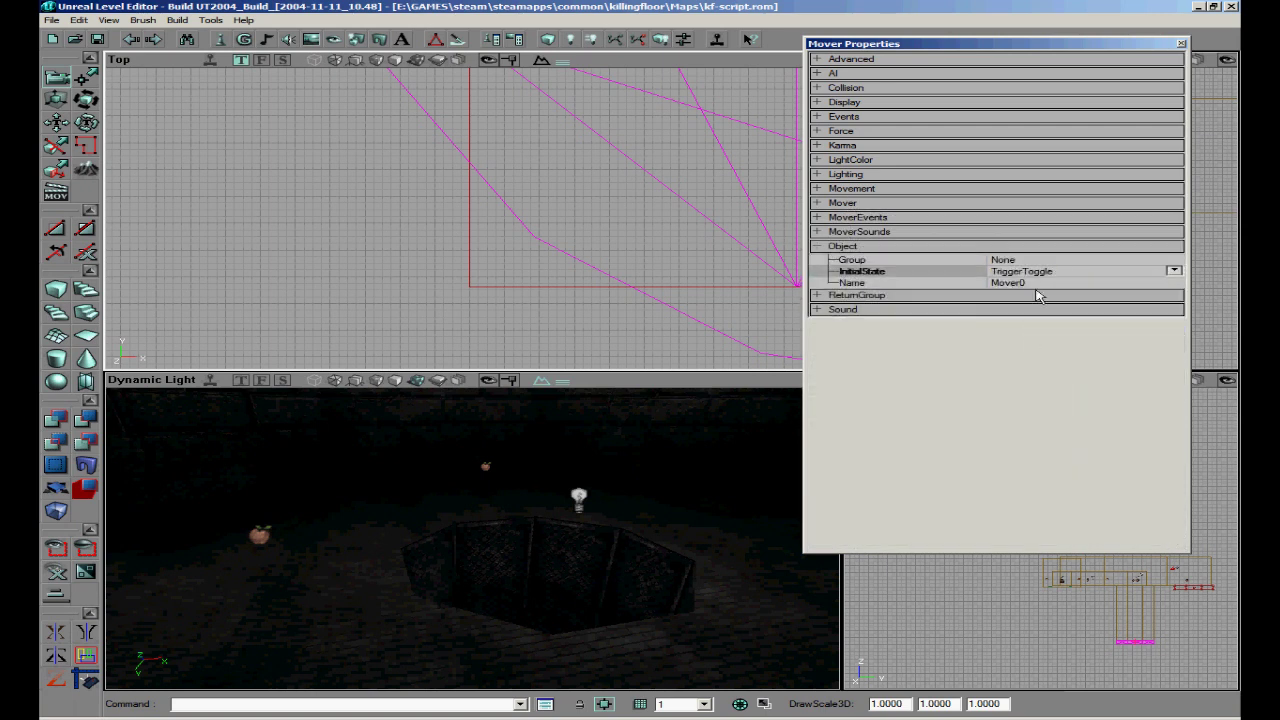
{"action": "left_click", "coordinate": [1181, 43]}
- Add a second Mover from the builder brush and align it over the pit's opening at floor level
{"action": "scroll", "coordinate": [617, 183], "scroll_direction": "down", "scroll_amount": 5}
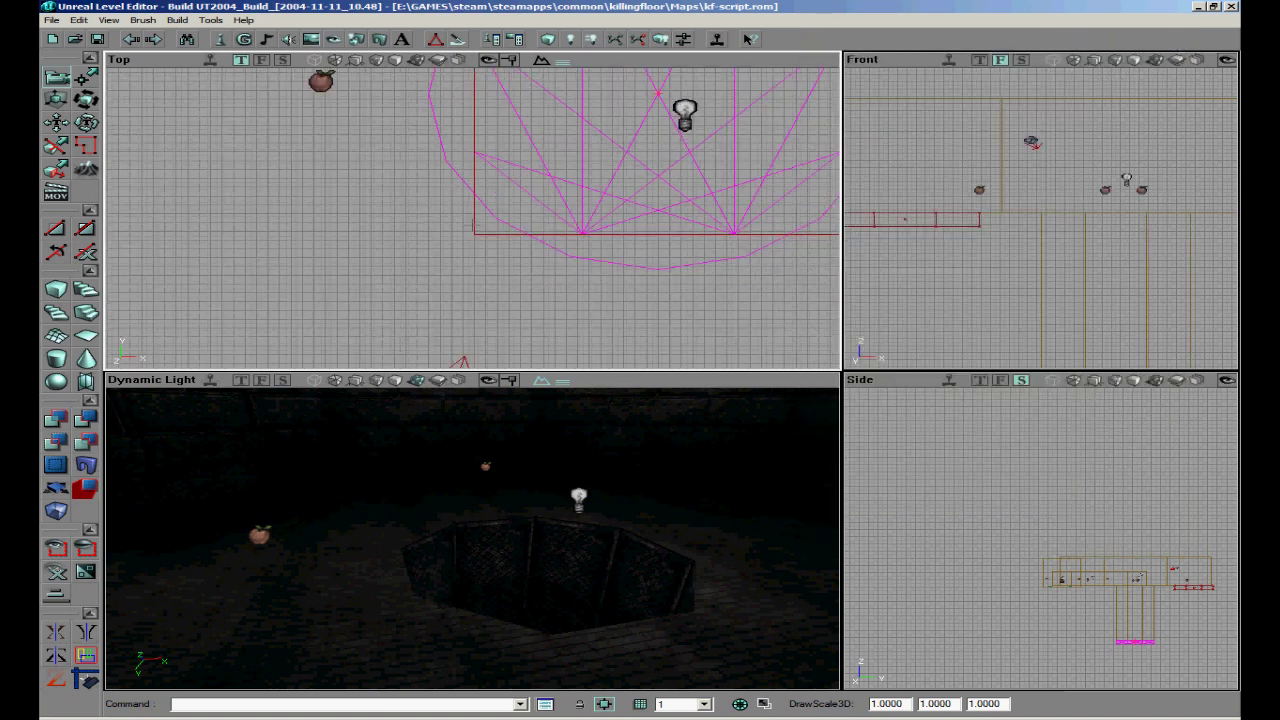
{"action": "right_click", "coordinate": [58, 490]}
{"action": "left_click", "coordinate": [78, 496]}
{"action": "left_click", "coordinate": [393, 277]}
{"action": "left_click_drag", "start_coordinate": [393, 277], "coordinate": [518, 172], "text": "ctrl"}
{"action": "scroll", "coordinate": [501, 166], "scroll_direction": "up", "scroll_amount": 5}
{"action": "scroll", "coordinate": [472, 218], "scroll_direction": "up", "scroll_amount": 6}
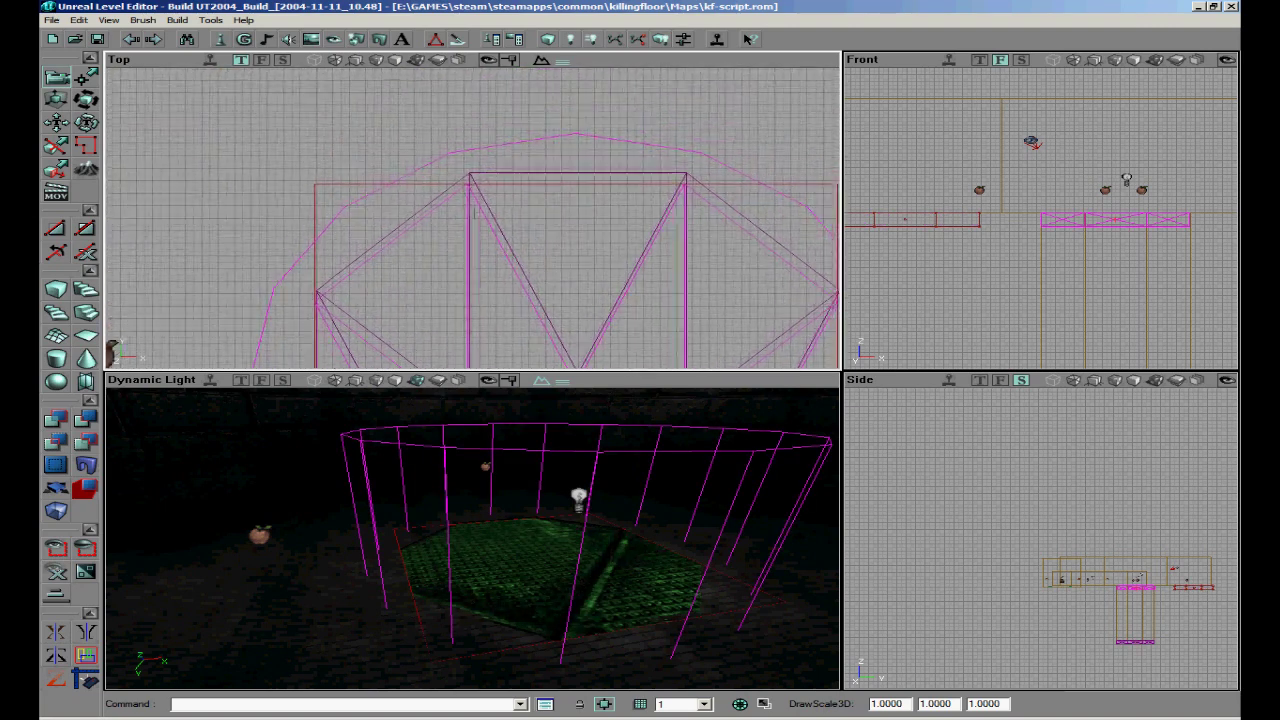
{"action": "left_click_drag", "start_coordinate": [472, 218], "coordinate": [472, 212], "text": "ctrl"}
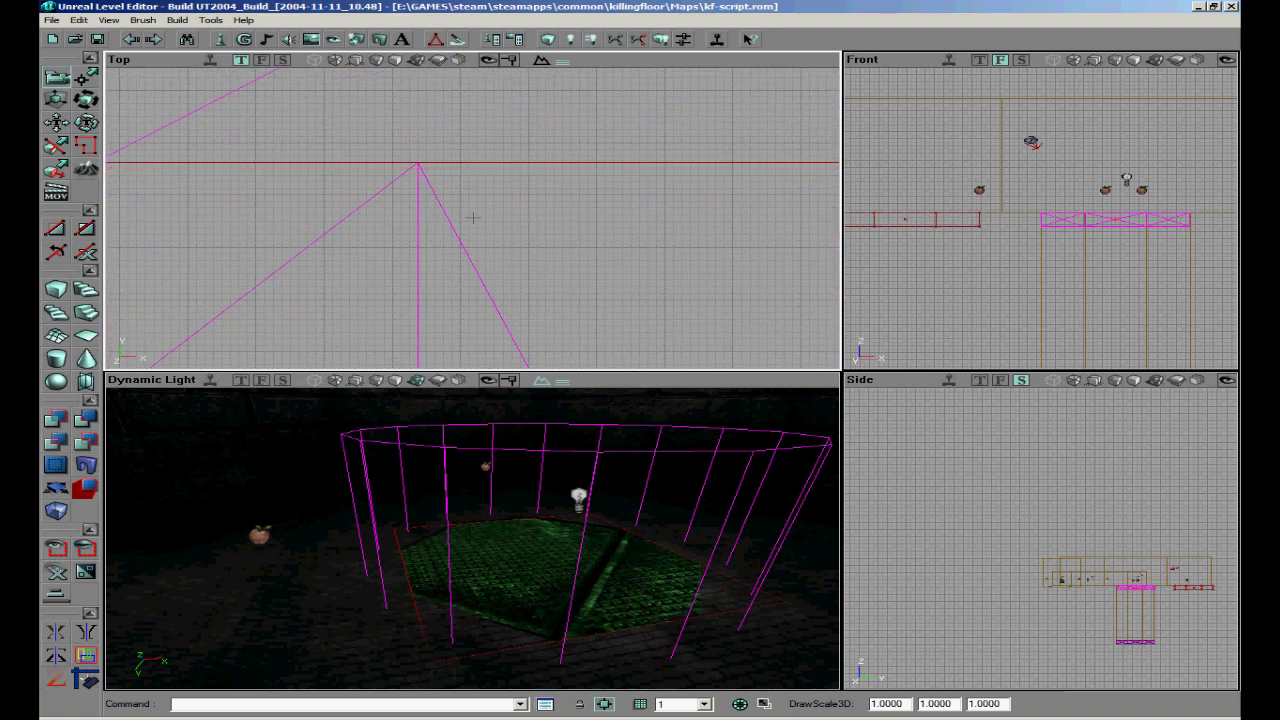
- Set the second Mover's position over the pit opening as Key 0 (Base) and switch it to Key 1
{"action": "right_click_drag", "start_coordinate": [492, 543], "coordinate": [496, 542]}
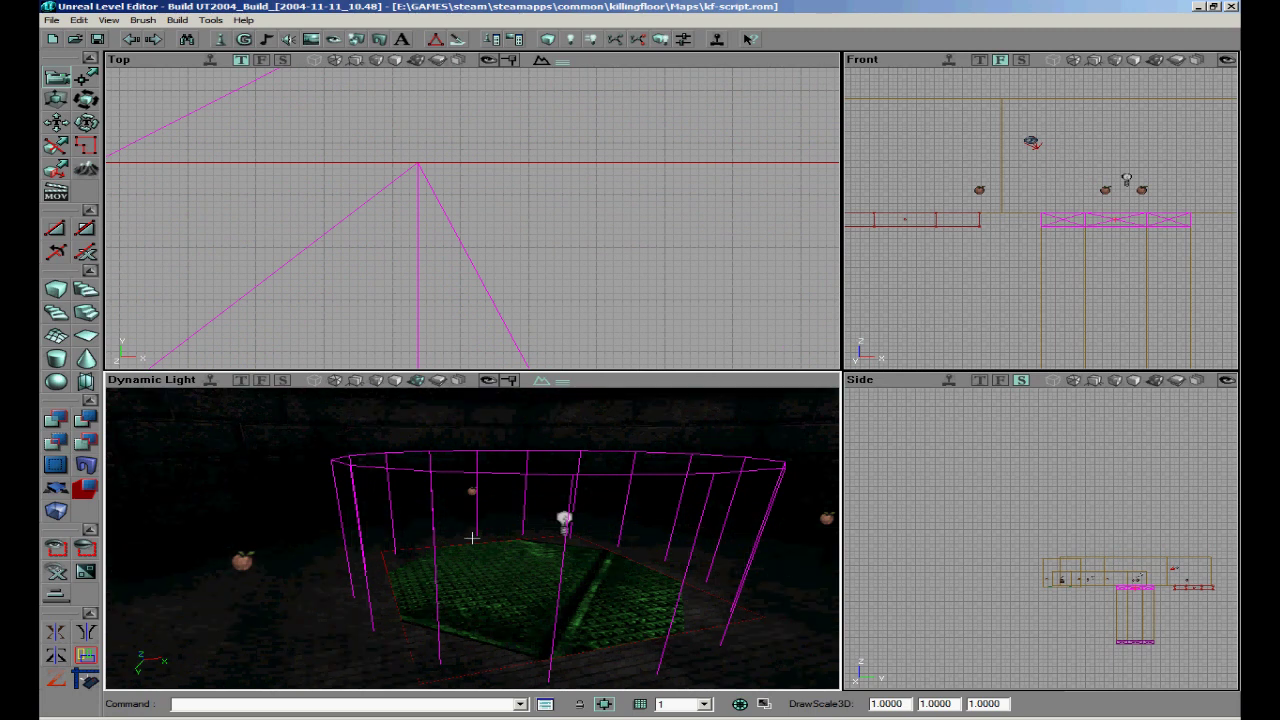
{"action": "right_click", "coordinate": [508, 600]}
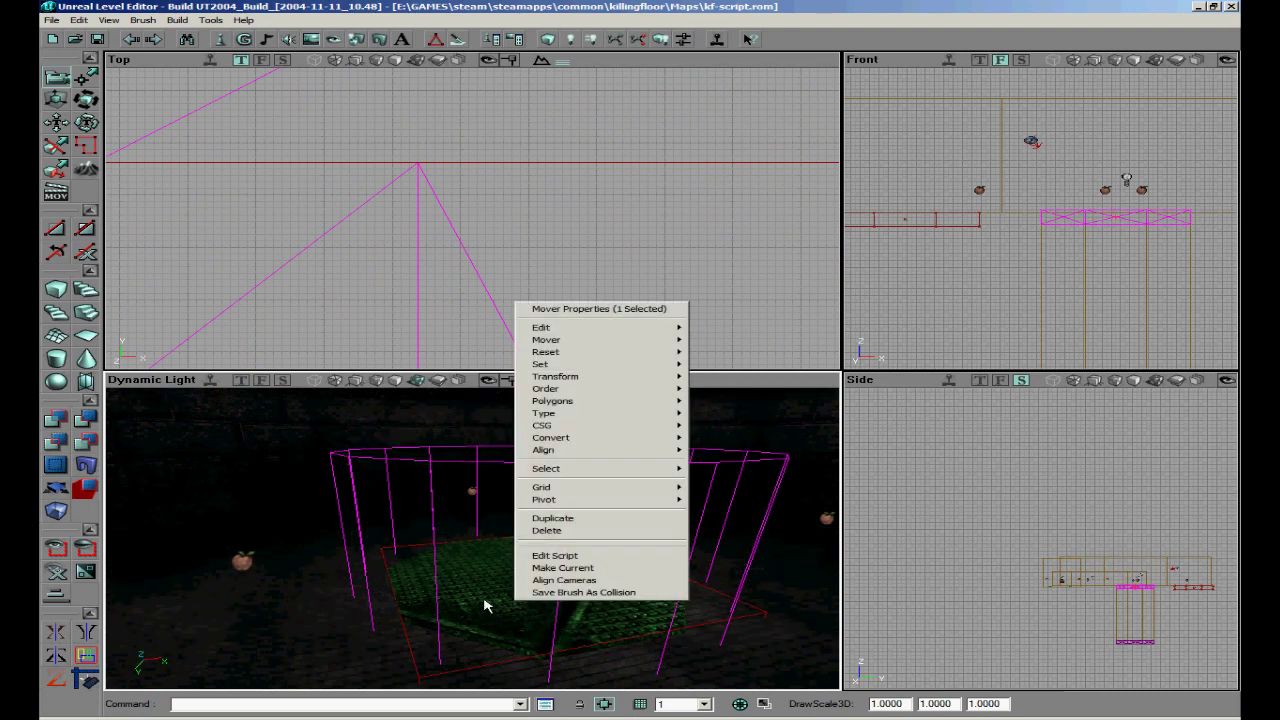
{"action": "mouse_move", "coordinate": [672, 343]}
{"action": "left_click", "coordinate": [712, 341]}
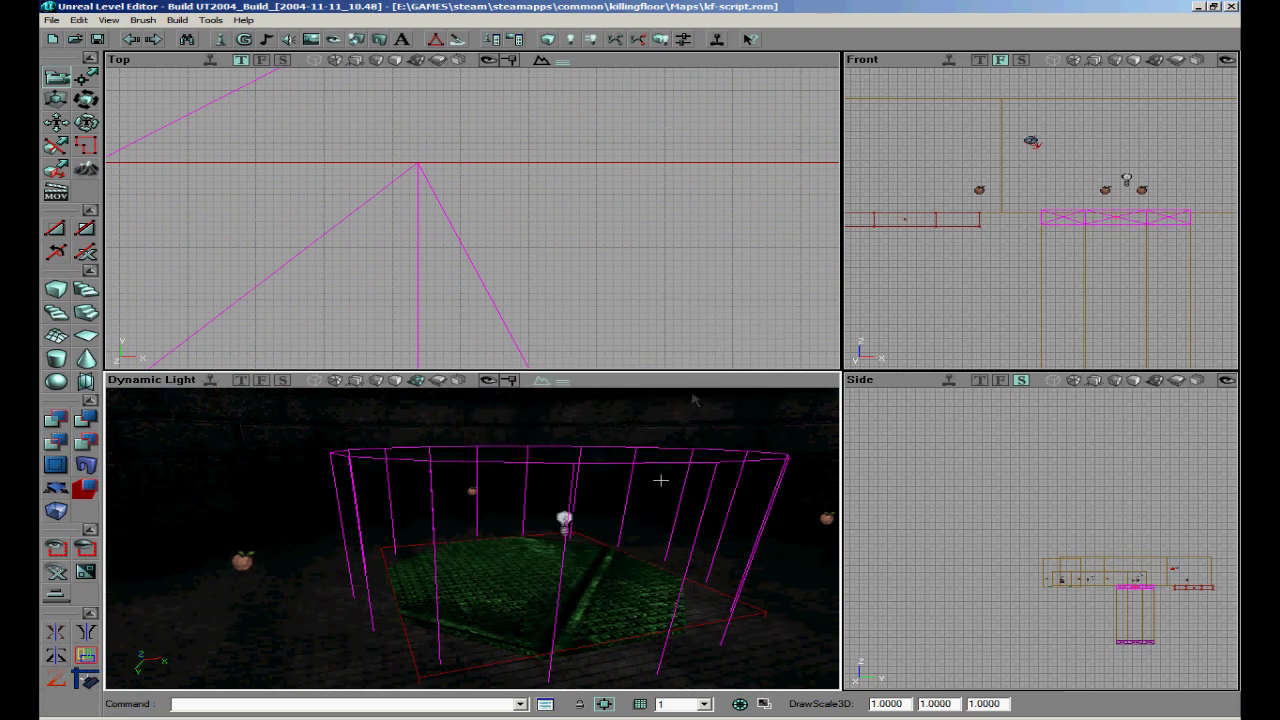
{"action": "right_click", "coordinate": [530, 574]}
{"action": "mouse_move", "coordinate": [642, 315]}
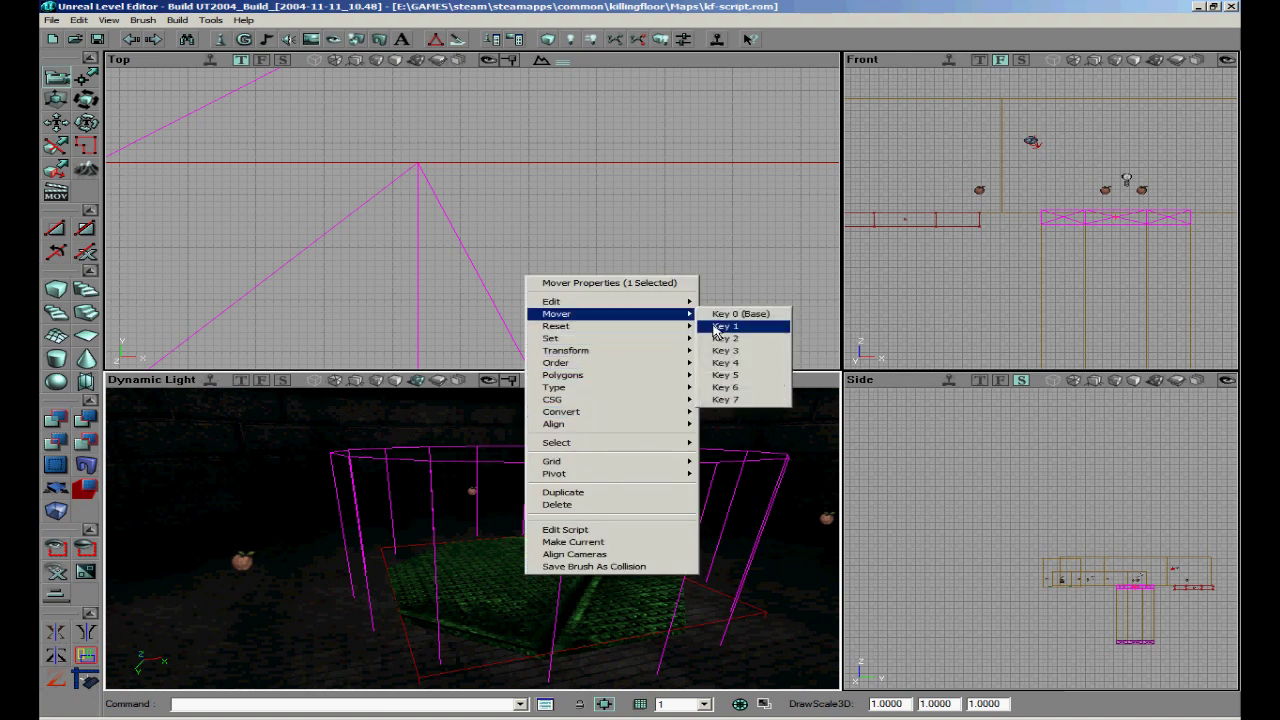
{"action": "left_click", "coordinate": [724, 326]}
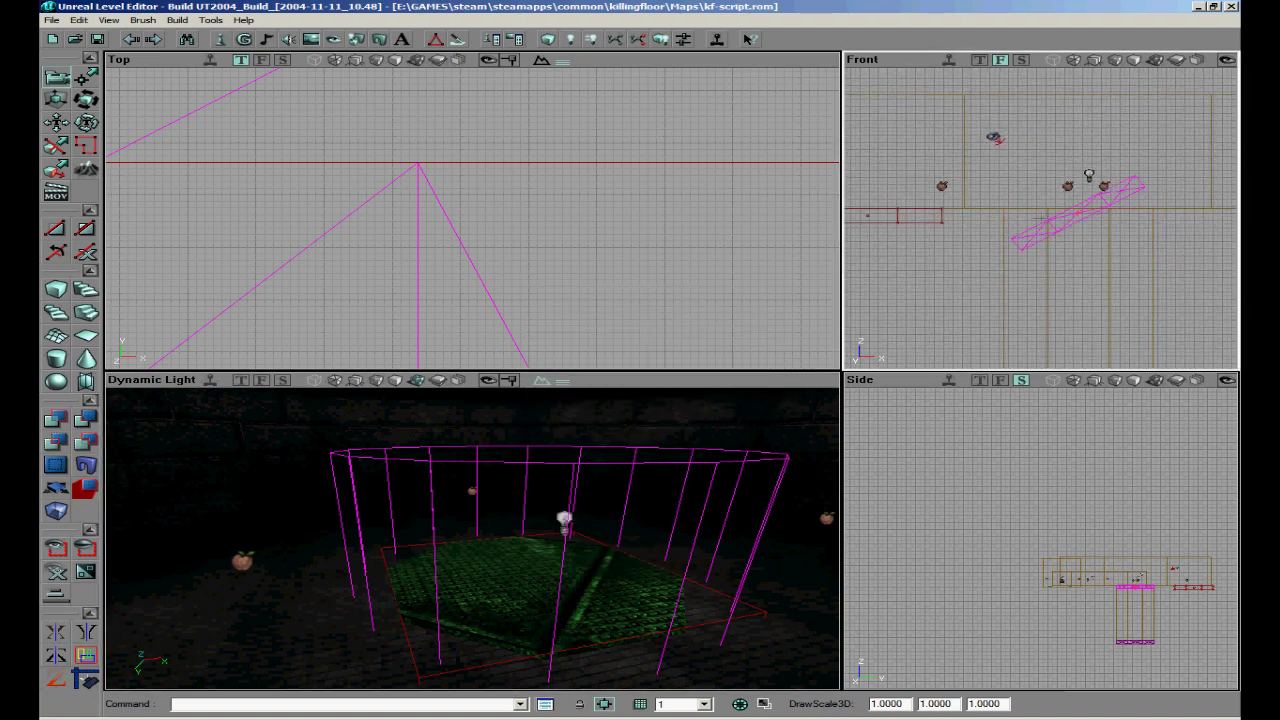
- Try to rotate the second Mover upright and stand it beside the pit for Key 1
{"action": "right_click_drag", "start_coordinate": [1015, 218], "coordinate": [1015, 218], "text": "ctrl"}
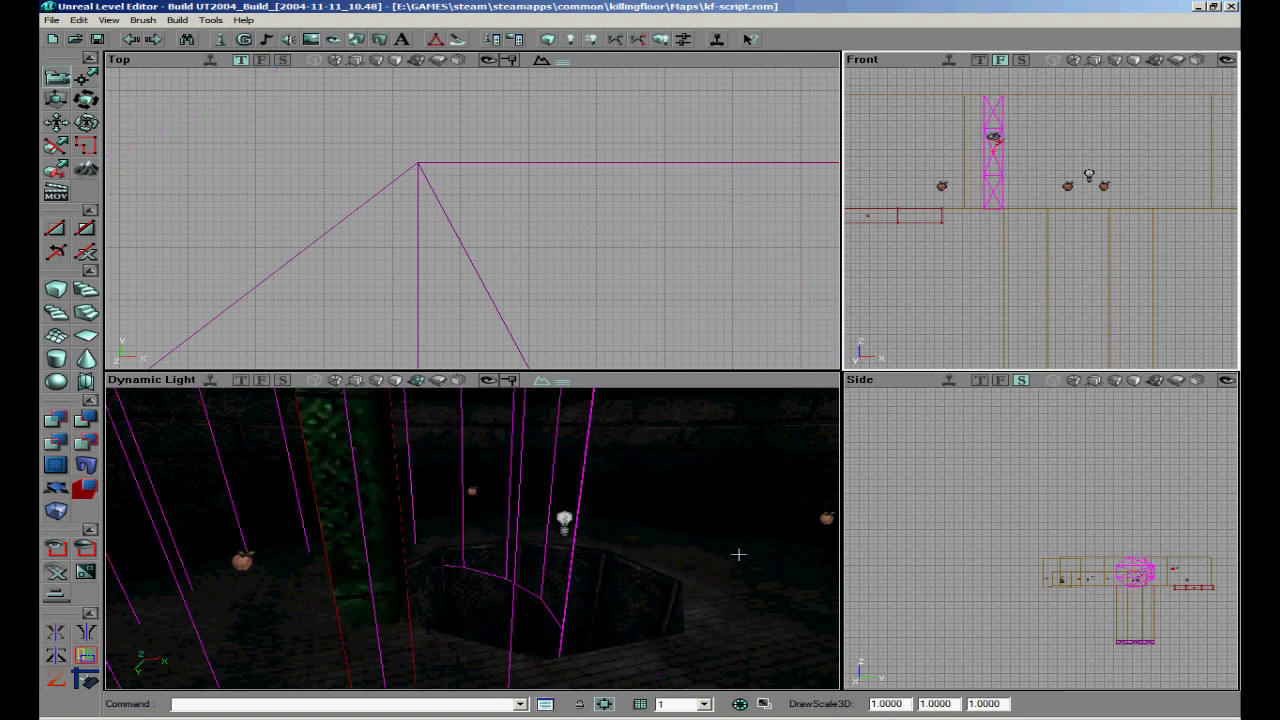
{"action": "left_click_drag", "start_coordinate": [601, 581], "coordinate": [472, 537]}
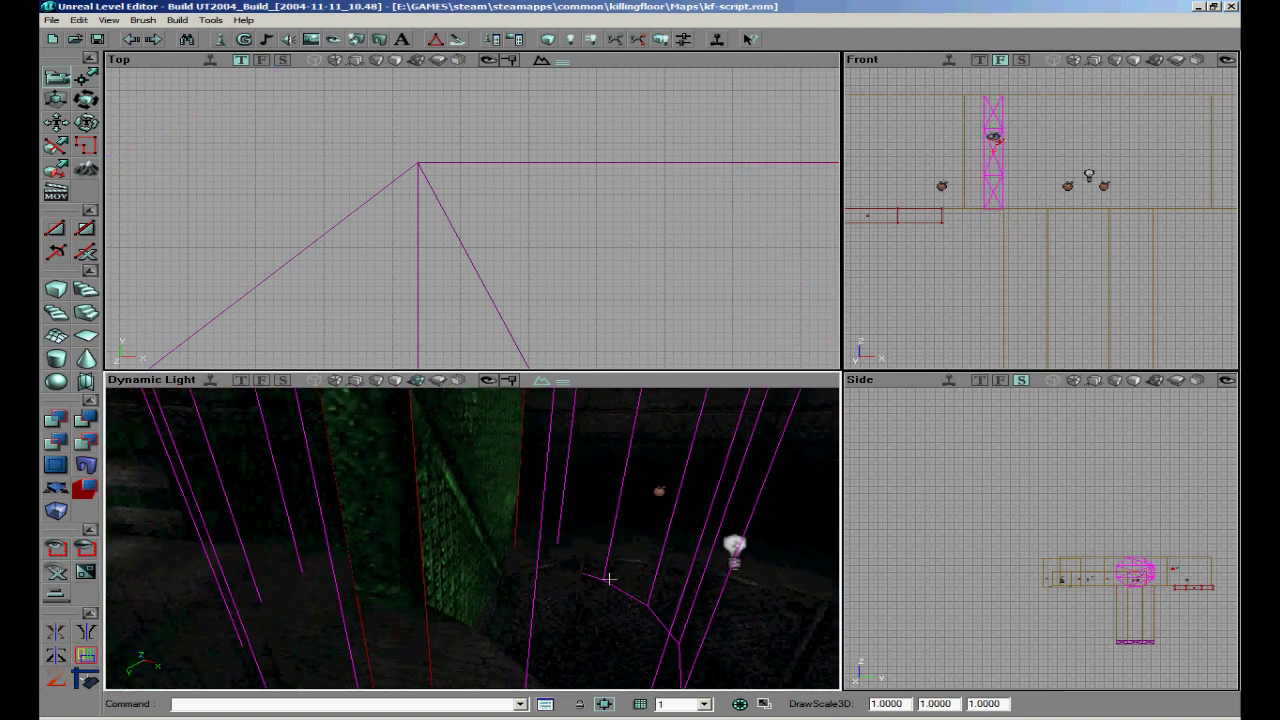
{"action": "left_click_drag", "start_coordinate": [626, 555], "coordinate": [768, 521]}
- Slide the second Mover flat beneath the floor beside the pit for Key 1 and return it to Key 0 (Base)
{"action": "left_click_drag", "start_coordinate": [1069, 204], "coordinate": [1228, 211], "text": "ctrl"}
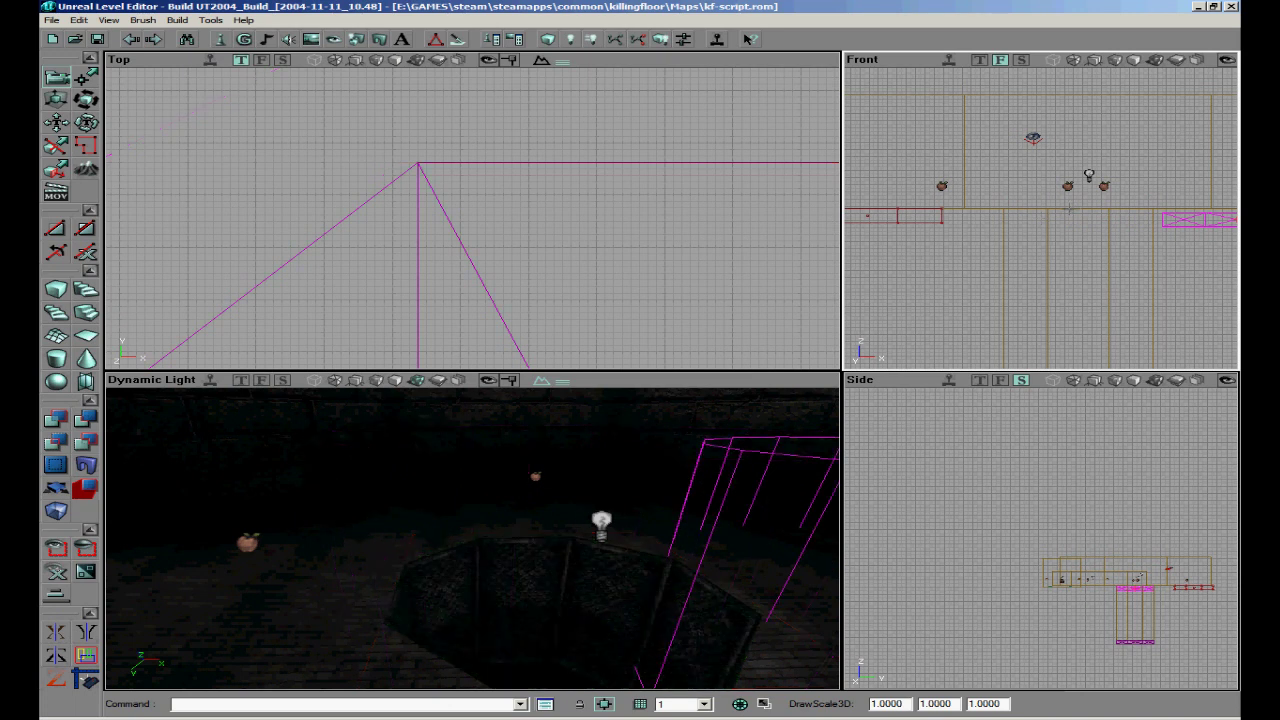
{"action": "scroll", "coordinate": [454, 193], "scroll_direction": "down", "scroll_amount": 5}
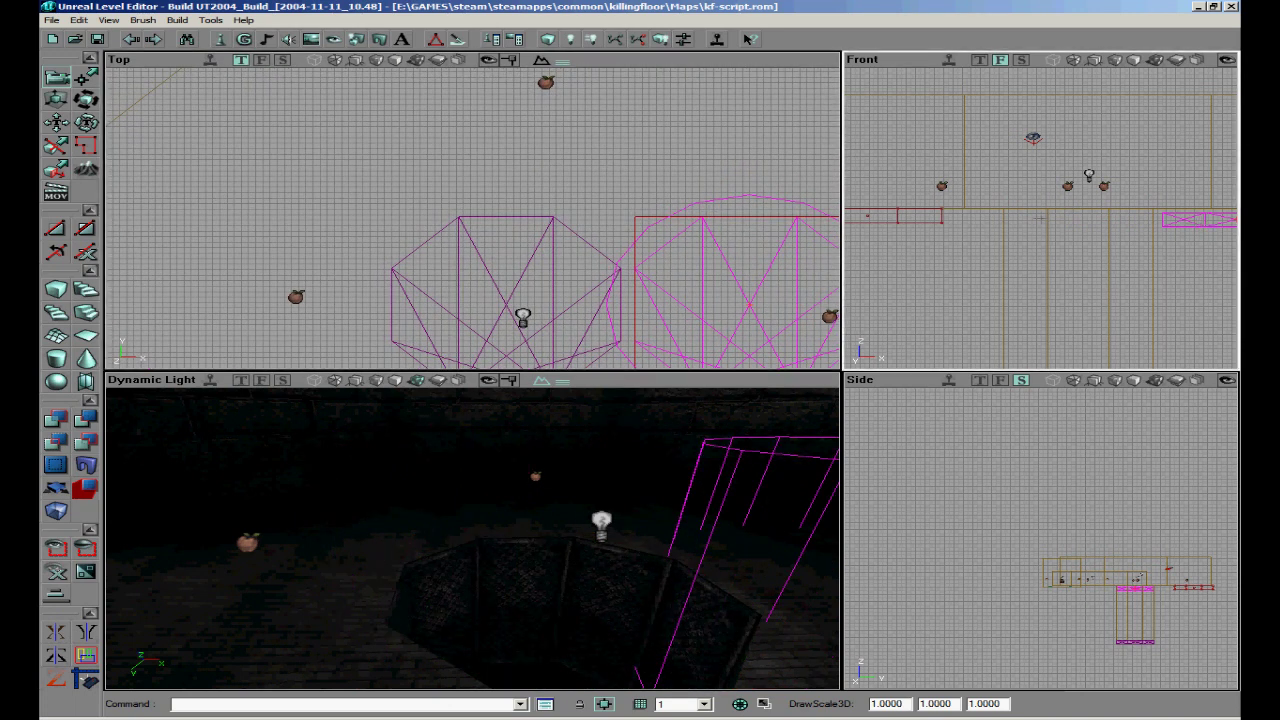
{"action": "right_click", "coordinate": [1022, 222]}
{"action": "mouse_move", "coordinate": [1047, 264]}
{"action": "left_click", "coordinate": [1000, 262]}
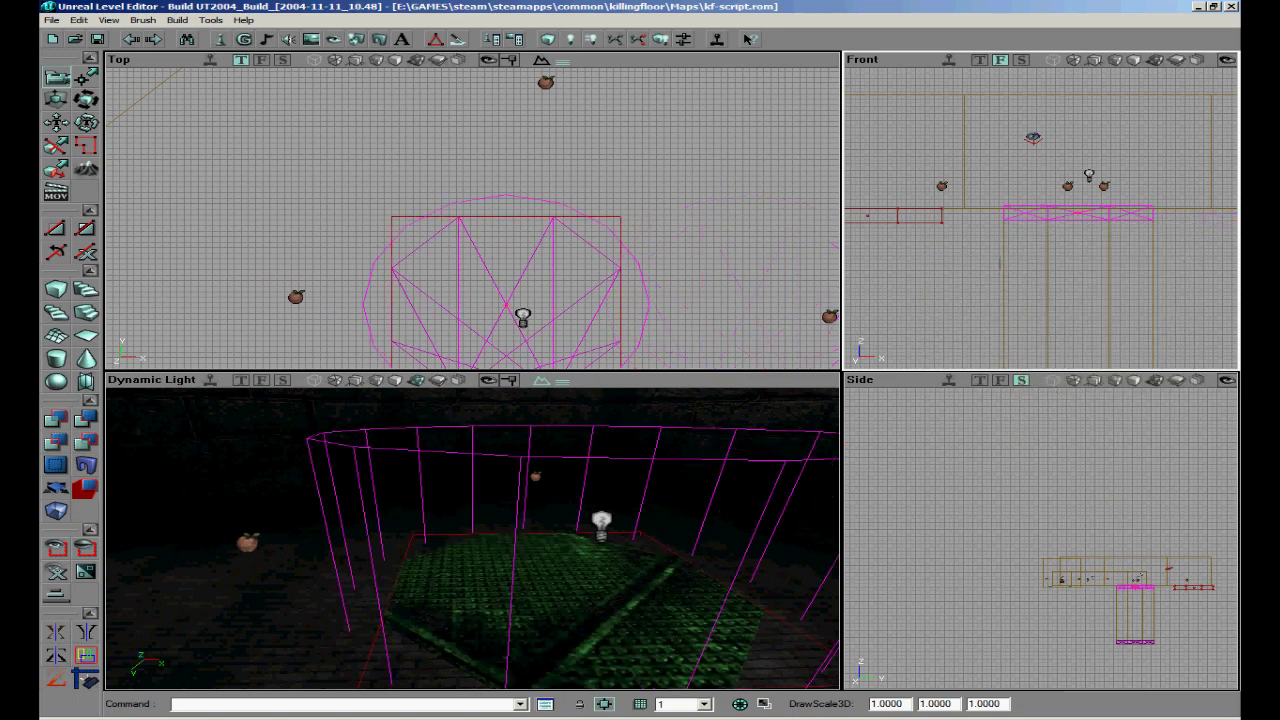
- Place another Trigger just inside the octagonal room, where the corridor opens into it
{"action": "scroll", "coordinate": [528, 290], "scroll_direction": "down", "scroll_amount": 5}
{"action": "left_click_drag", "start_coordinate": [499, 193], "coordinate": [110, 82]}
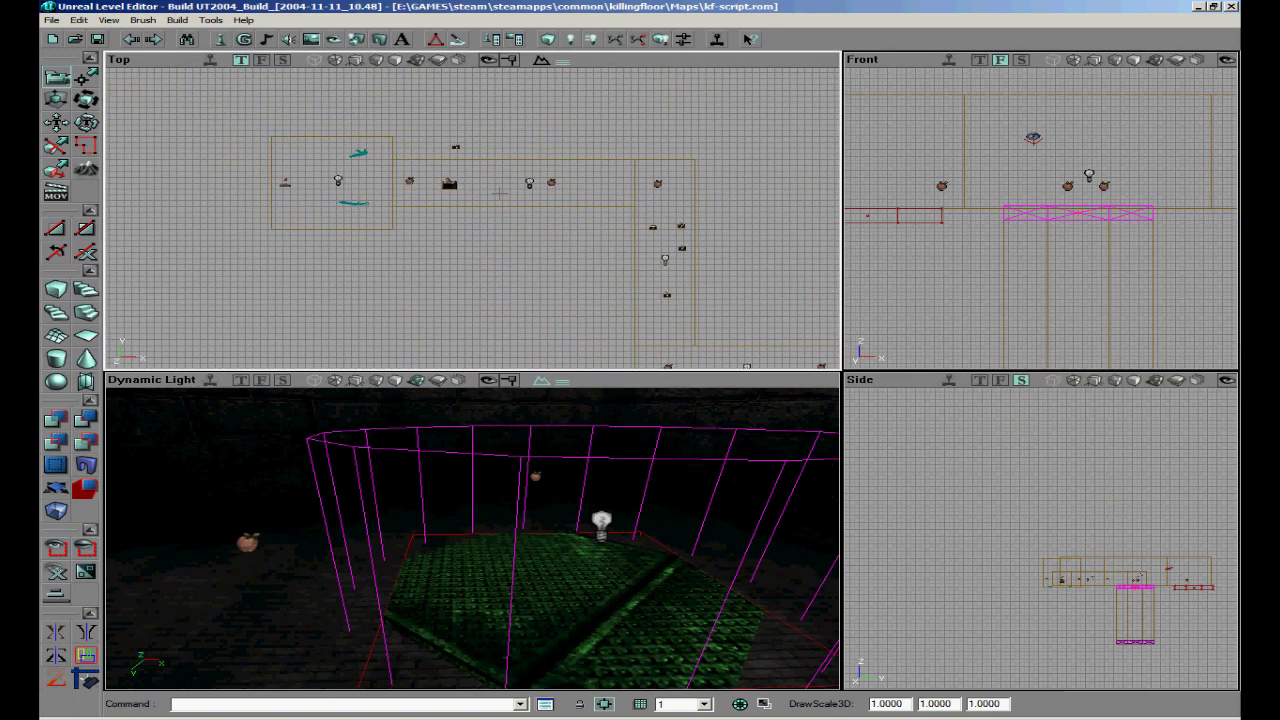
{"action": "scroll", "coordinate": [539, 210], "scroll_direction": "down", "scroll_amount": 4}
{"action": "scroll", "coordinate": [577, 218], "scroll_direction": "up", "scroll_amount": 2}
{"action": "left_click", "coordinate": [577, 218]}
{"action": "left_click_drag", "start_coordinate": [577, 218], "coordinate": [290, 91]}
{"action": "left_click_drag", "start_coordinate": [355, 180], "coordinate": [363, 176], "text": "ctrl+shift"}
{"action": "mouse_move", "coordinate": [472, 538]}
{"action": "left_mouse_down"}
{"action": "mouse_move", "coordinate": [372, 538]}
{"action": "mouse_move", "coordinate": [471, 537]}
{"action": "mouse_move", "coordinate": [472, 470]}
{"action": "mouse_move", "coordinate": [503, 538]}
{"action": "mouse_move", "coordinate": [472, 539]}
{"action": "left_mouse_up"}
- Set the new Trigger's Event to Start2
{"action": "right_click", "coordinate": [388, 543]}
{"action": "left_click", "coordinate": [470, 248]}
{"action": "left_click", "coordinate": [844, 102]}
{"action": "left_click", "coordinate": [1050, 118]}
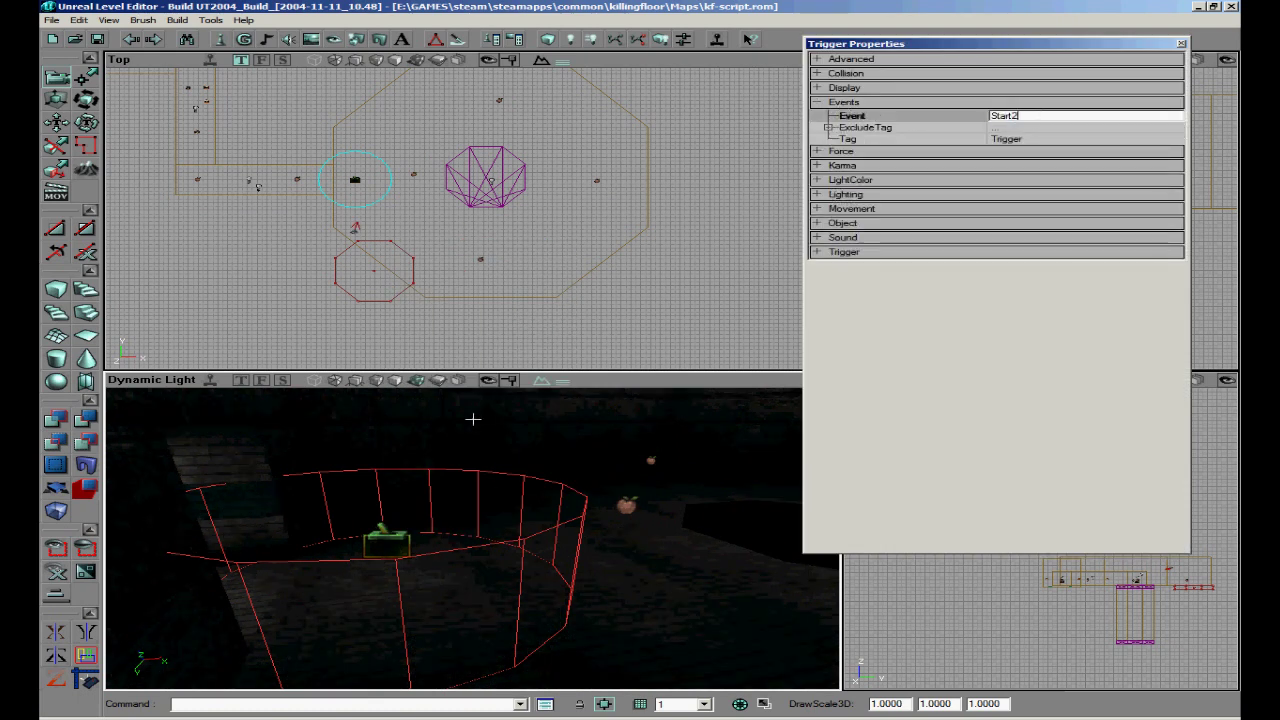
{"action": "left_click_drag", "start_coordinate": [473, 419], "coordinate": [552, 437]}
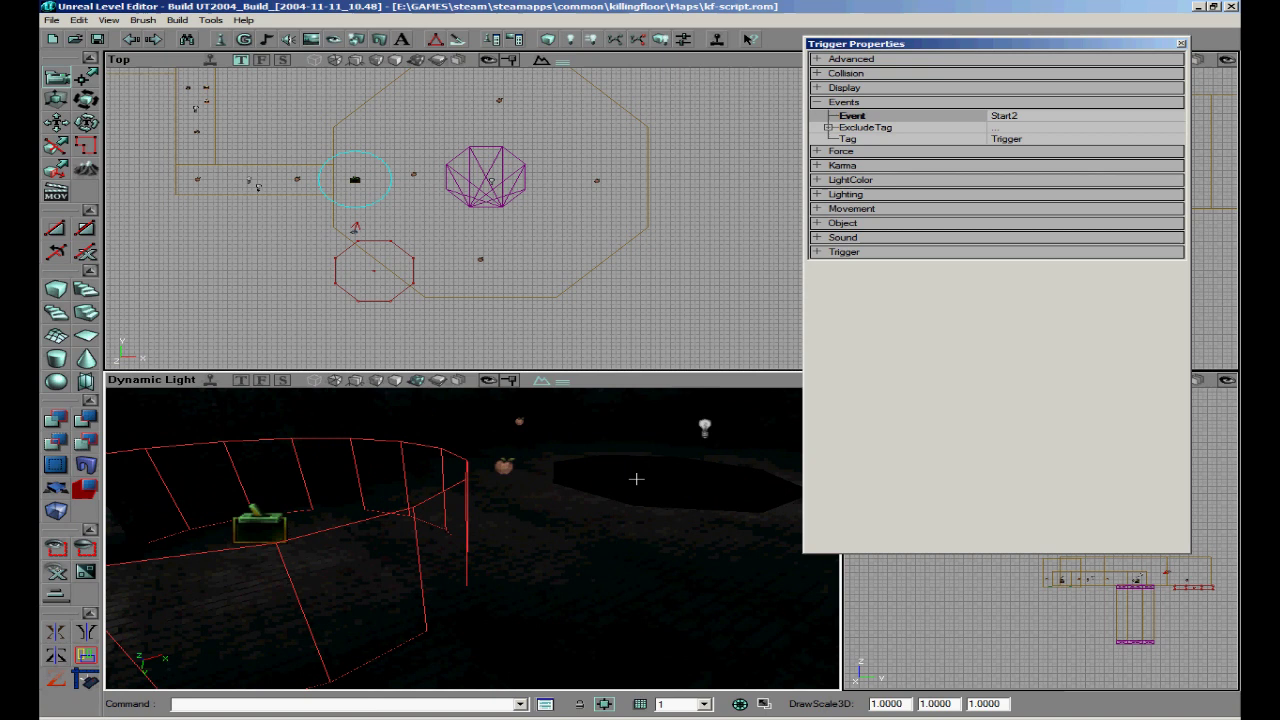
- Set the cylinder builder's Height and OuterRadius to 512
{"action": "left_click_drag", "start_coordinate": [538, 436], "coordinate": [604, 549]}
{"action": "left_click_drag", "start_coordinate": [472, 219], "coordinate": [276, 204]}
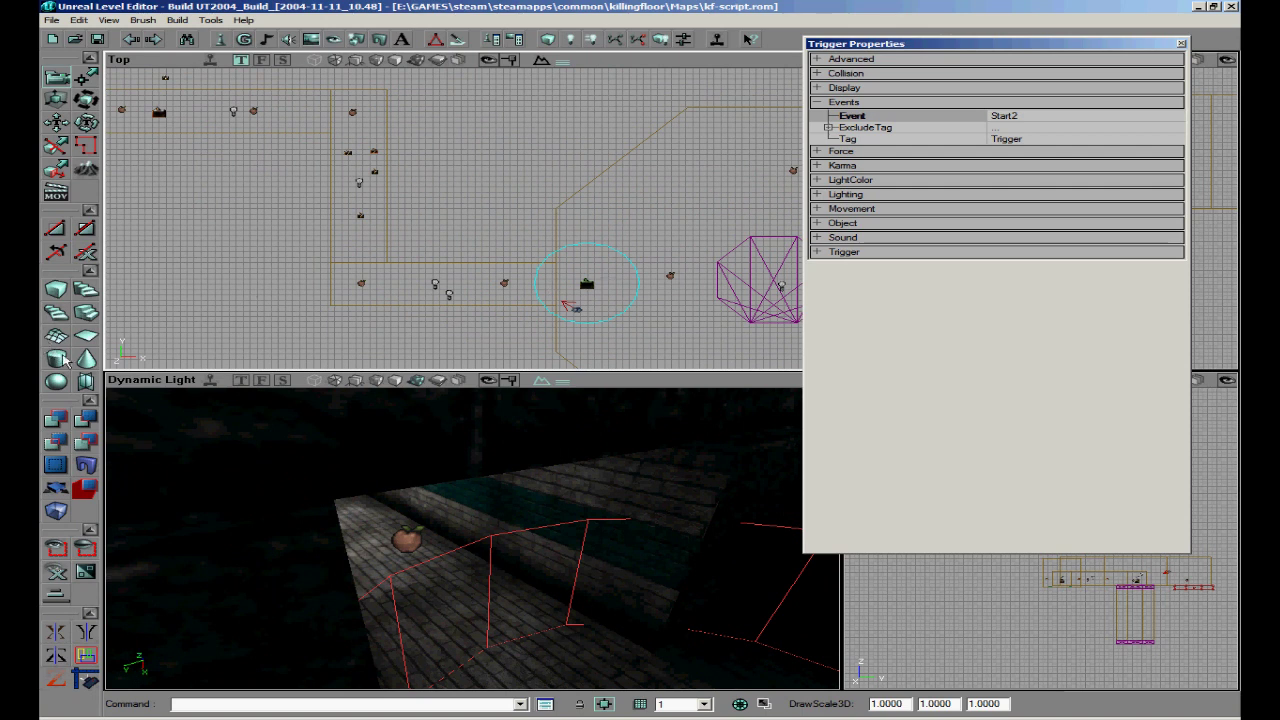
{"action": "right_click", "coordinate": [64, 361]}
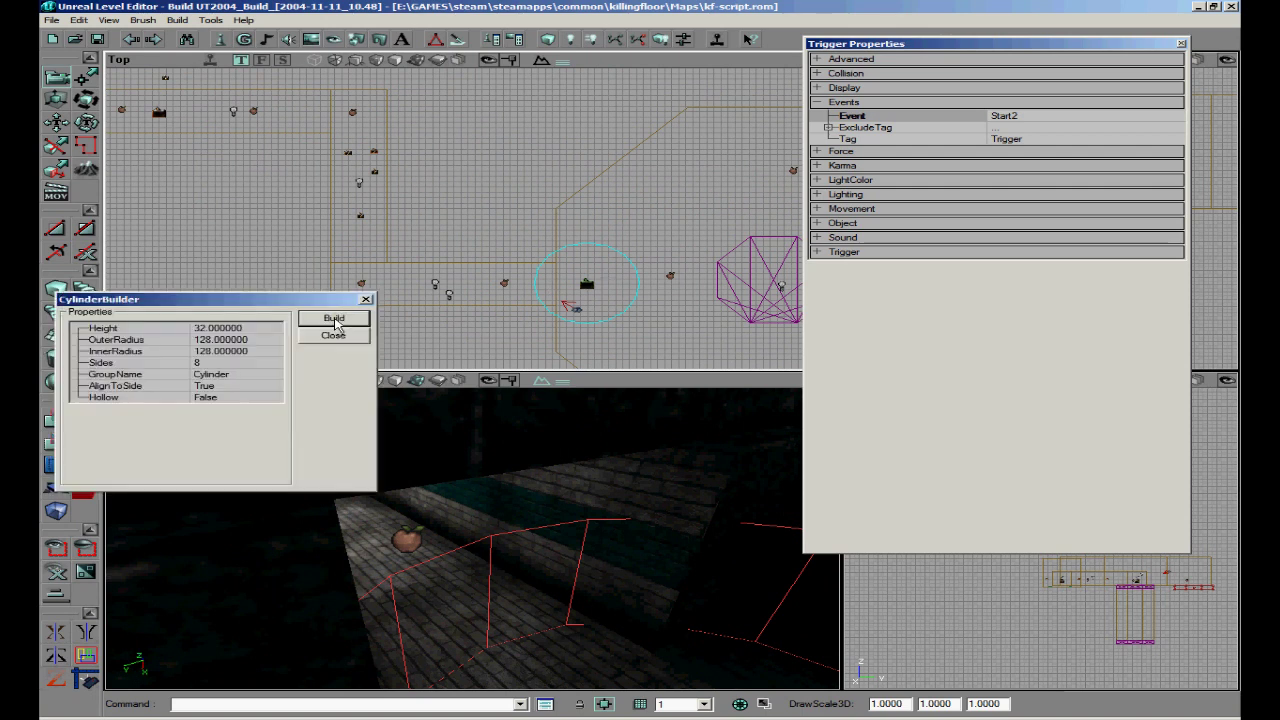
{"action": "left_click", "coordinate": [240, 328]}
{"action": "type", "text": "512"}
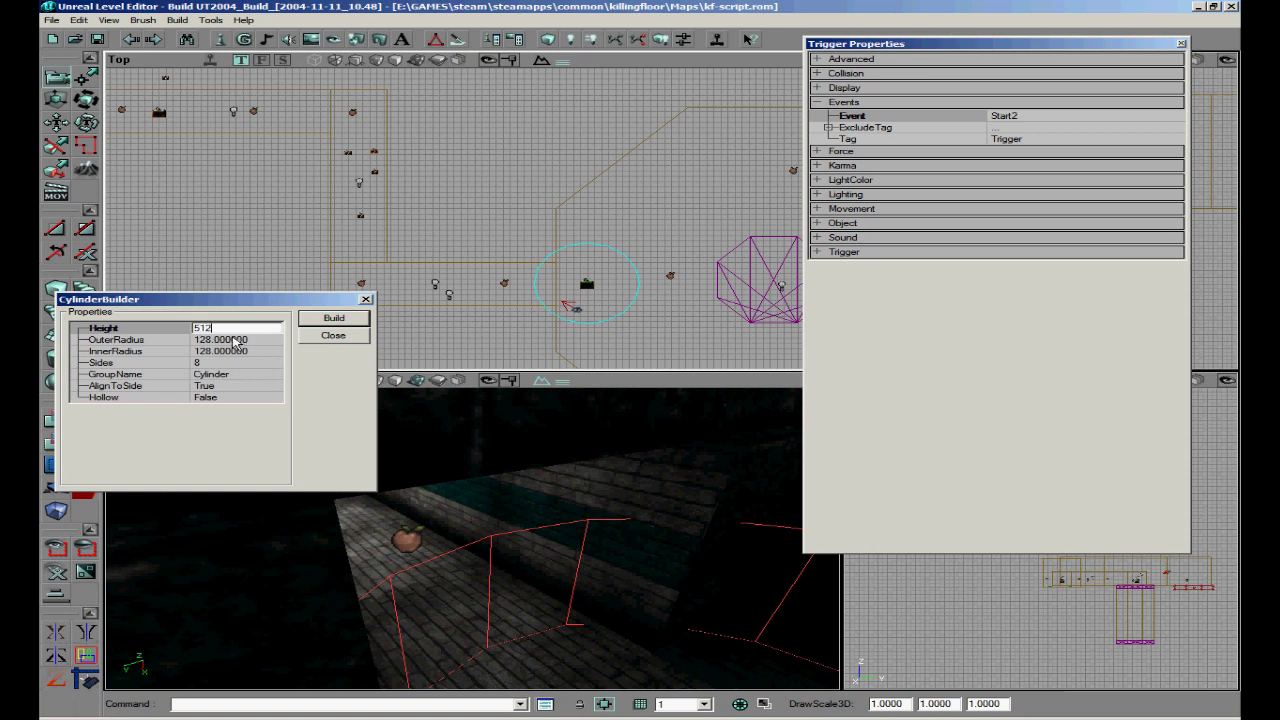
{"action": "left_click", "coordinate": [236, 340]}
{"action": "type", "text": "51"}
{"action": "left_click", "coordinate": [236, 351]}
{"action": "type", "text": "5"}
{"action": "left_click", "coordinate": [334, 336]}
- Move the octagonal builder brush onto the new Trigger at the octagonal room's entrance
{"action": "scroll", "coordinate": [334, 336], "scroll_direction": "down", "scroll_amount": 4}
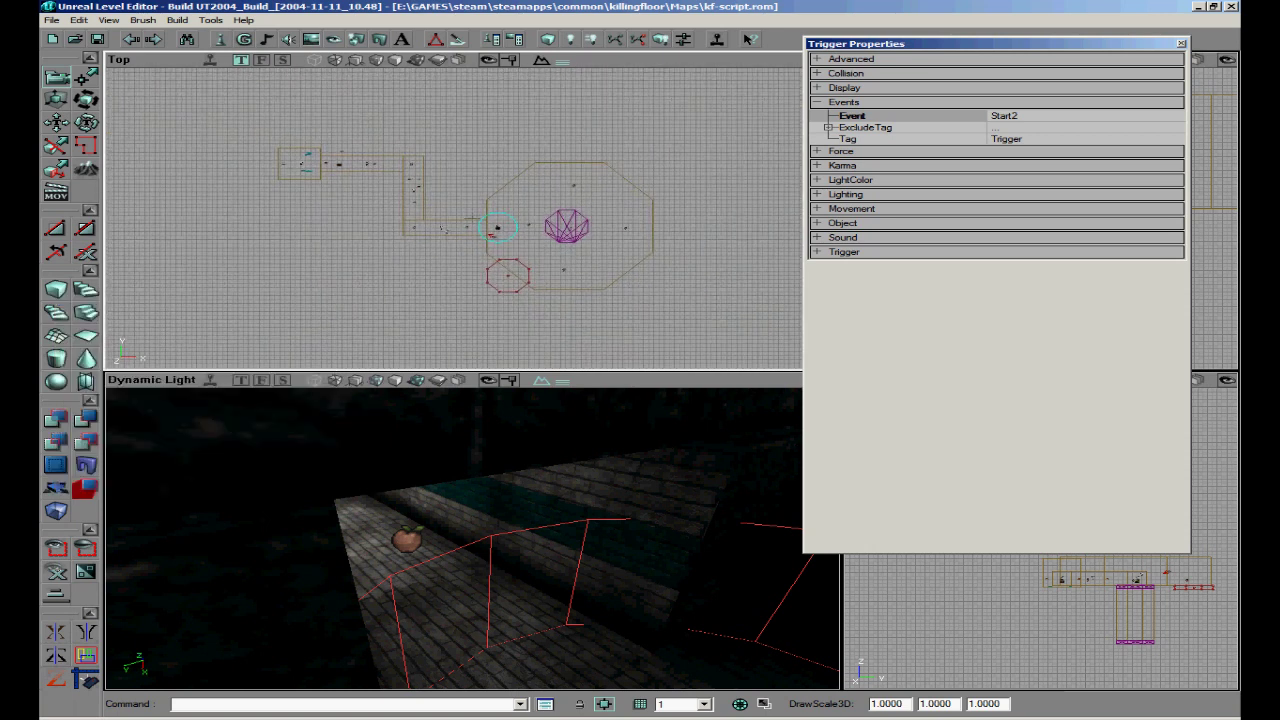
{"action": "scroll", "coordinate": [490, 217], "scroll_direction": "up", "scroll_amount": 2}
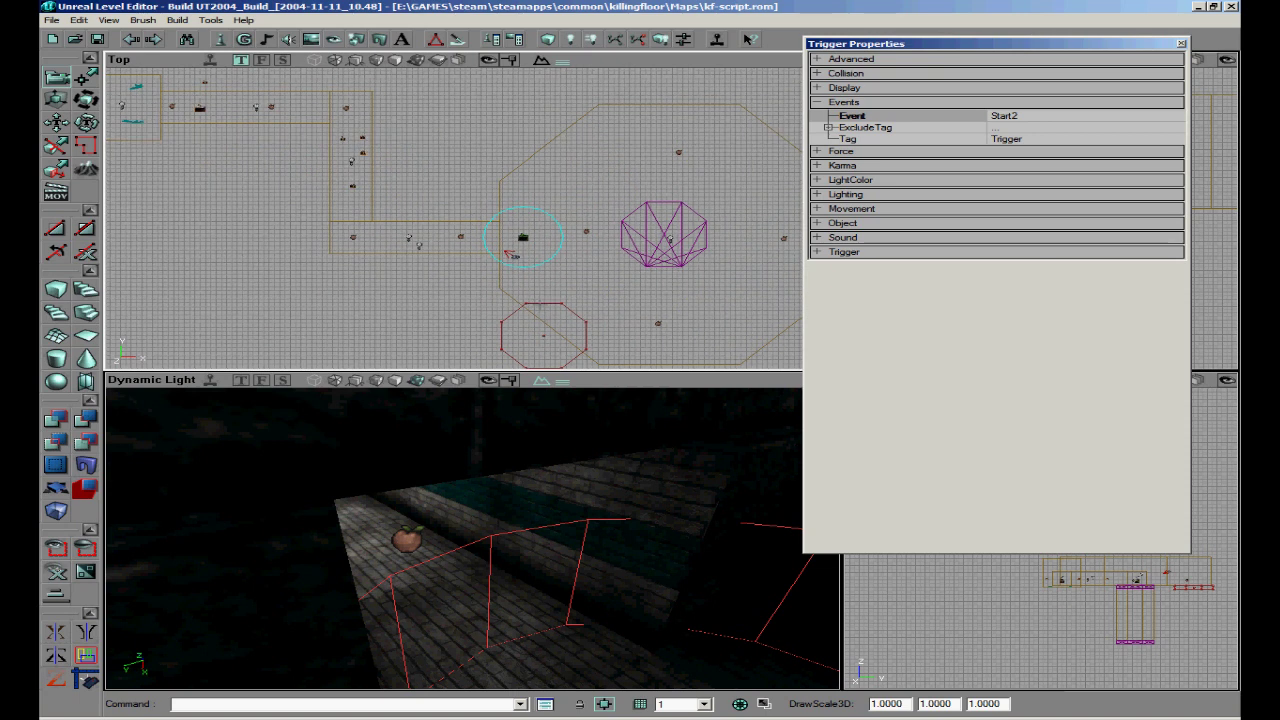
{"action": "left_click", "coordinate": [540, 304]}
{"action": "left_click_drag", "start_coordinate": [540, 304], "coordinate": [472, 211], "text": "ctrl"}
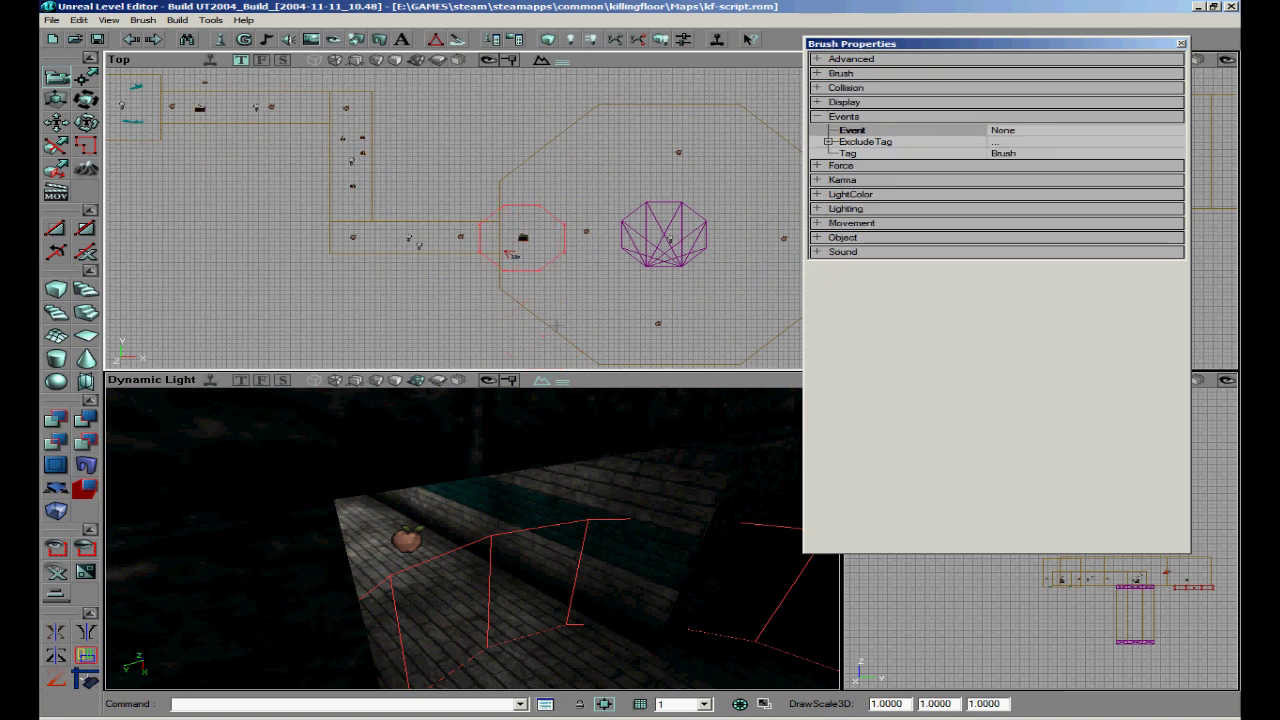
{"action": "right_click_drag", "start_coordinate": [503, 650], "coordinate": [471, 540]}
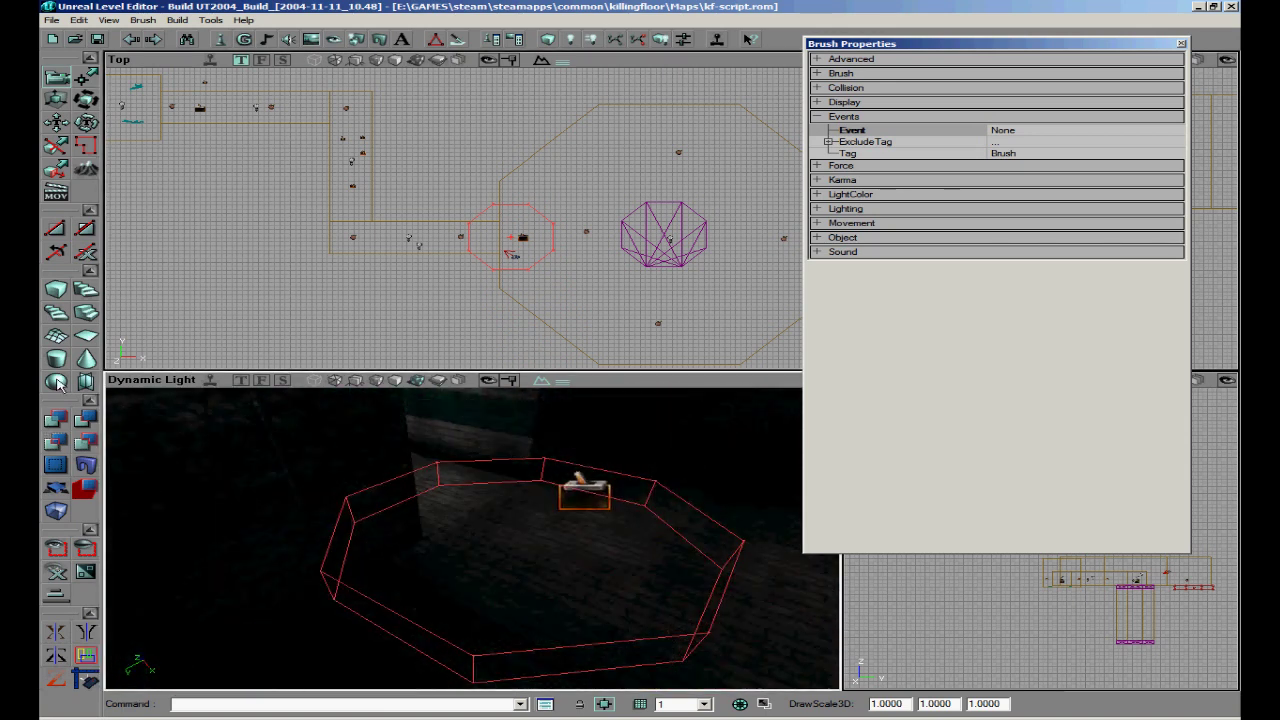
- Set the cylinder builder's InnerRadius to 512 and build the cylinder brush
{"action": "right_click", "coordinate": [57, 382]}
{"action": "left_click", "coordinate": [232, 352]}
{"action": "type", "text": "512"}
{"action": "left_click", "coordinate": [338, 320]}
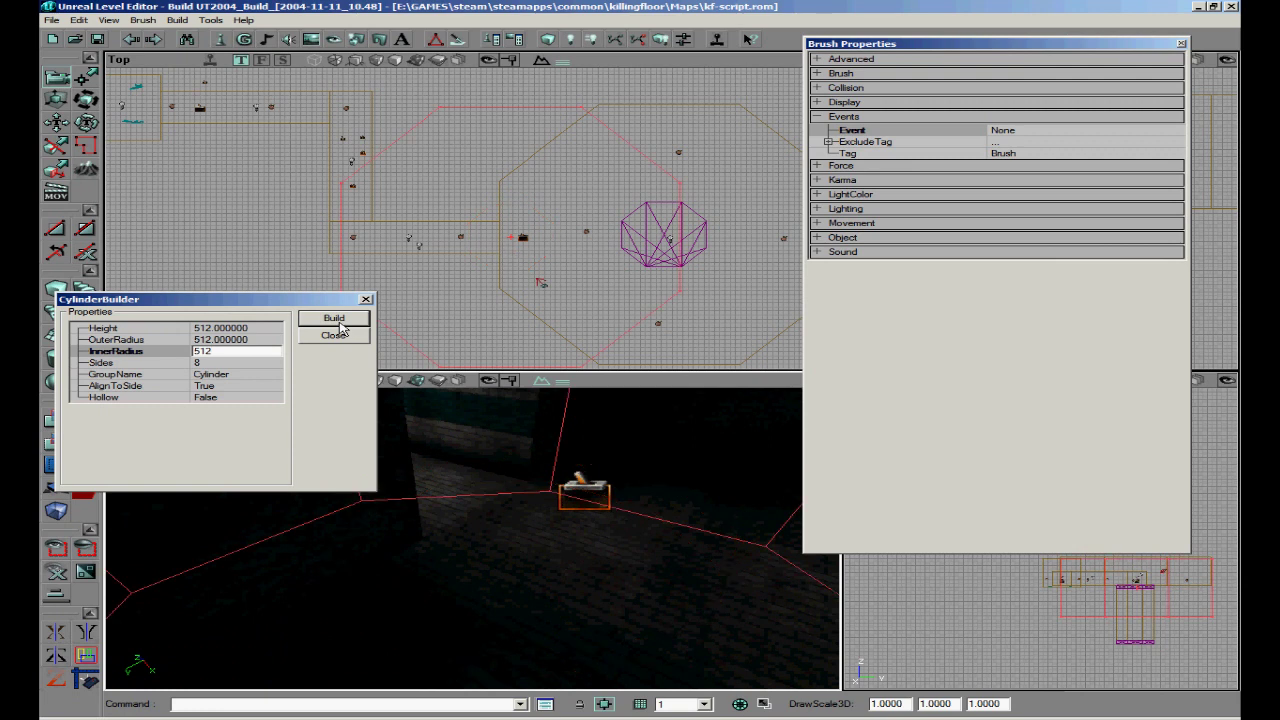
- Set the cylinder builder's InnerRadius and OuterRadius to 256 and rebuild the brush
{"action": "left_click", "coordinate": [230, 348]}
{"action": "type", "text": "256"}
{"action": "left_click", "coordinate": [241, 341]}
{"action": "type", "text": "256"}
{"action": "left_click", "coordinate": [344, 321]}
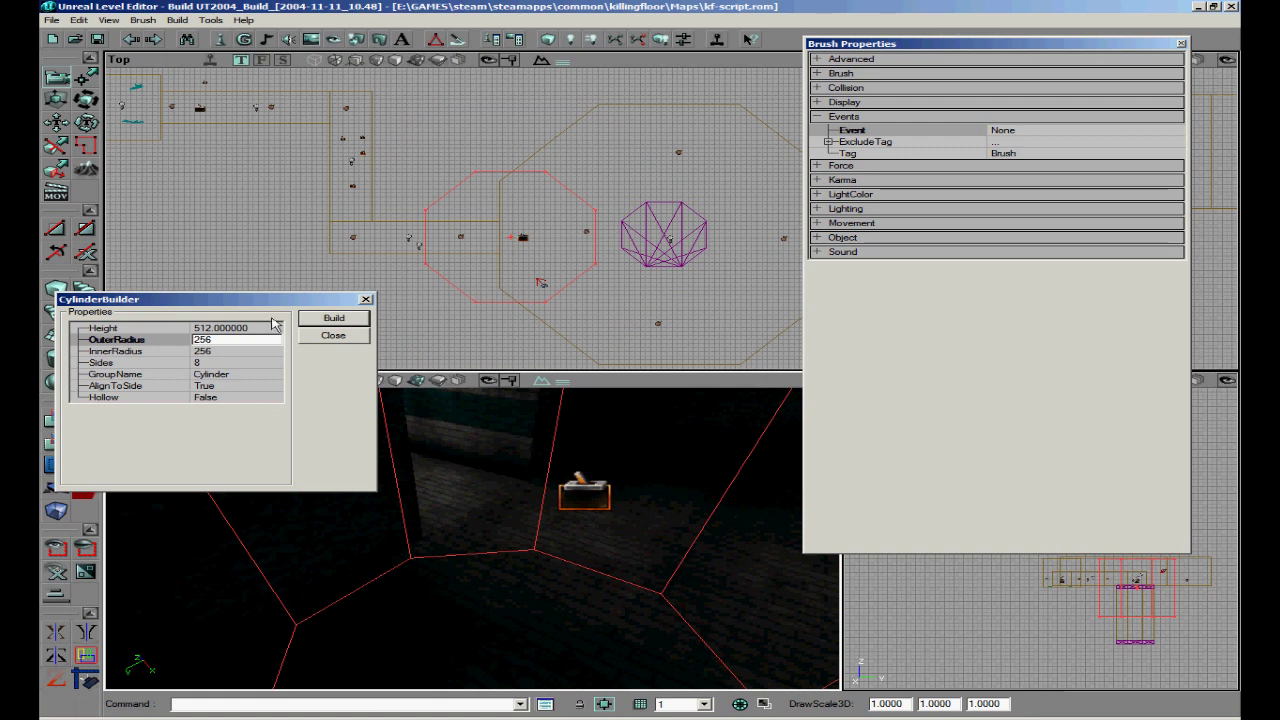
- Set the cylinder builder's Height to 256, rebuild the octagonal brush and close the builder
{"action": "left_click", "coordinate": [230, 328]}
{"action": "type", "text": "256"}
{"action": "left_click", "coordinate": [332, 319]}
{"action": "mouse_move", "coordinate": [545, 484]}
{"action": "right_mouse_down"}
{"action": "mouse_move", "coordinate": [471, 537]}
{"action": "mouse_move", "coordinate": [545, 484]}
{"action": "right_mouse_up"}
{"action": "left_click", "coordinate": [366, 299]}
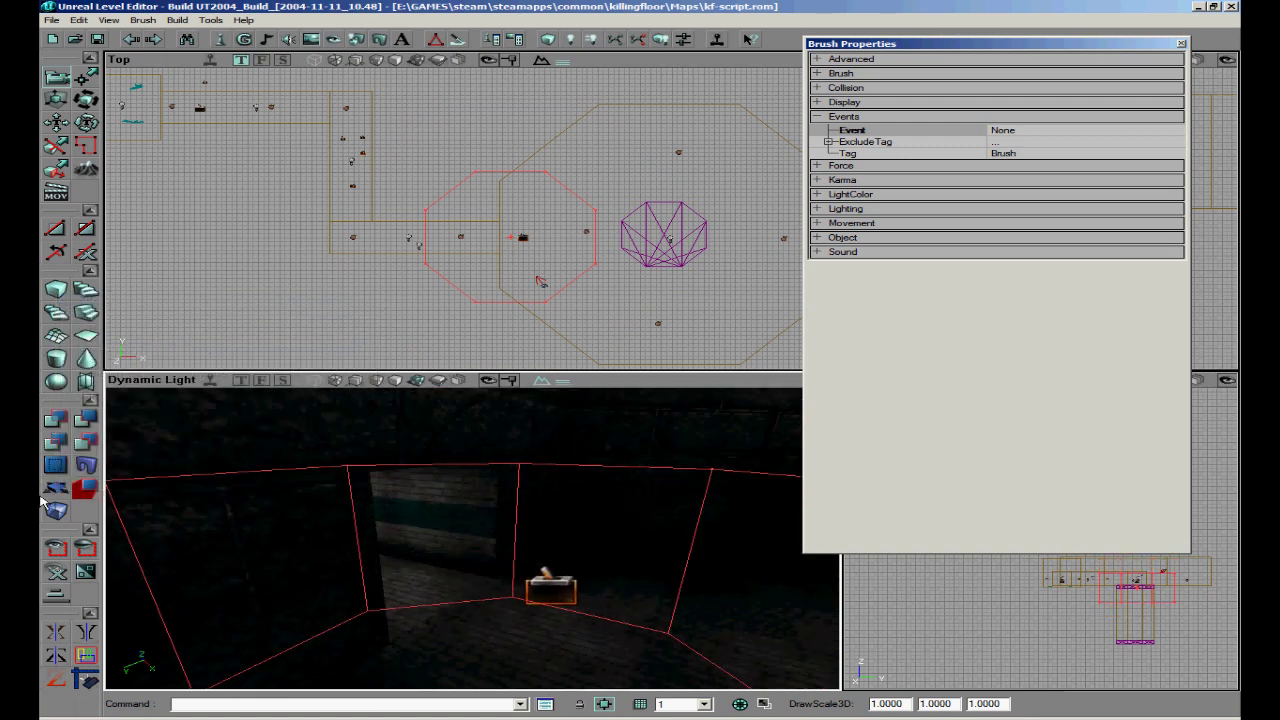
- Add a KFZombieZoneVolume from the octagonal brush at the room's entrance and move the builder brush clear of it
{"action": "right_click", "coordinate": [56, 512]}
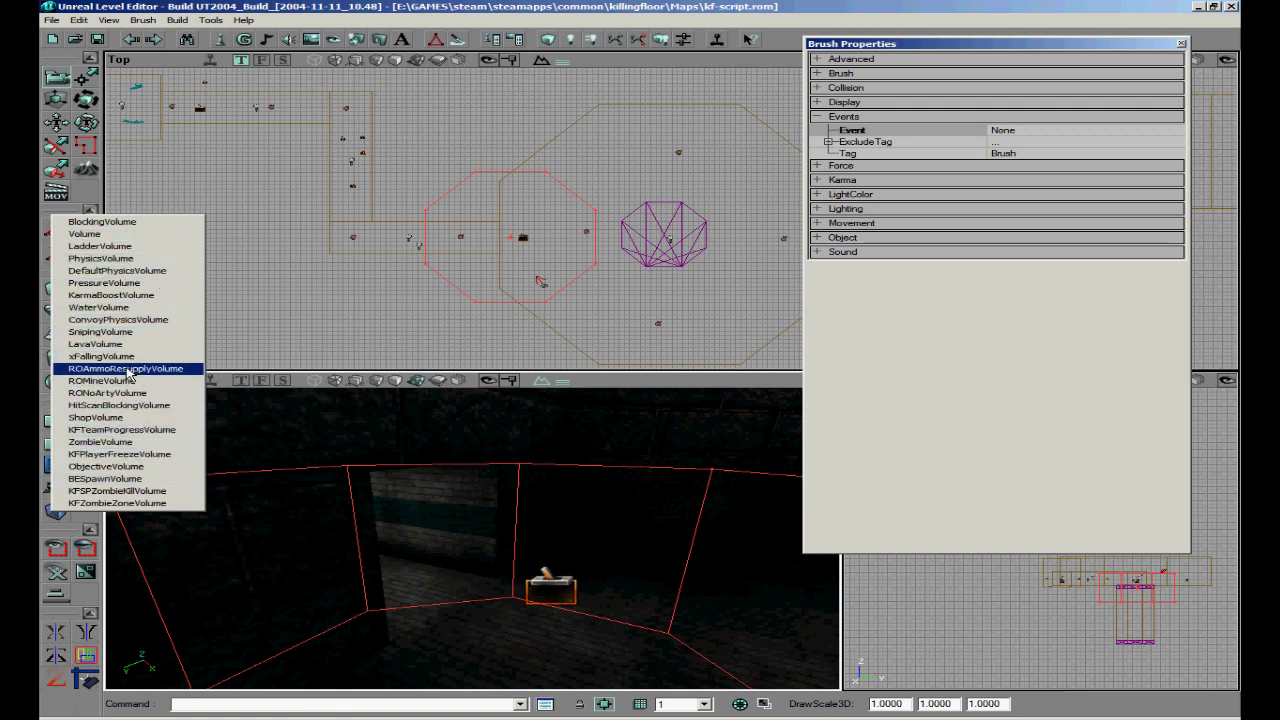
{"action": "left_click", "coordinate": [133, 503]}
{"action": "left_click_drag", "start_coordinate": [606, 250], "coordinate": [472, 218]}
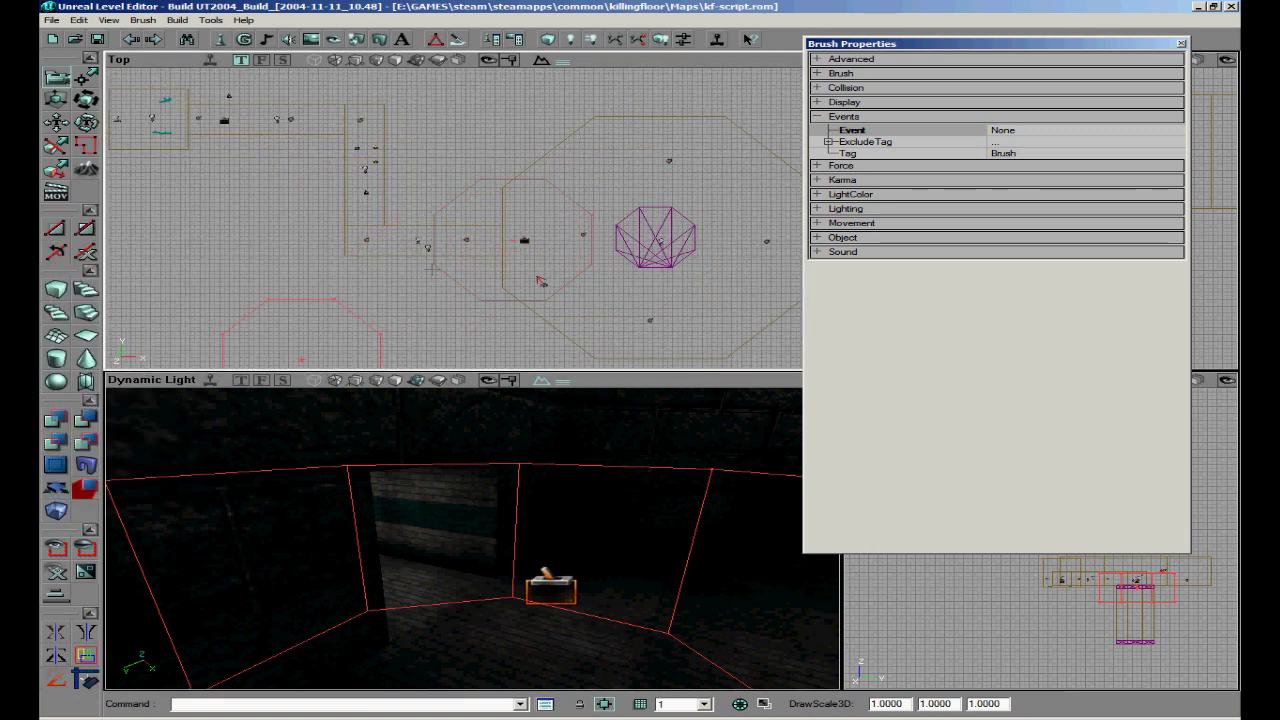
- Add a BlockedClasses entry to the new KFZombieZoneVolume and set it to ZombieClot
{"action": "right_click", "coordinate": [485, 181]}
{"action": "left_click", "coordinate": [503, 190]}
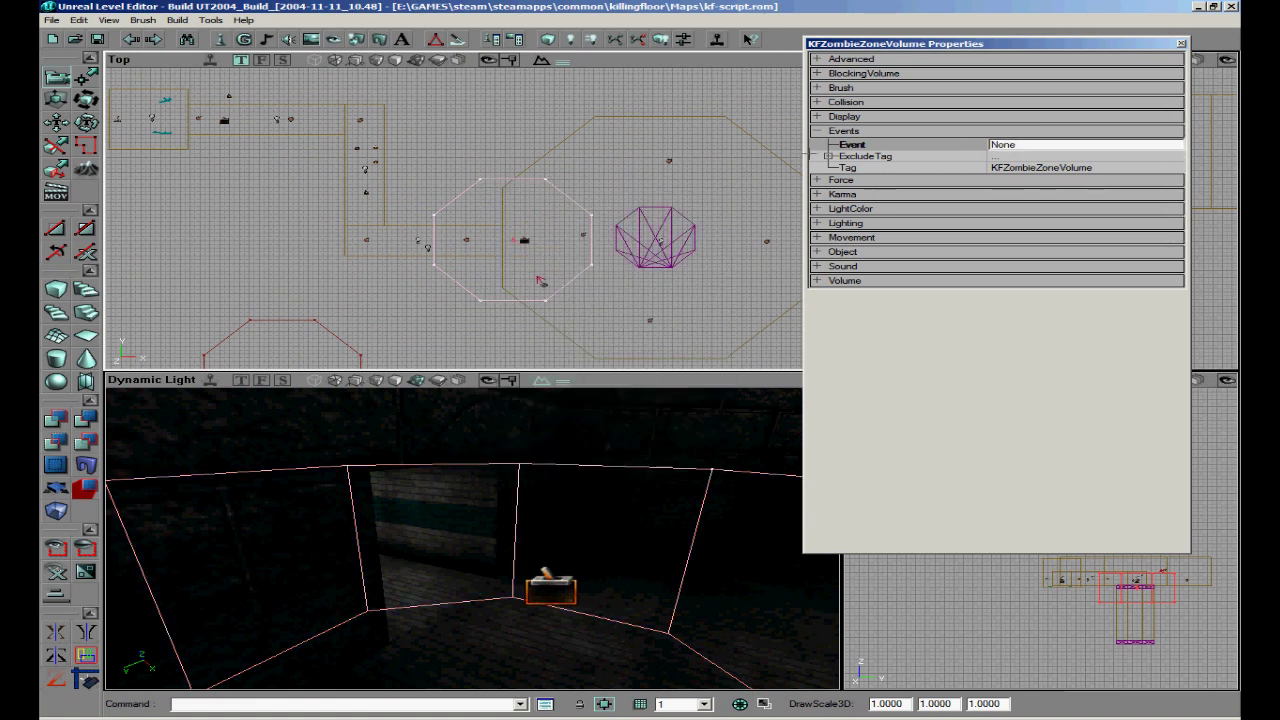
{"action": "left_click", "coordinate": [868, 76]}
{"action": "left_click", "coordinate": [873, 109]}
{"action": "left_click", "coordinate": [1085, 121]}
{"action": "left_click", "coordinate": [1140, 109]}
{"action": "left_click", "coordinate": [1172, 109]}
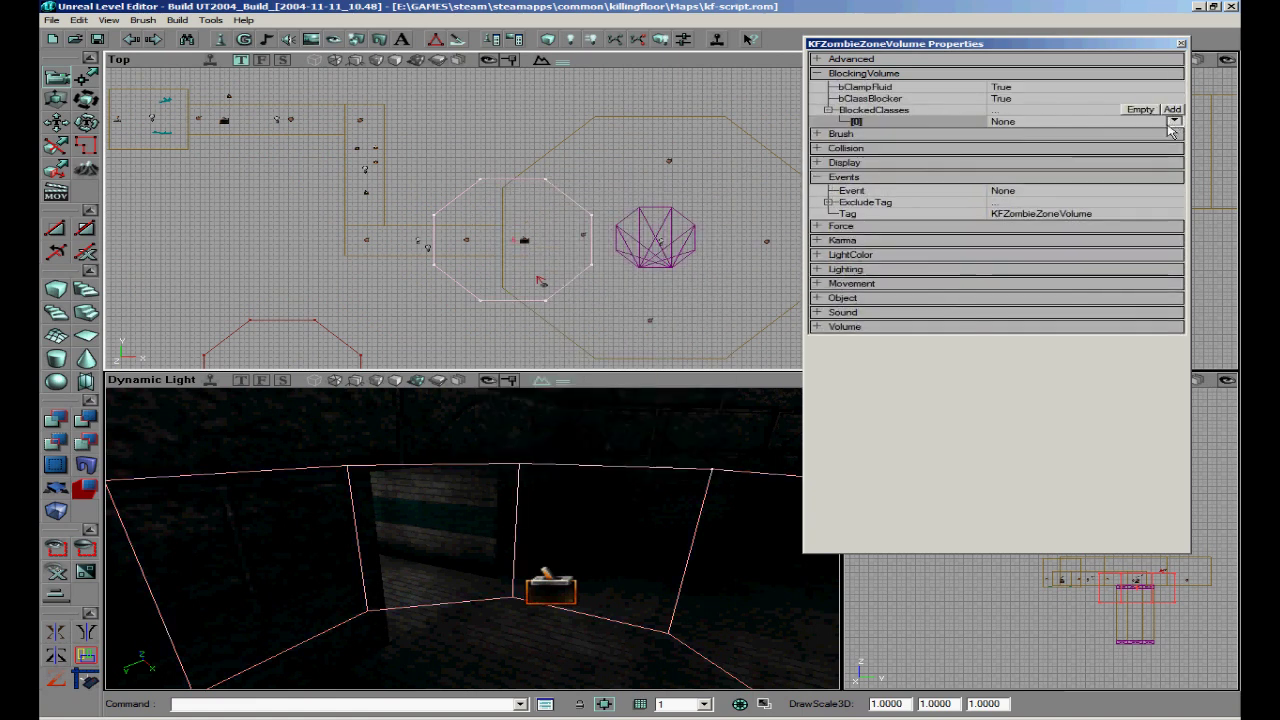
{"action": "left_click", "coordinate": [1174, 121]}
{"action": "scroll", "coordinate": [1146, 194], "scroll_direction": "down", "scroll_amount": 12}
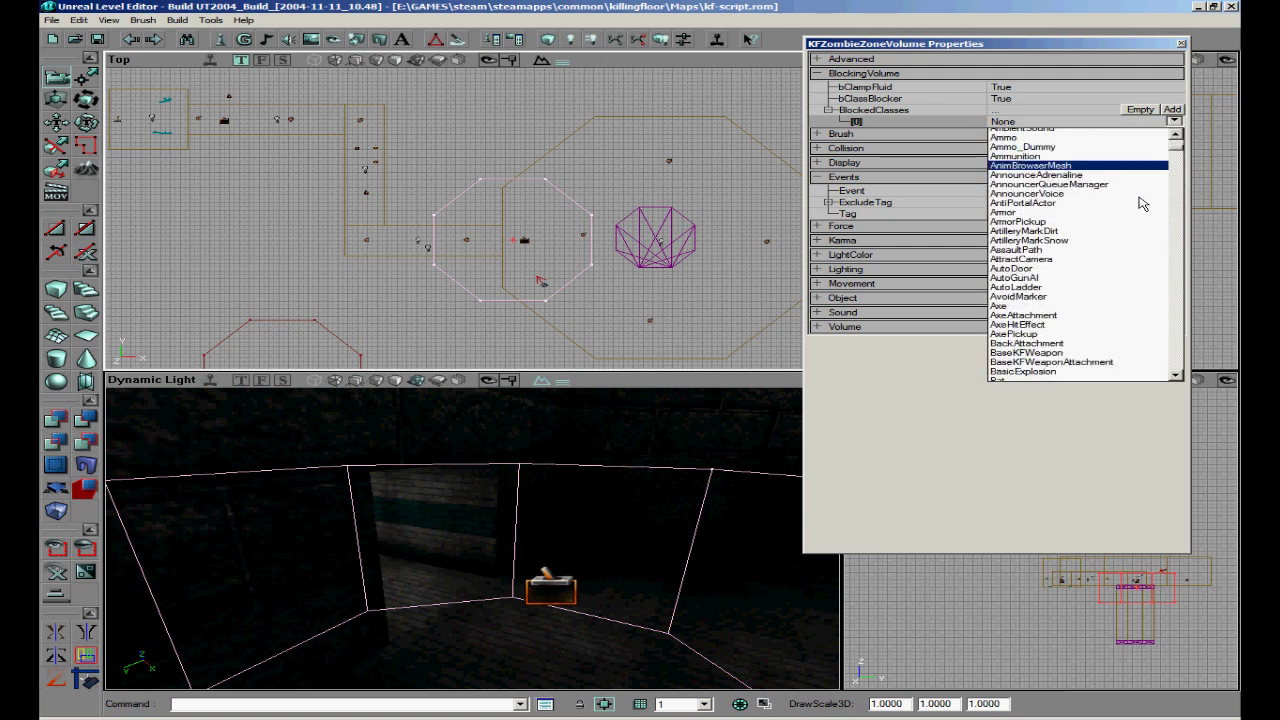
{"action": "key", "text": "z"}
{"action": "scroll", "coordinate": [1143, 204], "scroll_direction": "down", "scroll_amount": 2}
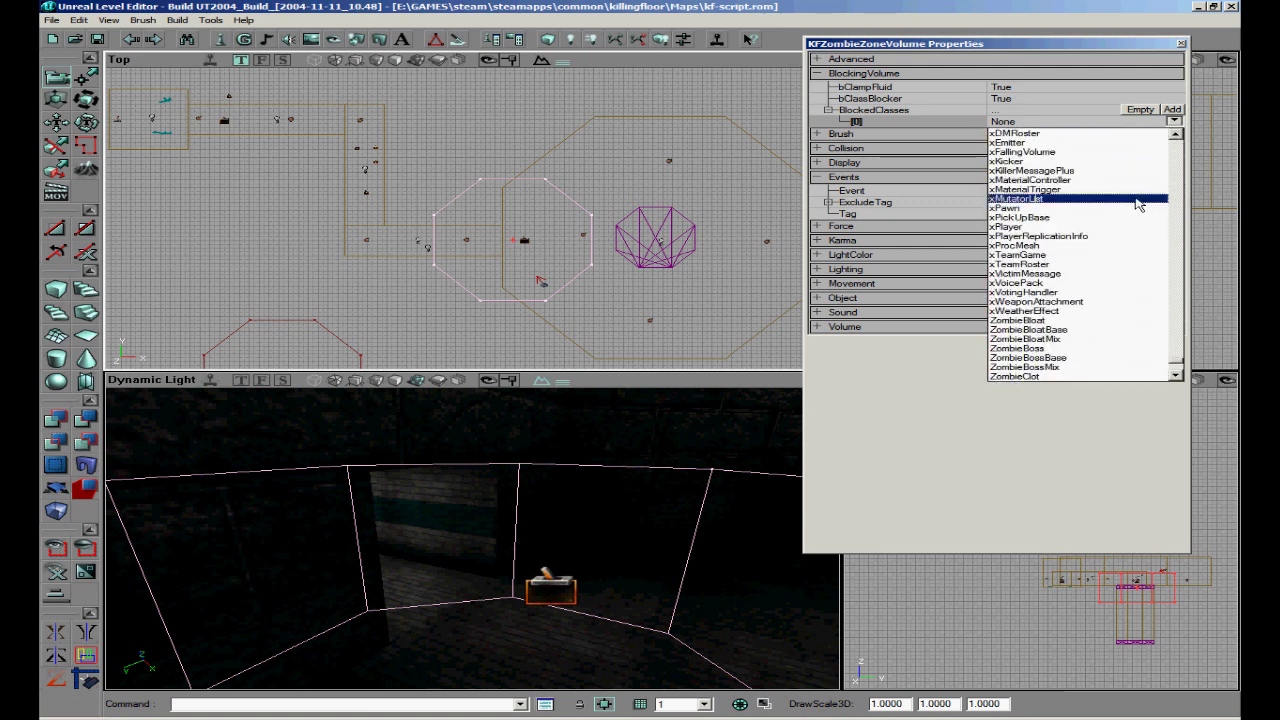
{"action": "left_click", "coordinate": [1040, 375]}
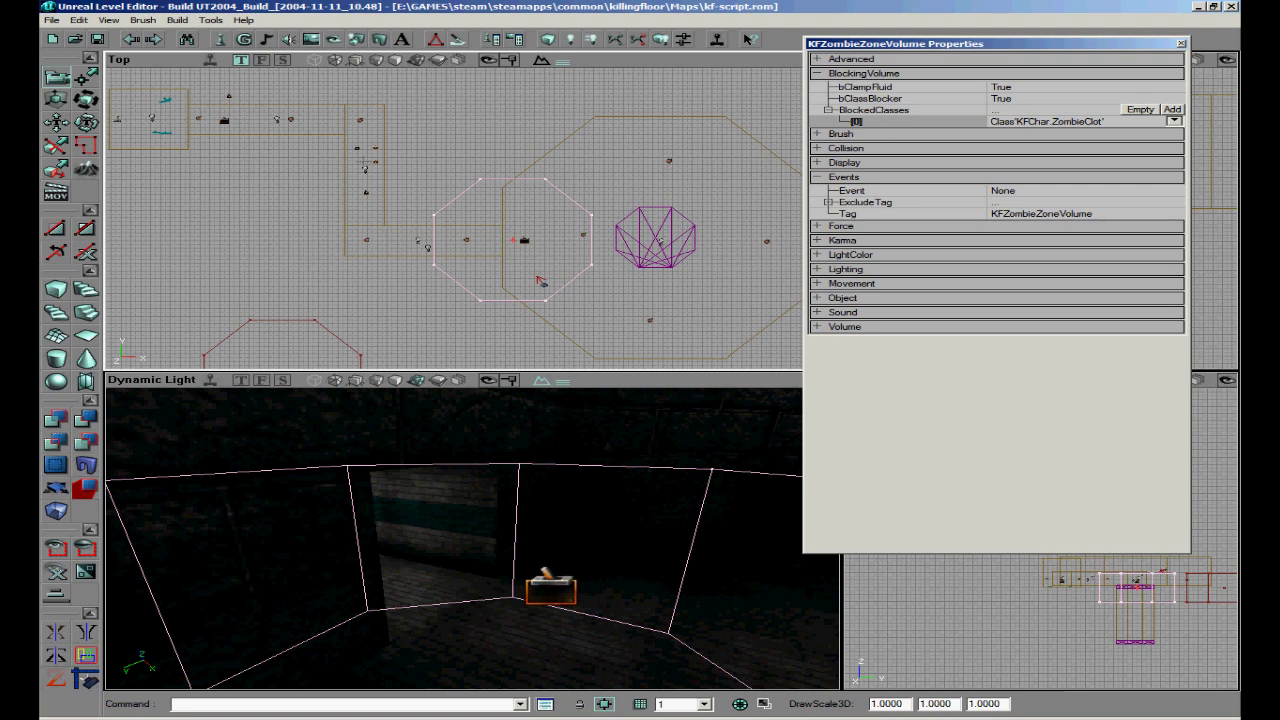
- Select the Trigger below the light in the corridor leading to the octagonal room
{"action": "left_click_drag", "start_coordinate": [567, 236], "coordinate": [551, 230]}
{"action": "left_click_drag", "start_coordinate": [473, 197], "coordinate": [472, 194]}
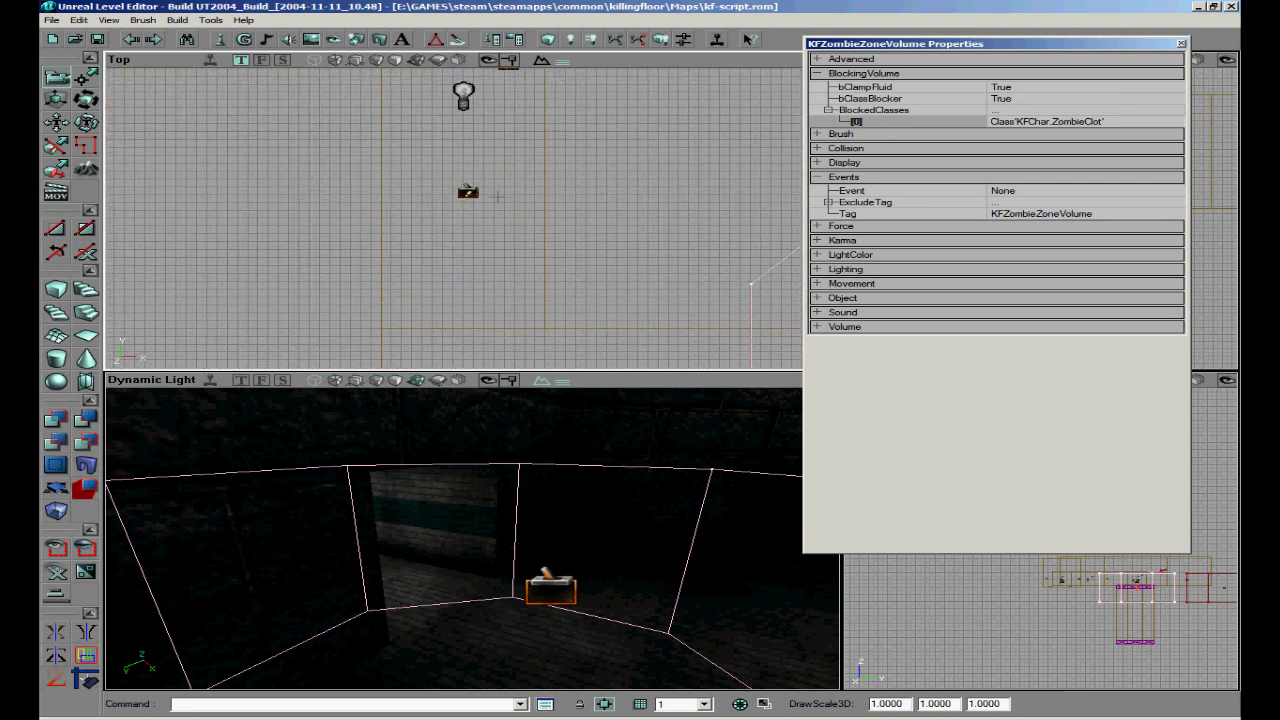
{"action": "left_click", "coordinate": [469, 188]}
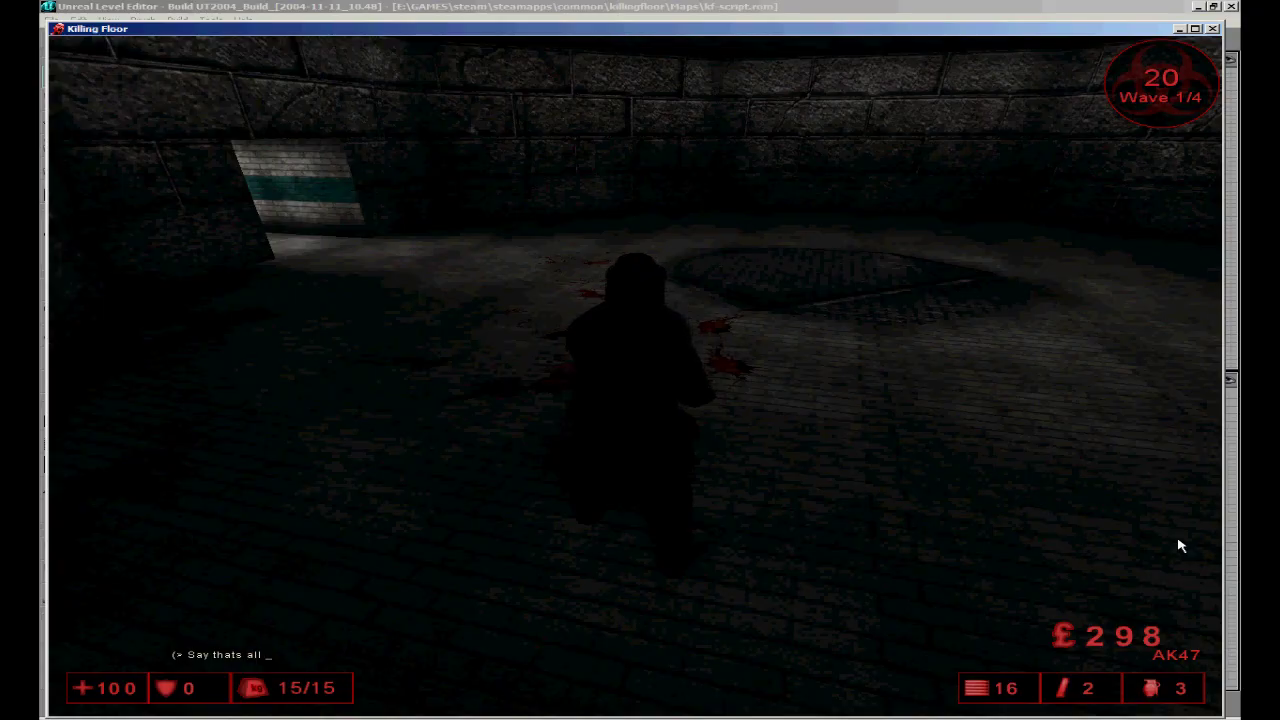